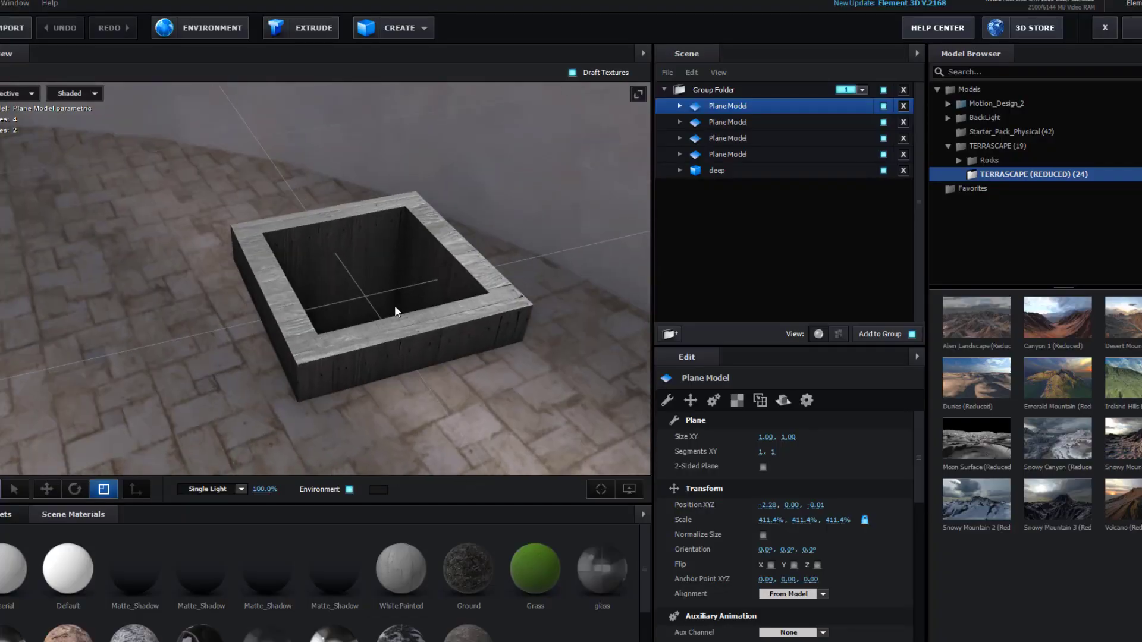
left_click_drag(394, 305, 195, 351)
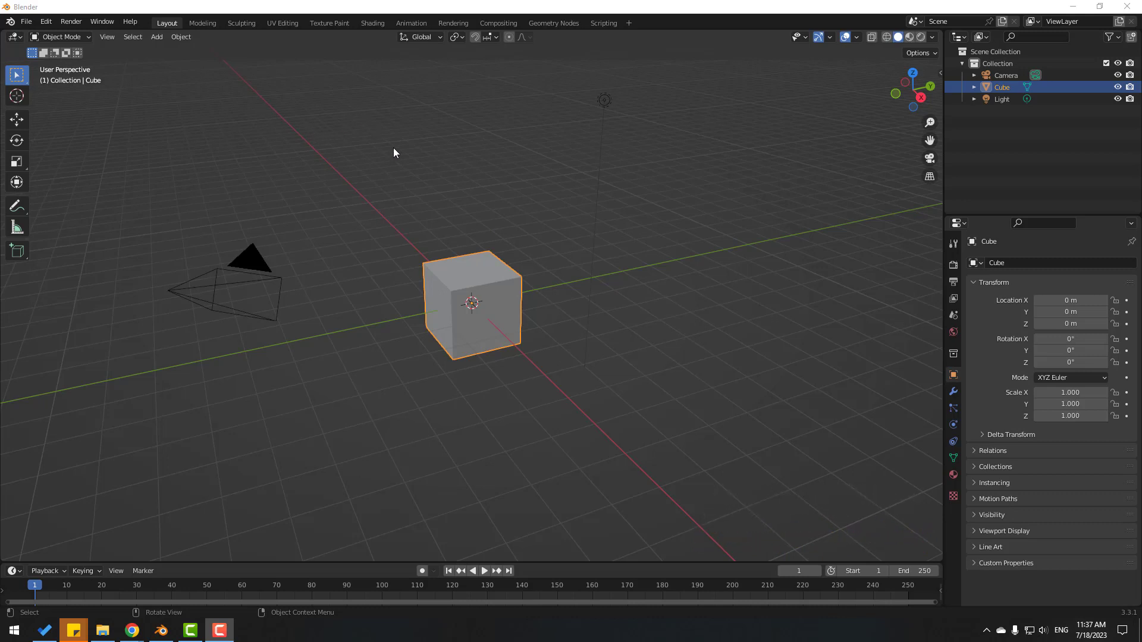
Step: Delete the default camera and light from the scene, keeping only the cube
left_click(254, 262)
key("Delete")
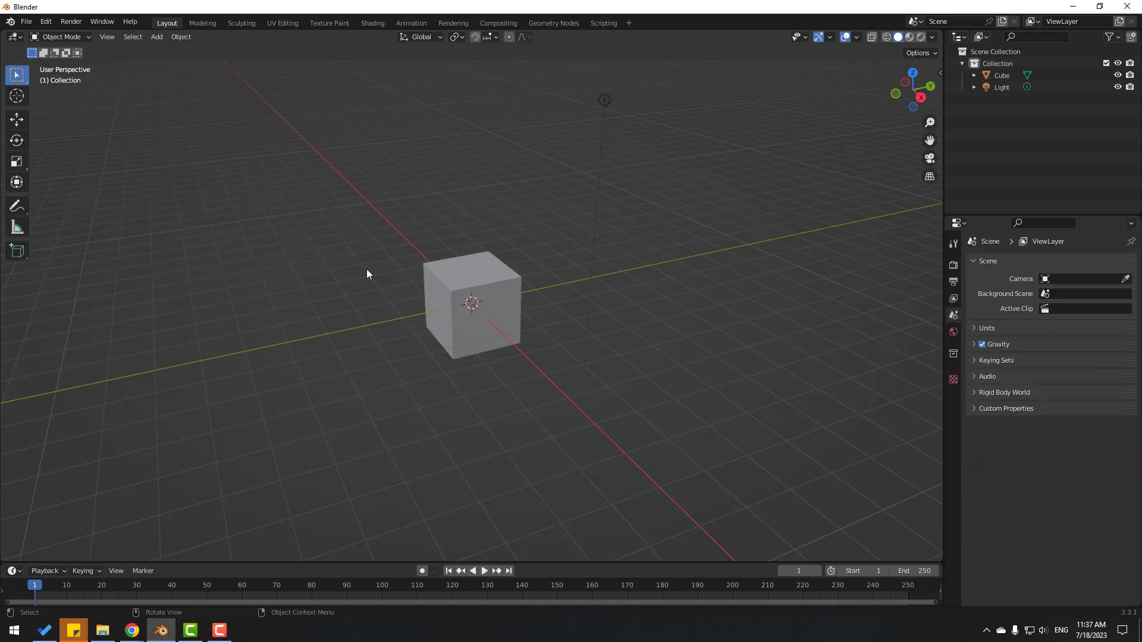
left_click(607, 101)
key("Delete")
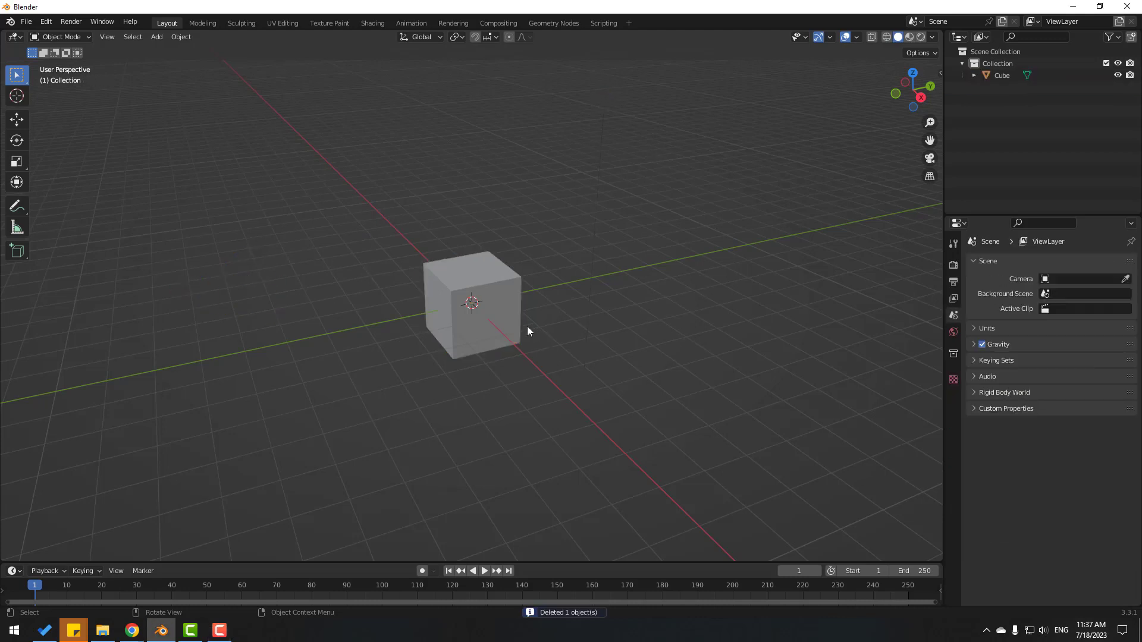
Step: Put the cube in Edit Mode with face selection and raise its top face along Z to form a tall column
left_click(451, 294)
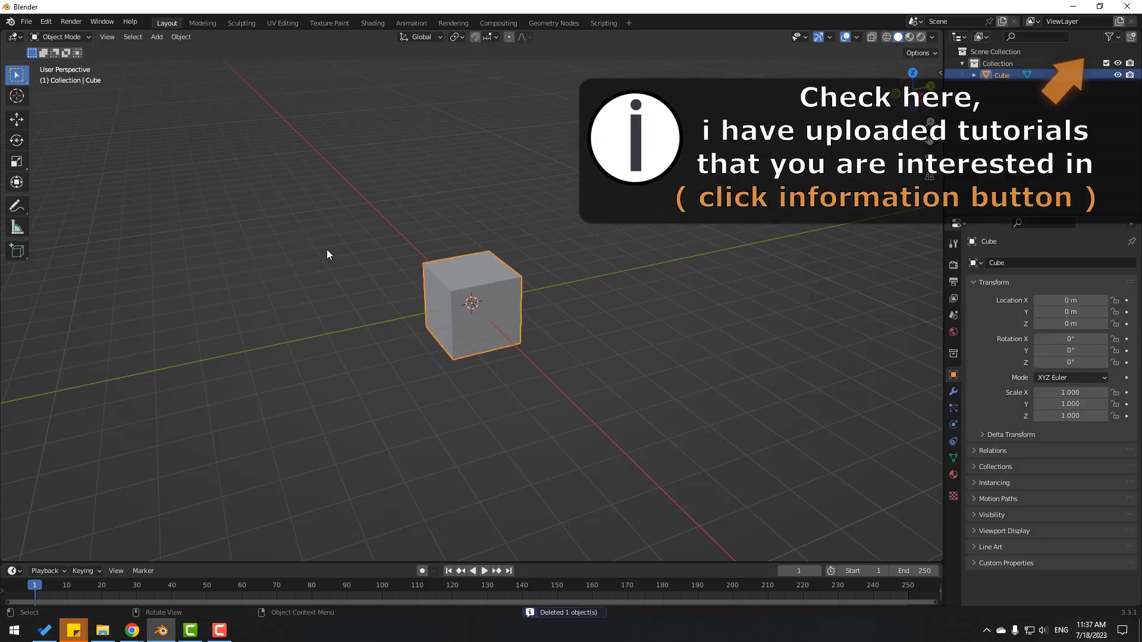
left_click(60, 37)
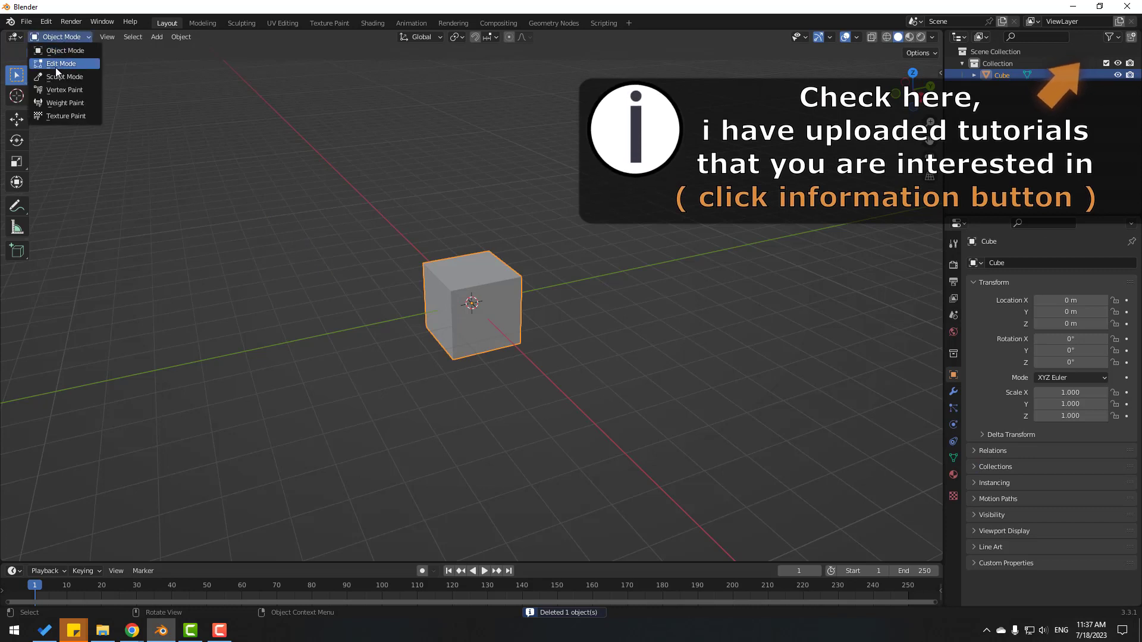
left_click(66, 62)
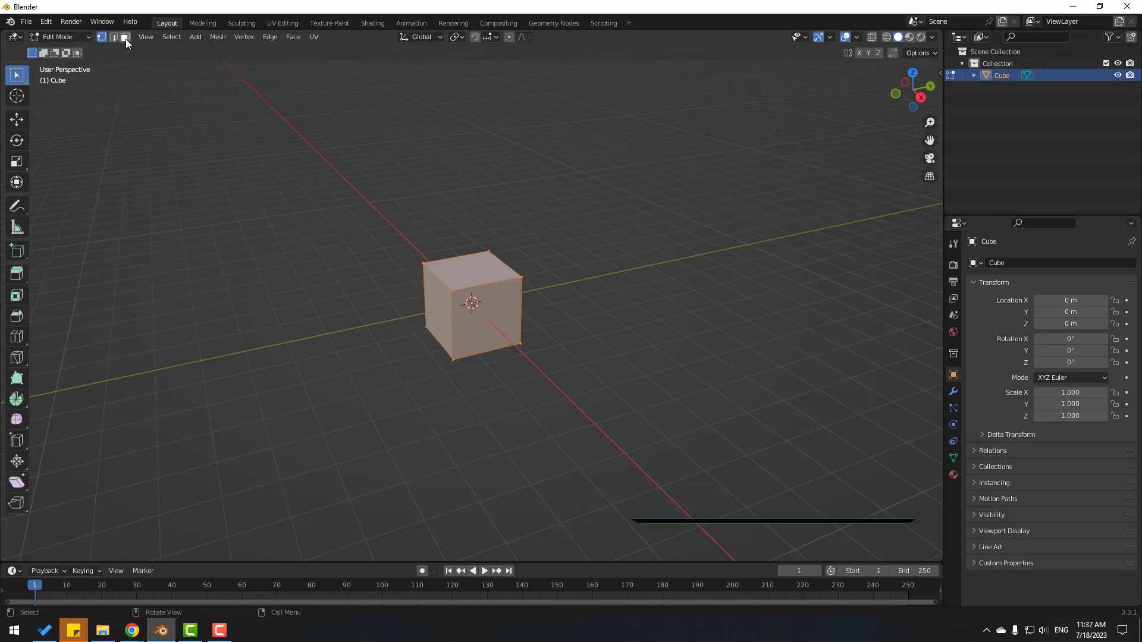
left_click(127, 38)
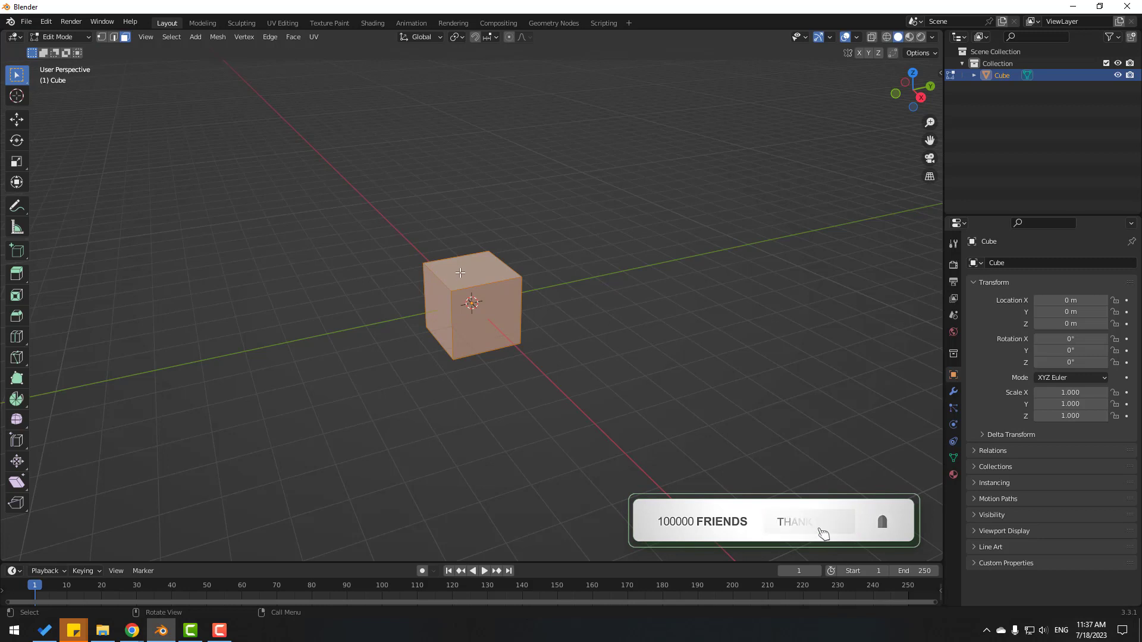
key("alt+a")
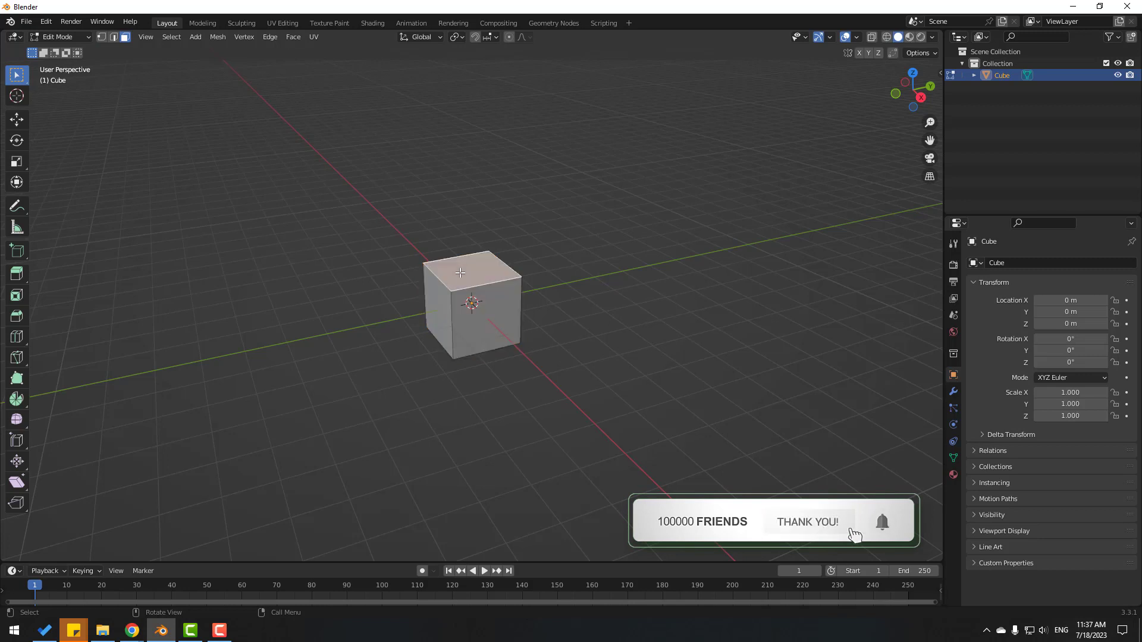
left_click(16, 120)
left_click(473, 256)
left_click_drag(471, 225, 470, 121)
Step: Inset the column's top face to leave a narrow, even rim around it
left_click_drag(512, 273, 451, 381)
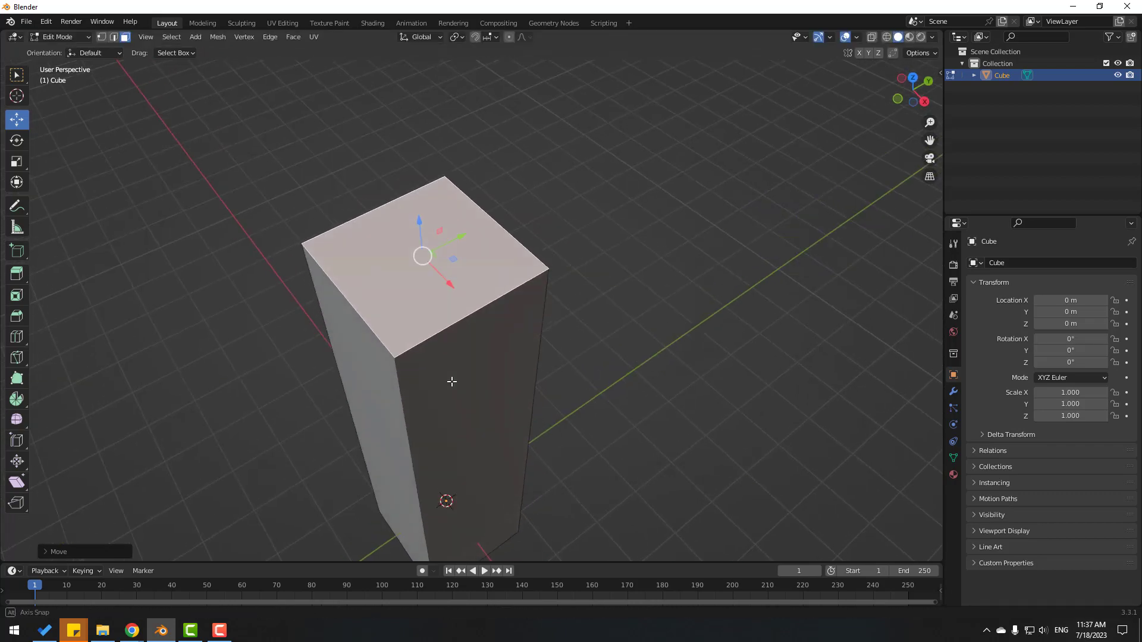
left_click(18, 296)
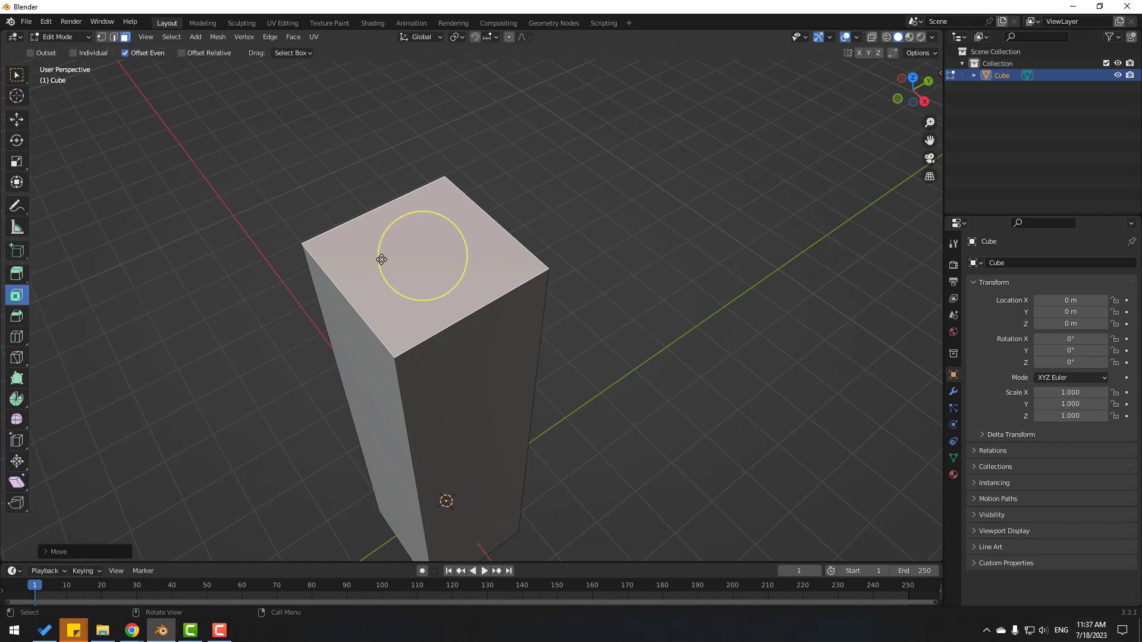
left_click_drag(450, 222, 440, 249)
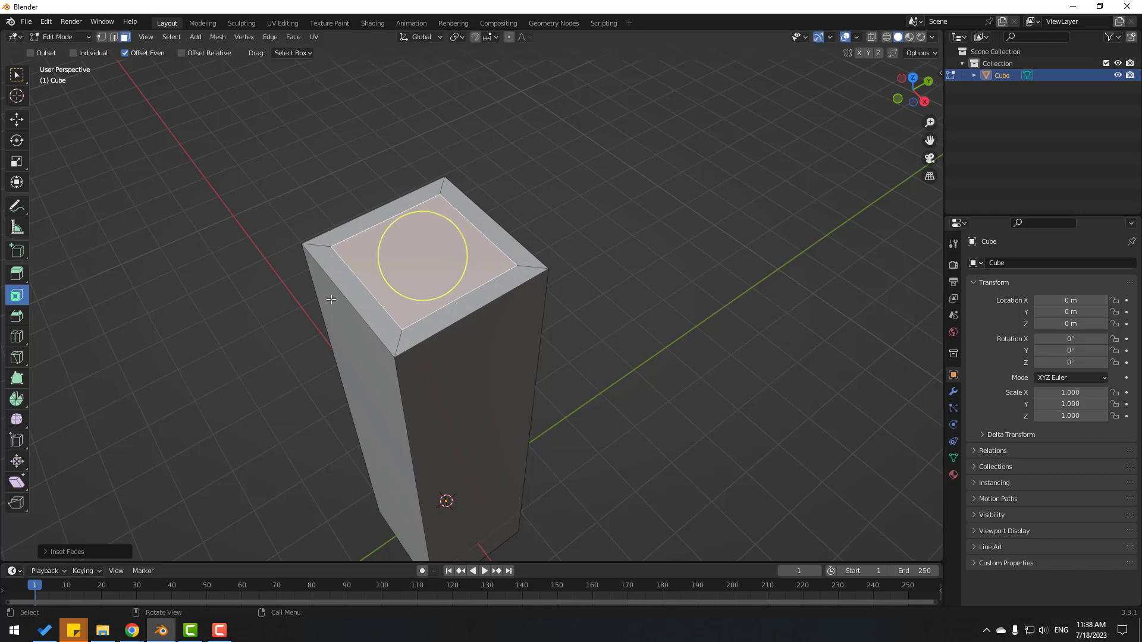
Step: With X-ray on, extrude the inner top face down to near the base to hollow the column, and turn X-ray off again
left_click(17, 274)
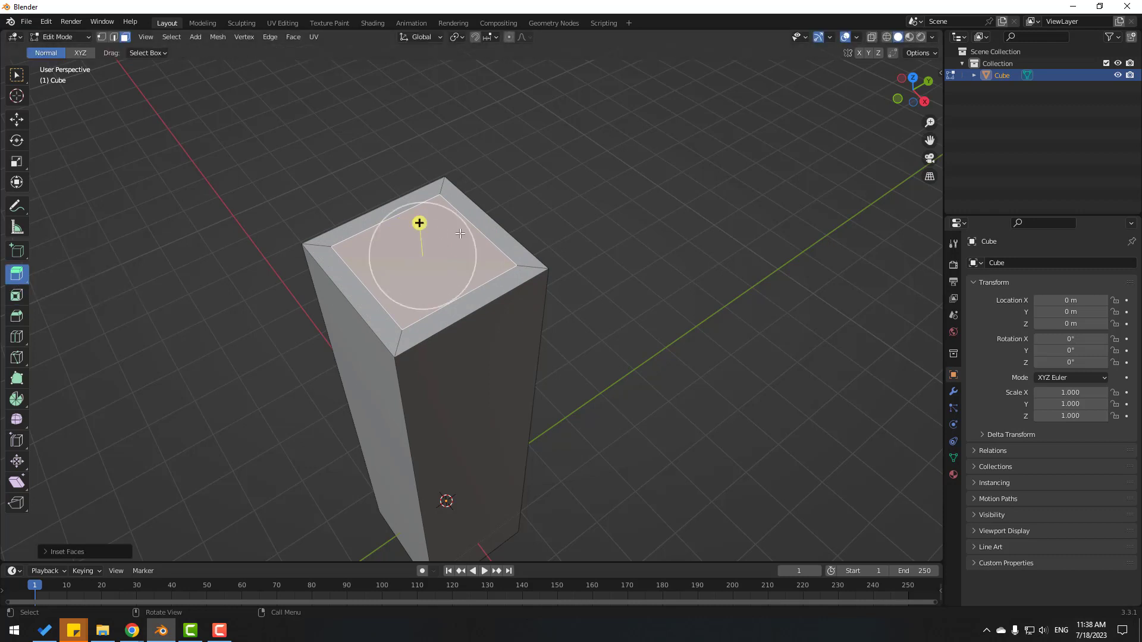
left_click(873, 41)
scroll(380, 454, "down", 4)
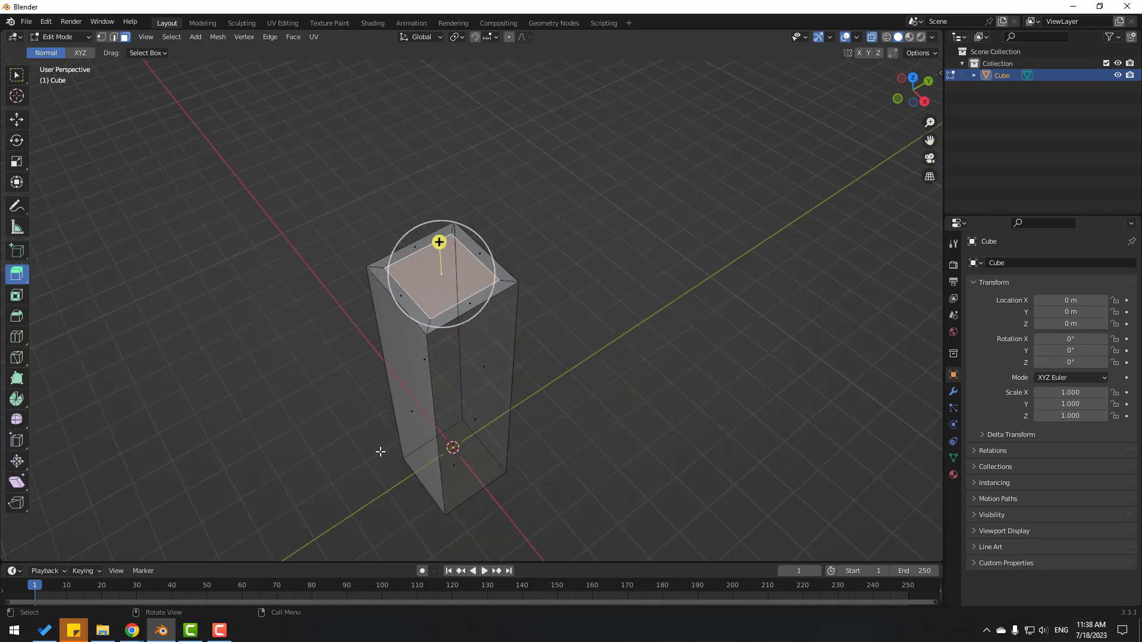
left_click_drag(380, 453, 436, 234)
left_click_drag(430, 188, 423, 455)
left_click_drag(351, 469, 835, 126)
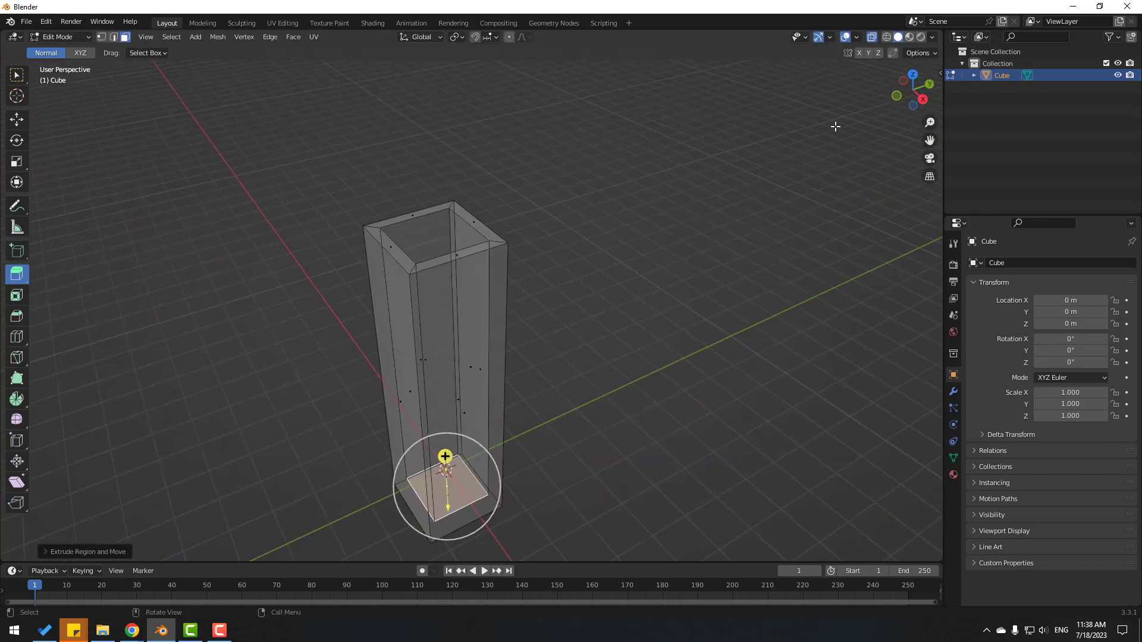
left_click(871, 40)
left_click_drag(571, 206, 303, 321)
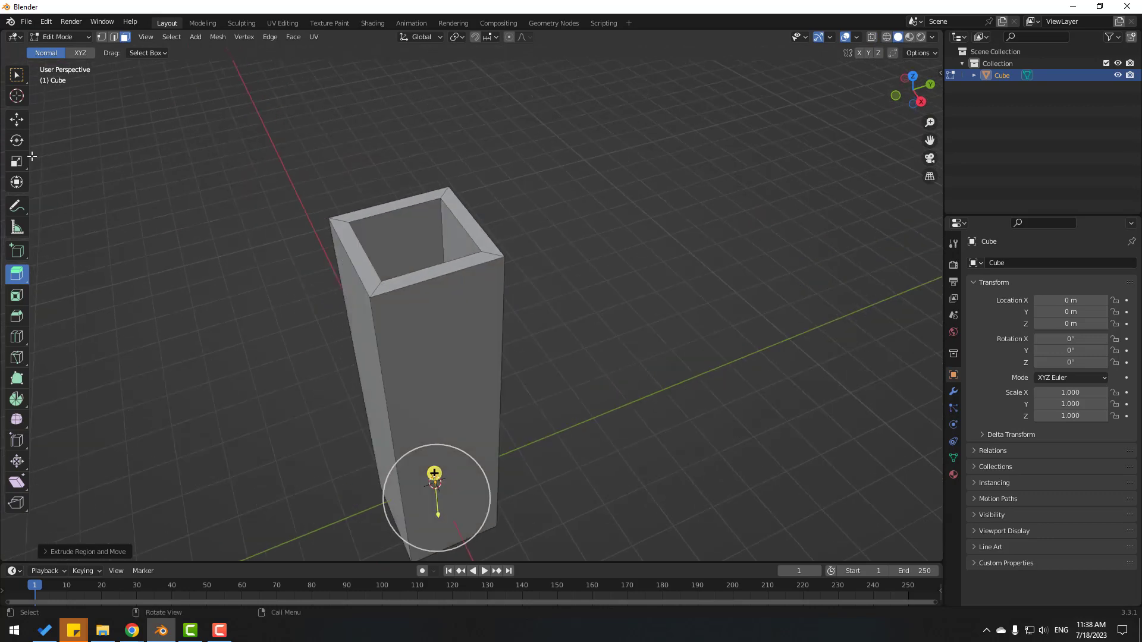
Step: Return to Object Mode and export the model as Wavefront (.obj) (legacy) named deep.obj in the desktop's Deep folder
left_click(13, 120)
left_click(50, 37)
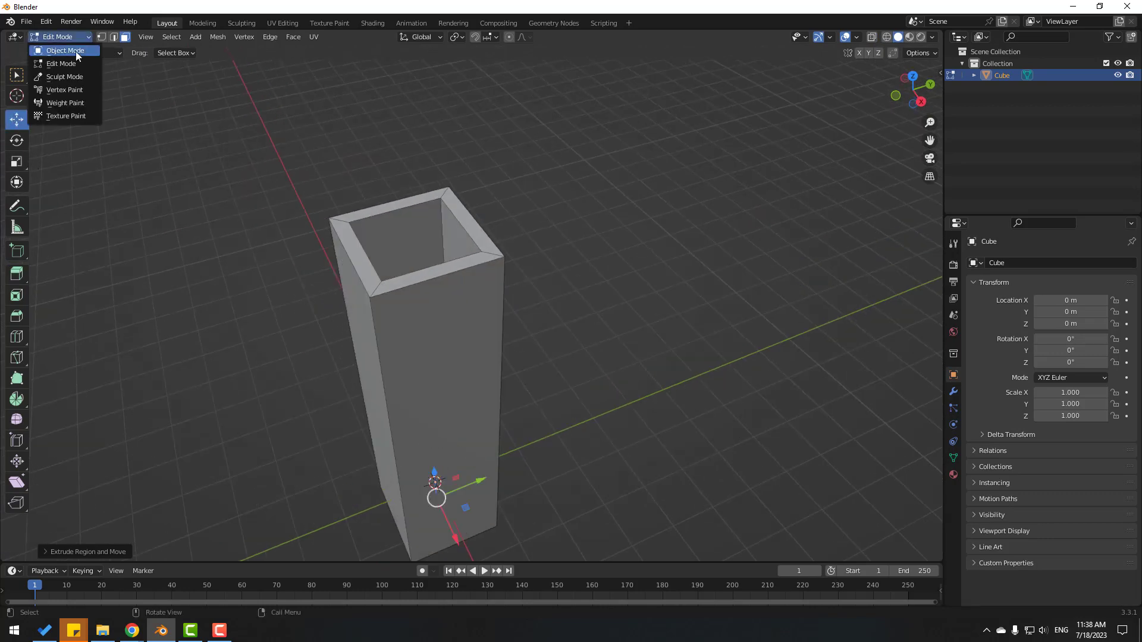
left_click(66, 53)
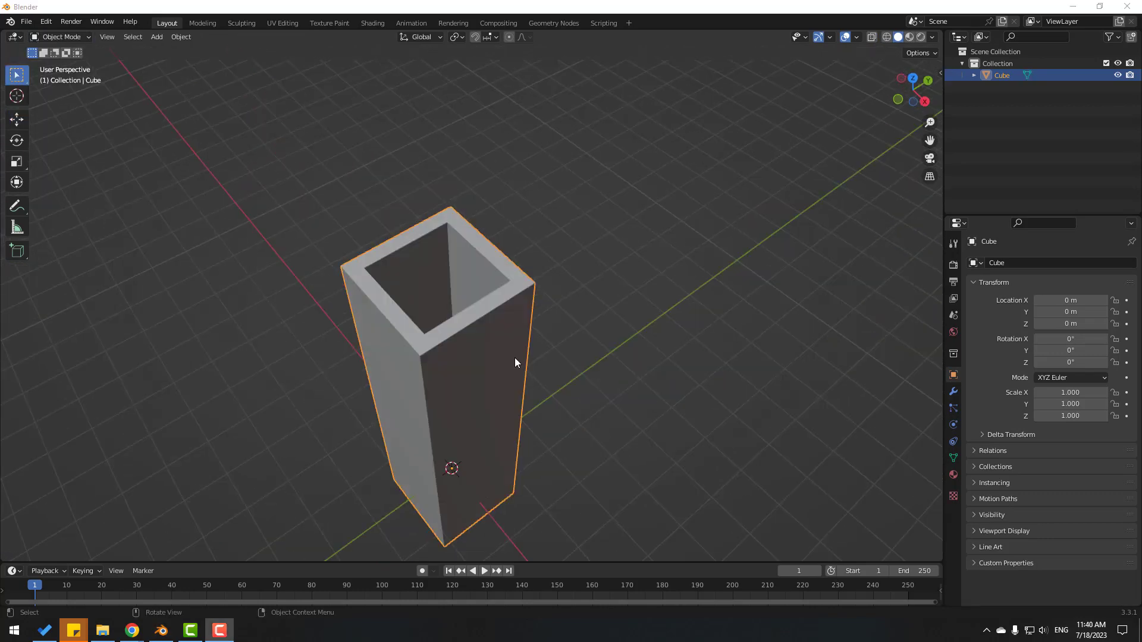
left_click(26, 21)
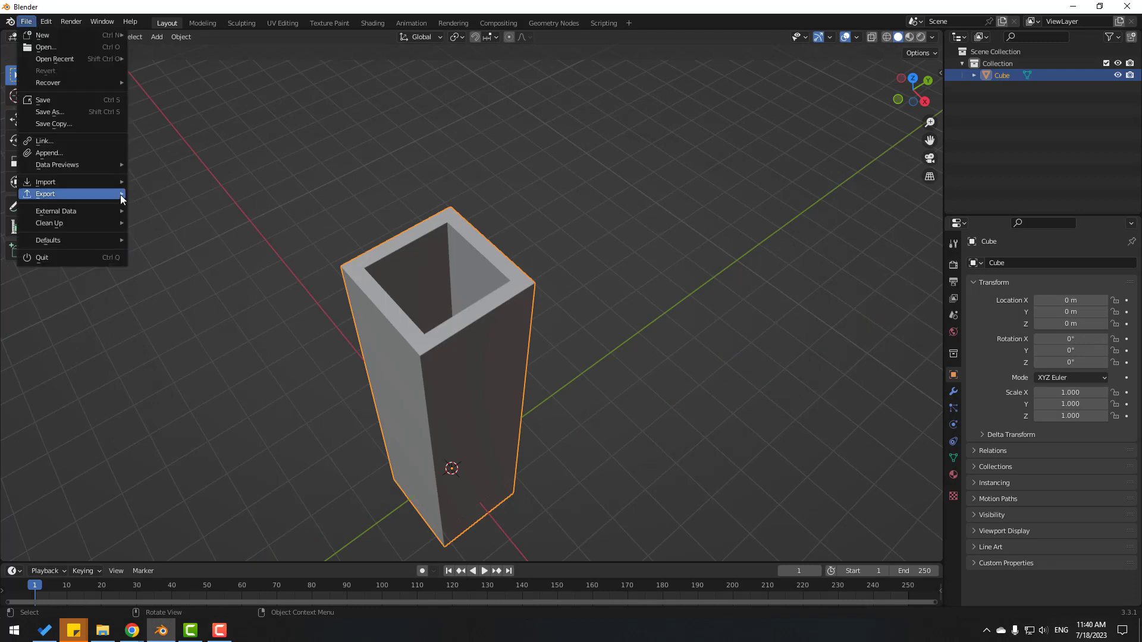
mouse_move(63, 194)
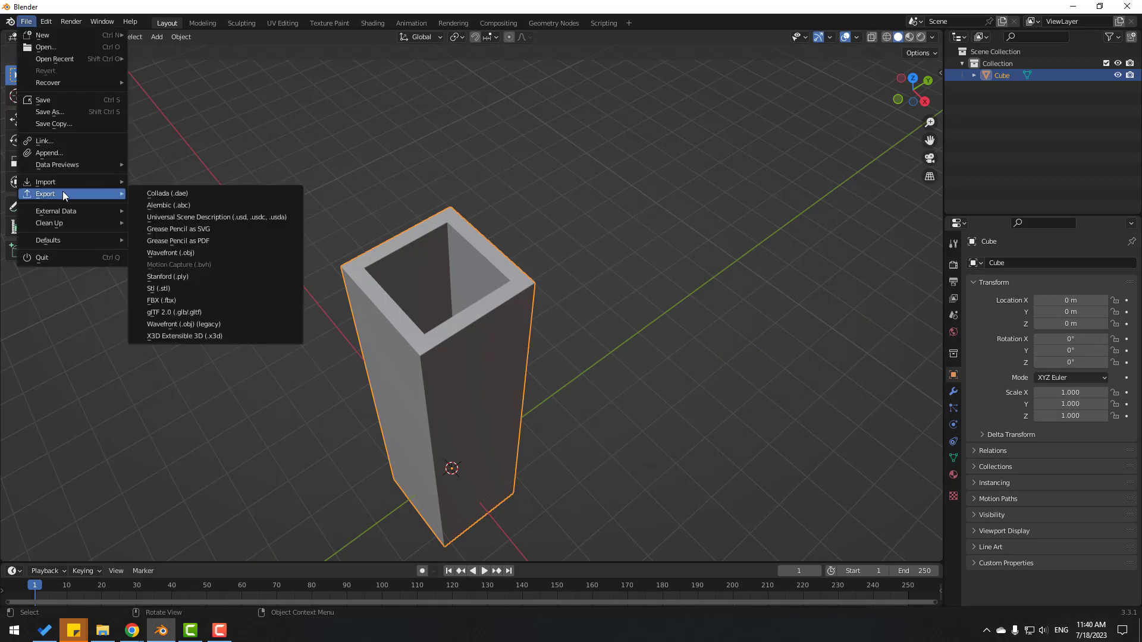
left_click(204, 324)
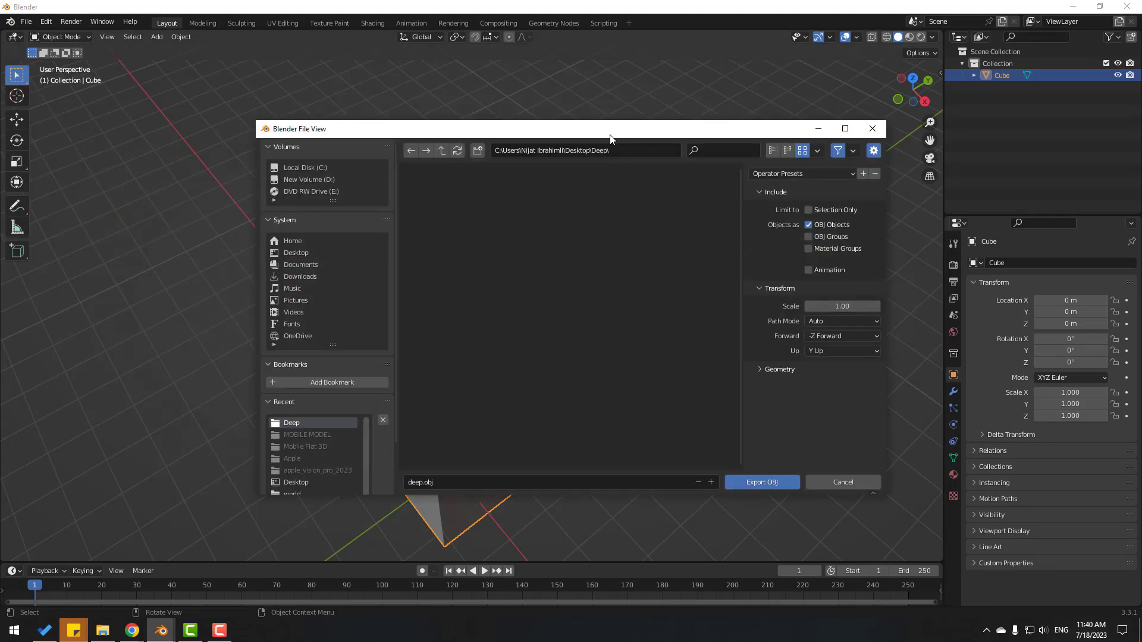
left_click_drag(610, 137, 590, 137)
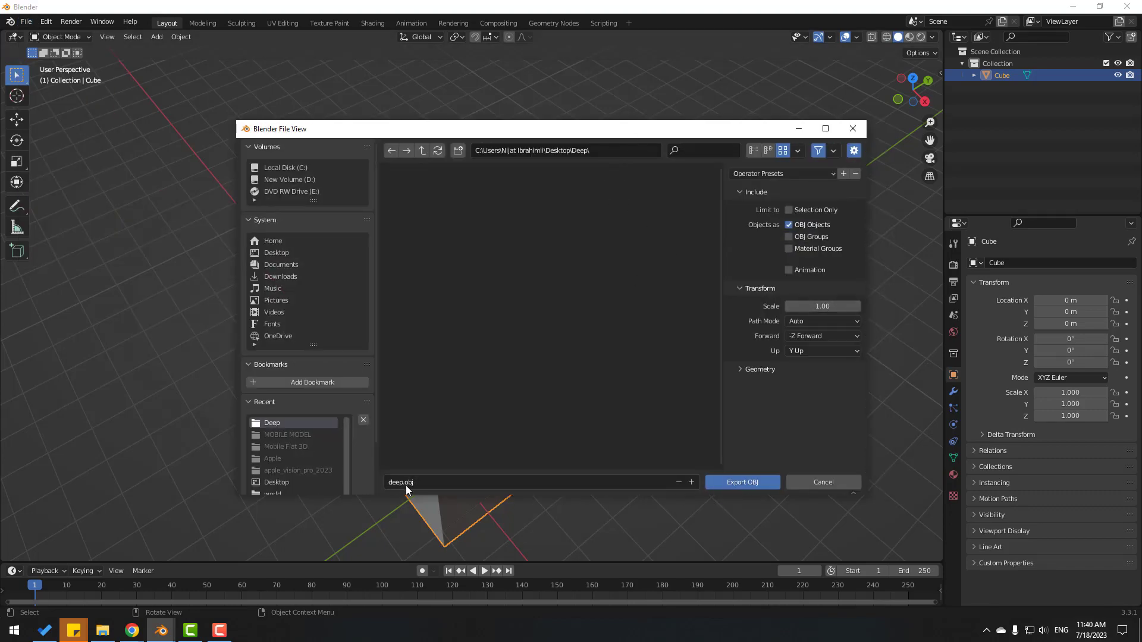
left_click(751, 485)
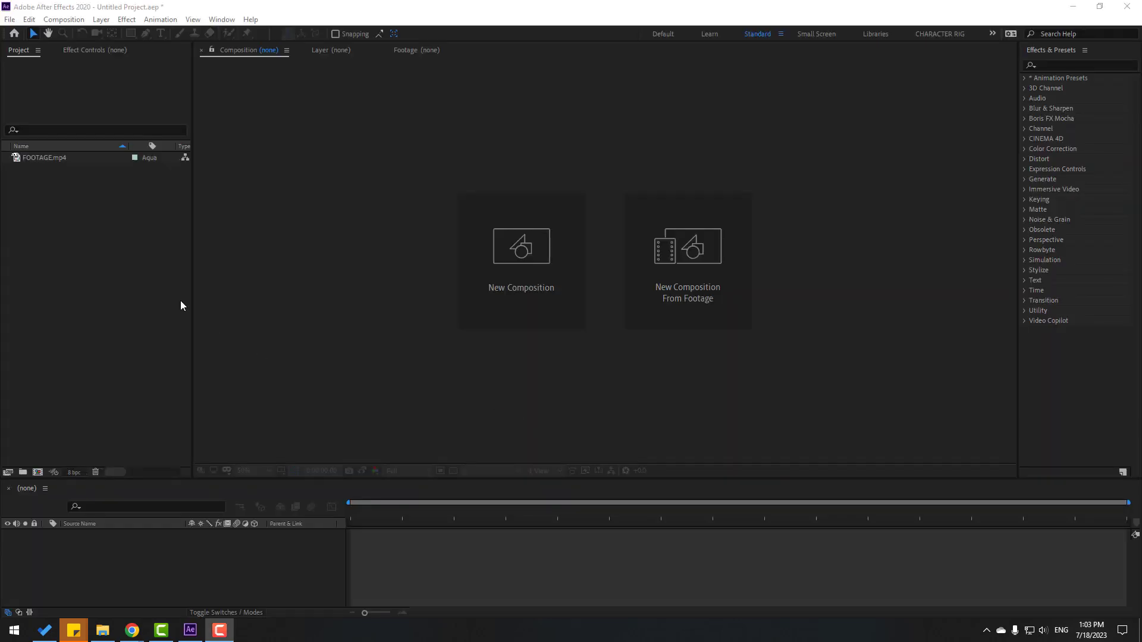
Step: Switch to After Effects, create a composition from FOOTAGE.mp4 and scrub through the clip
left_click(50, 160)
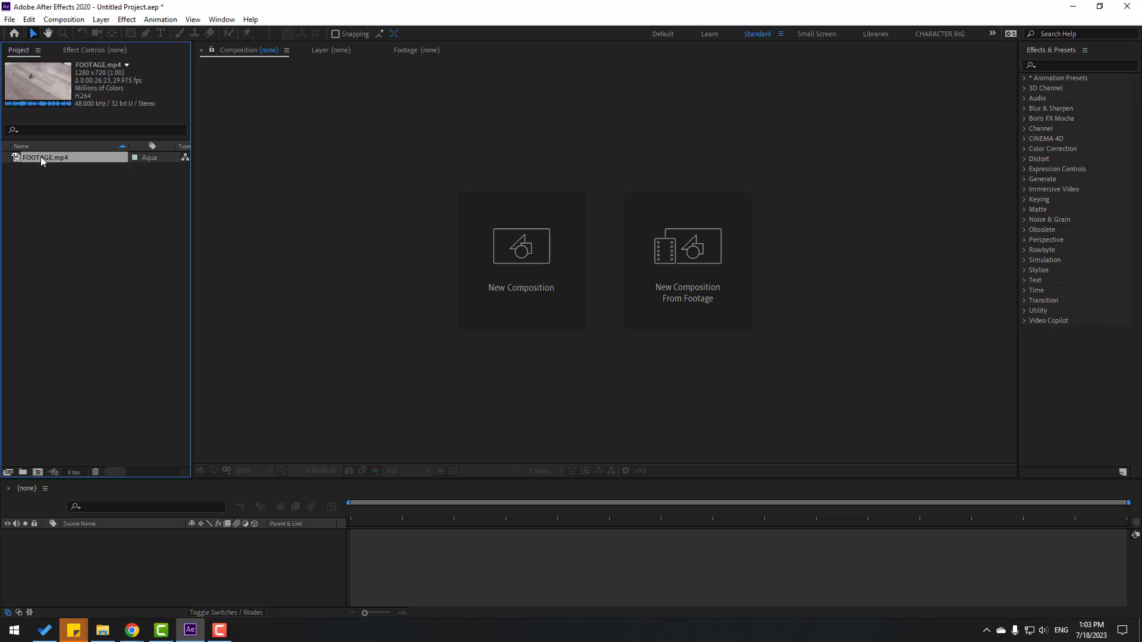
left_click_drag(40, 156, 108, 568)
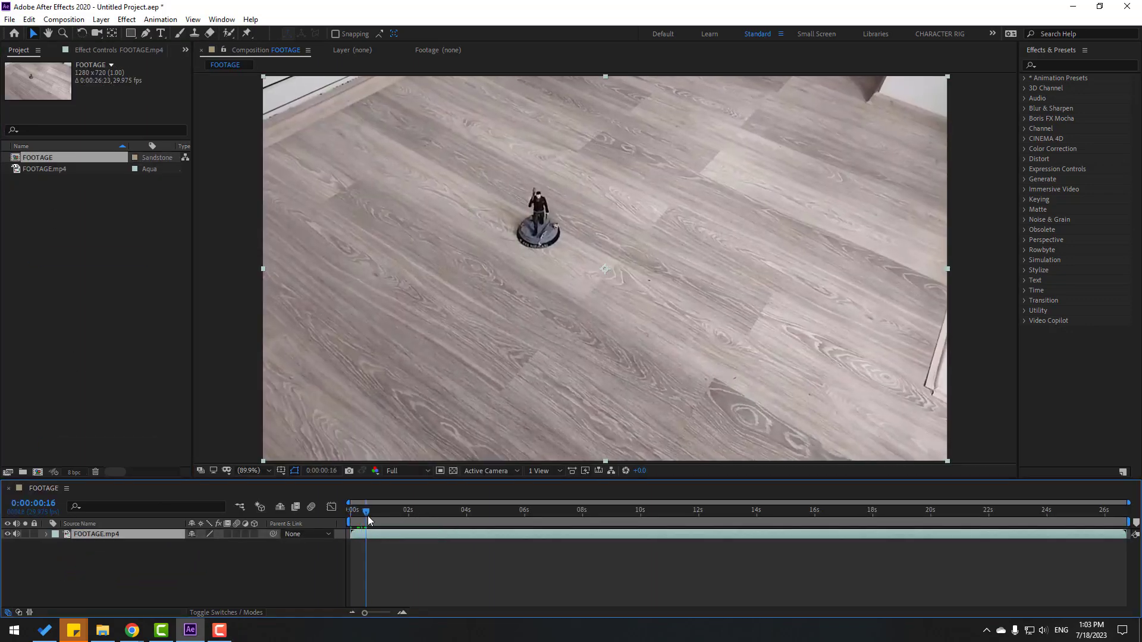
left_click_drag(352, 522, 119, 551)
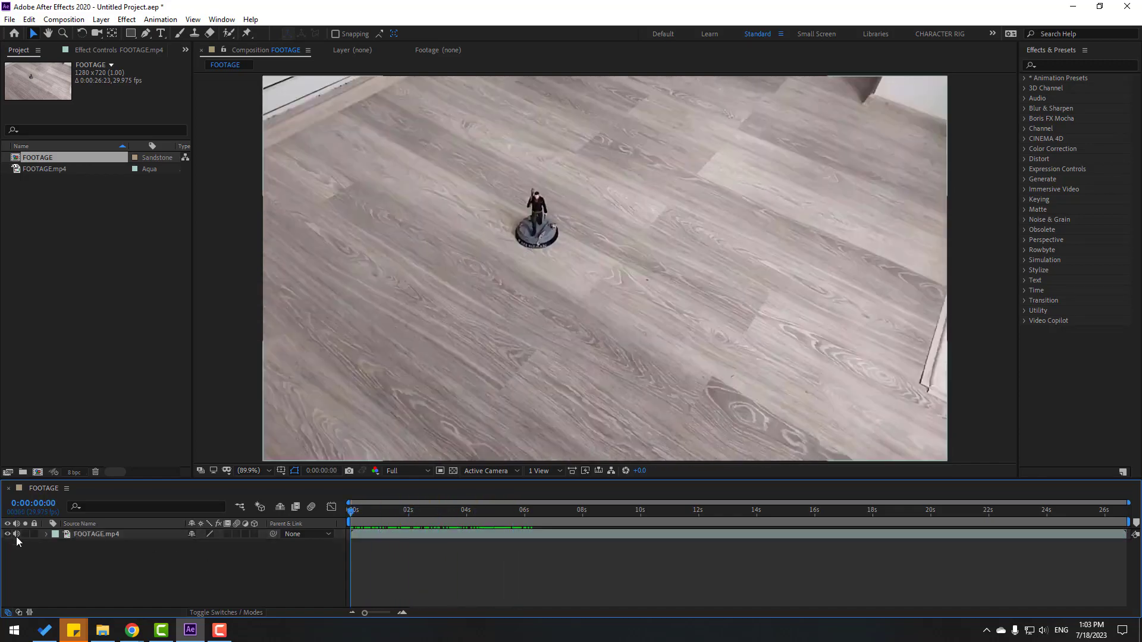
Step: Mute the FOOTAGE.mp4 layer's audio and apply the 3D Camera Tracker effect to it
left_click(98, 536)
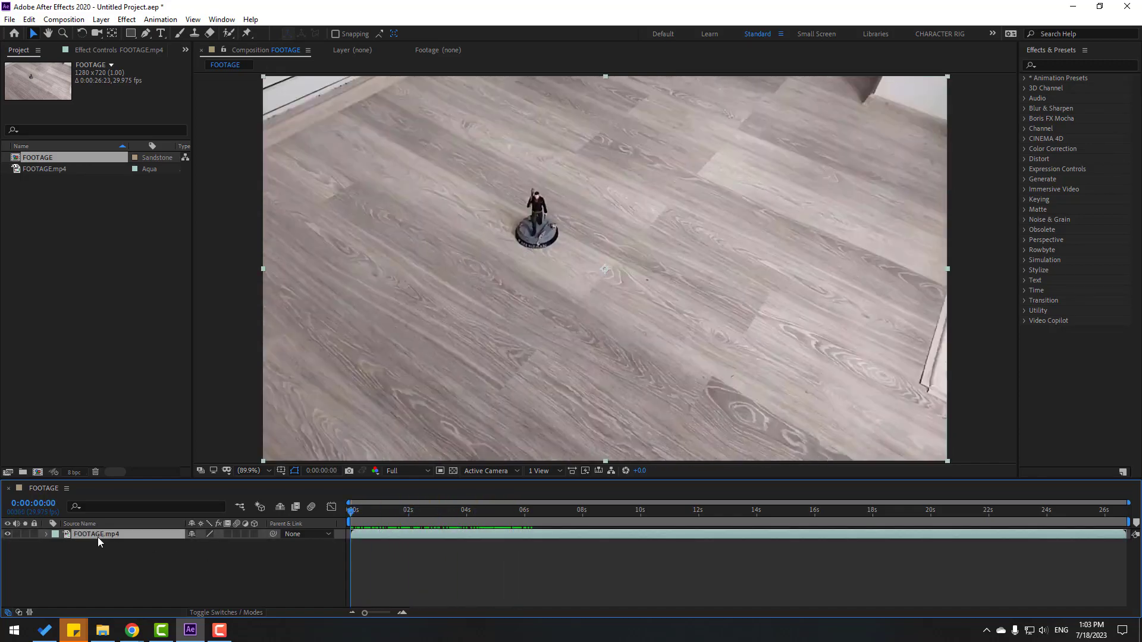
left_click(1058, 66)
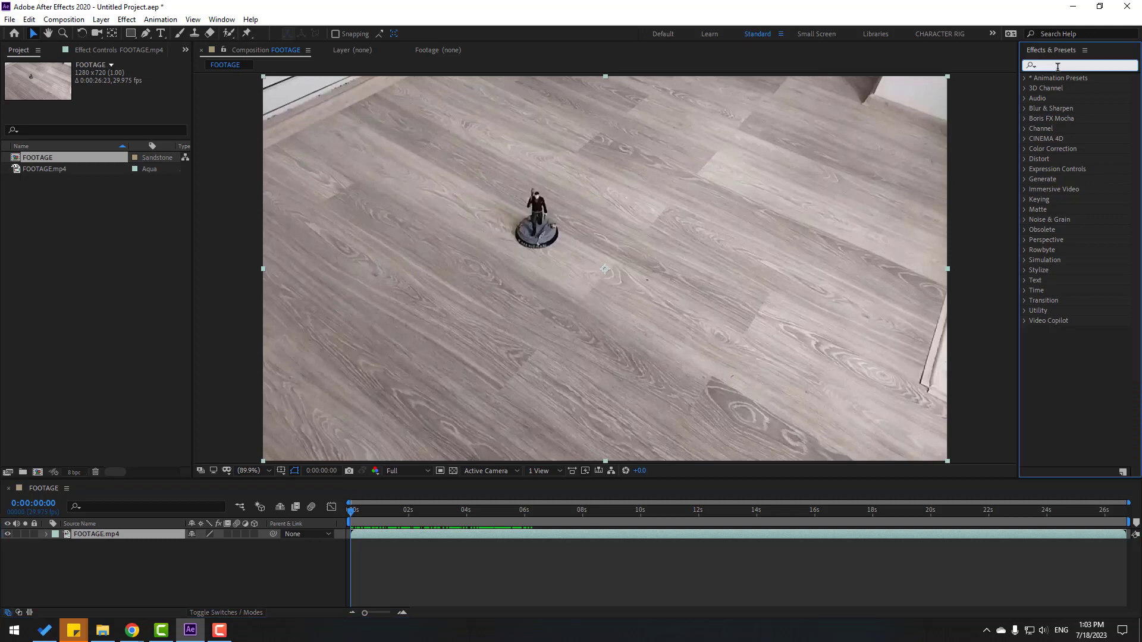
type("camera")
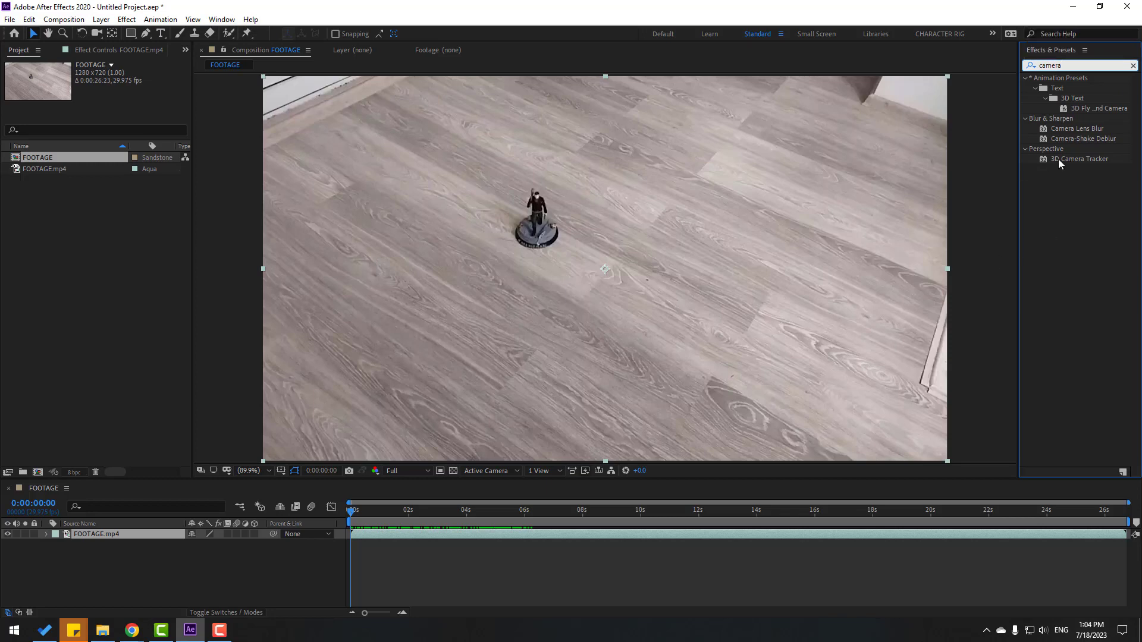
left_click_drag(1059, 164, 93, 541)
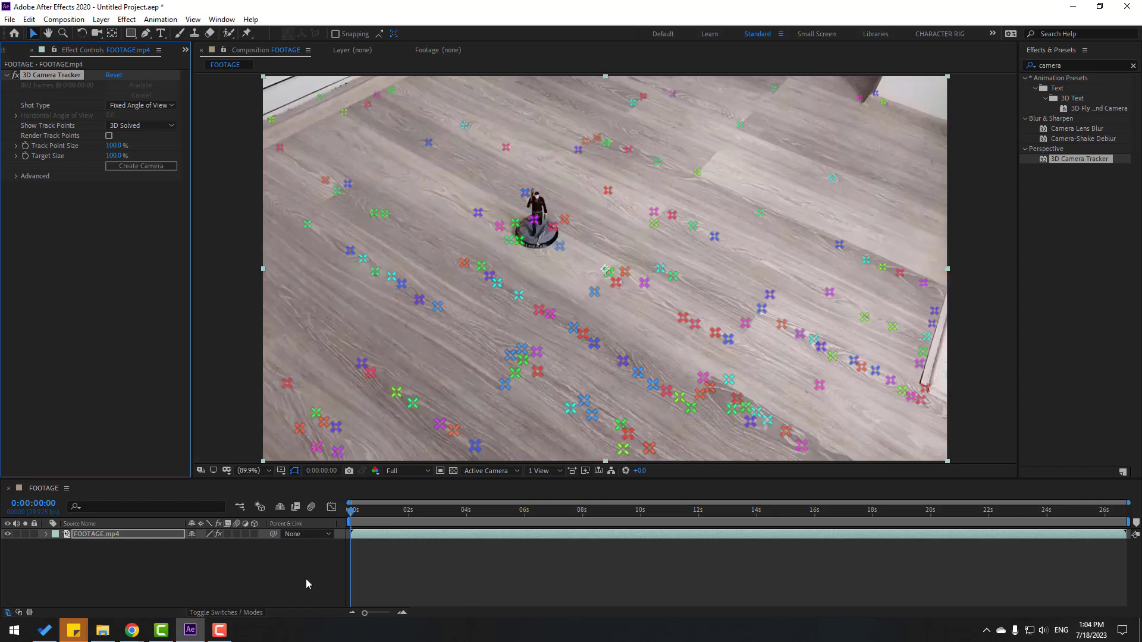
Step: Check the track points through the clip, create a solid and camera from floor points in front of the figurine, and preview the result
left_click_drag(357, 510, 837, 487)
left_click_drag(754, 520, 351, 521)
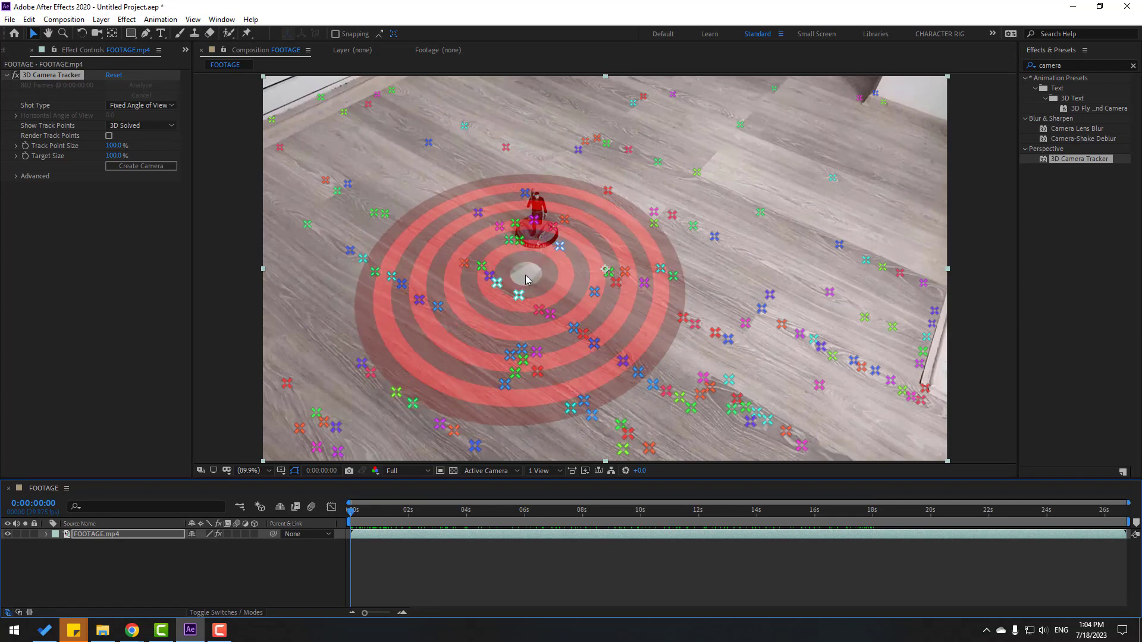
left_click(526, 280)
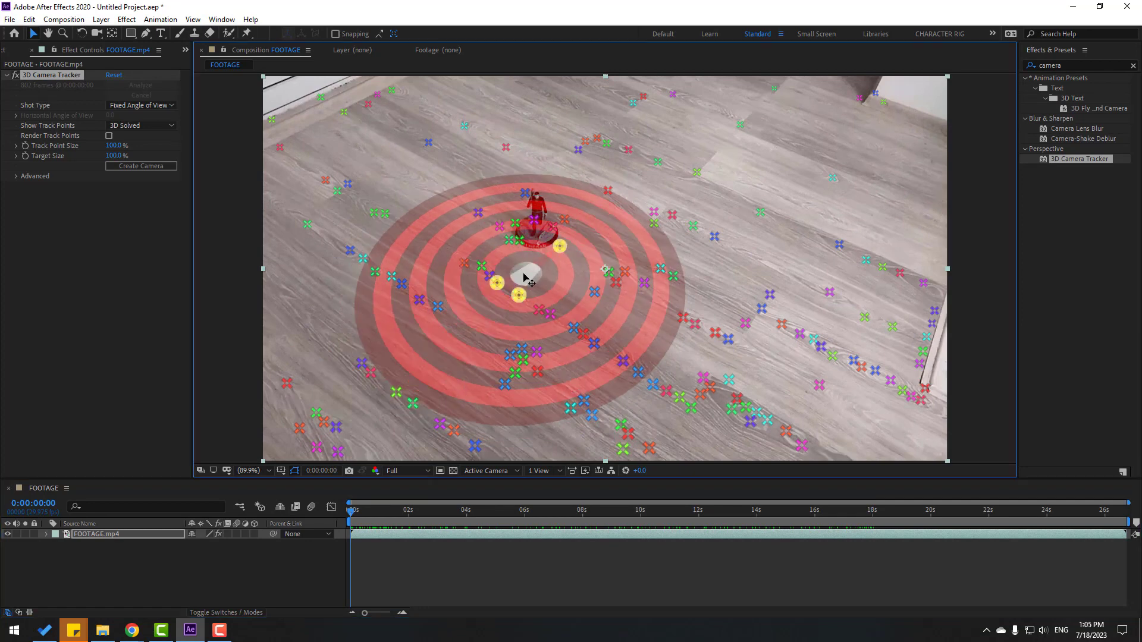
right_click(524, 275)
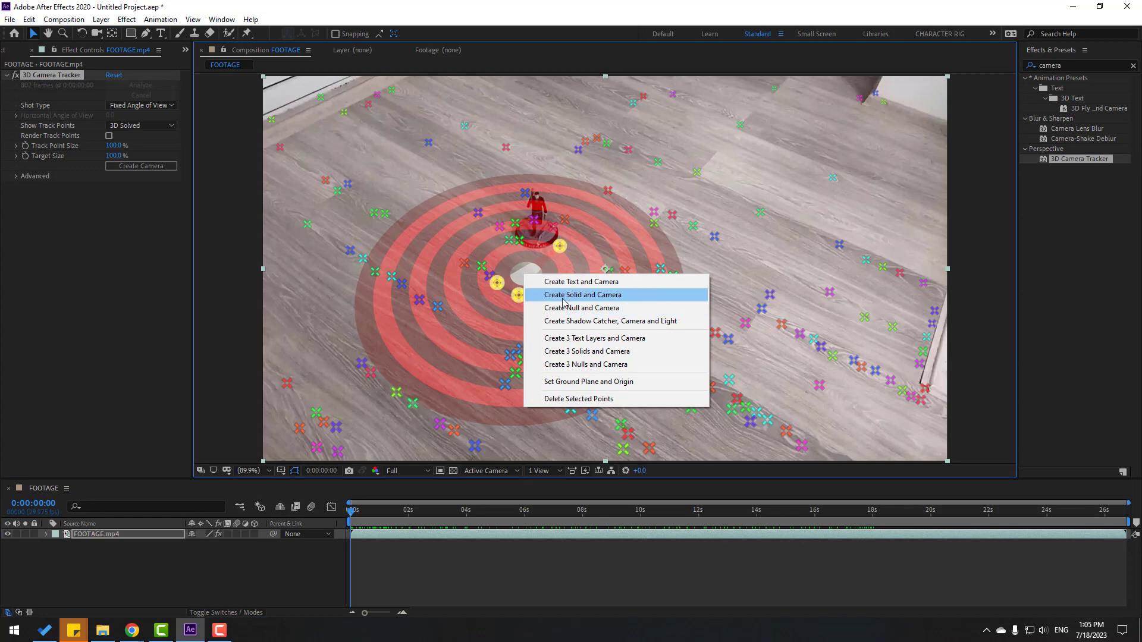
left_click(622, 297)
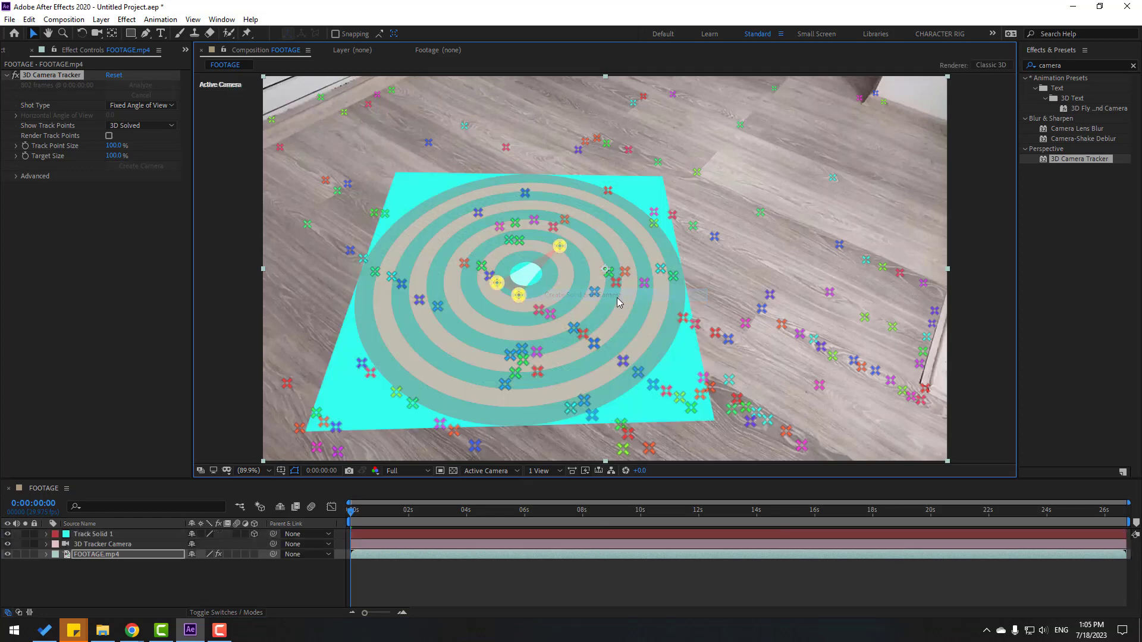
left_click(244, 569)
key("space")
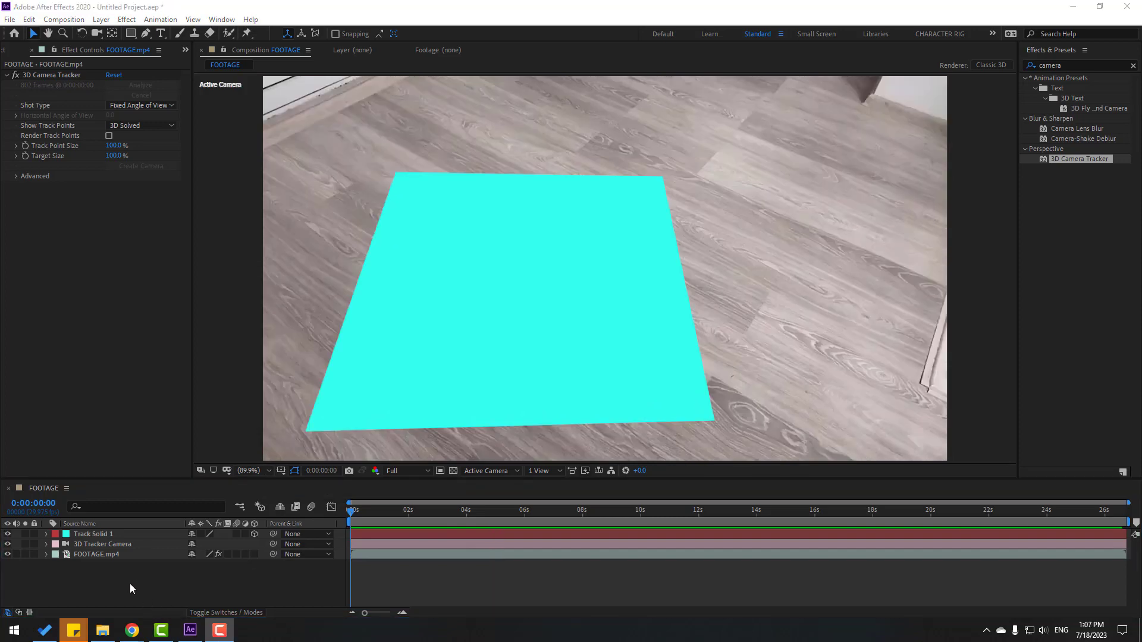
Step: Create a black 1280 x 720 solid named E3D and apply the Video Copilot Element effect to it
right_click(130, 584)
mouse_move(262, 384)
left_click(320, 485)
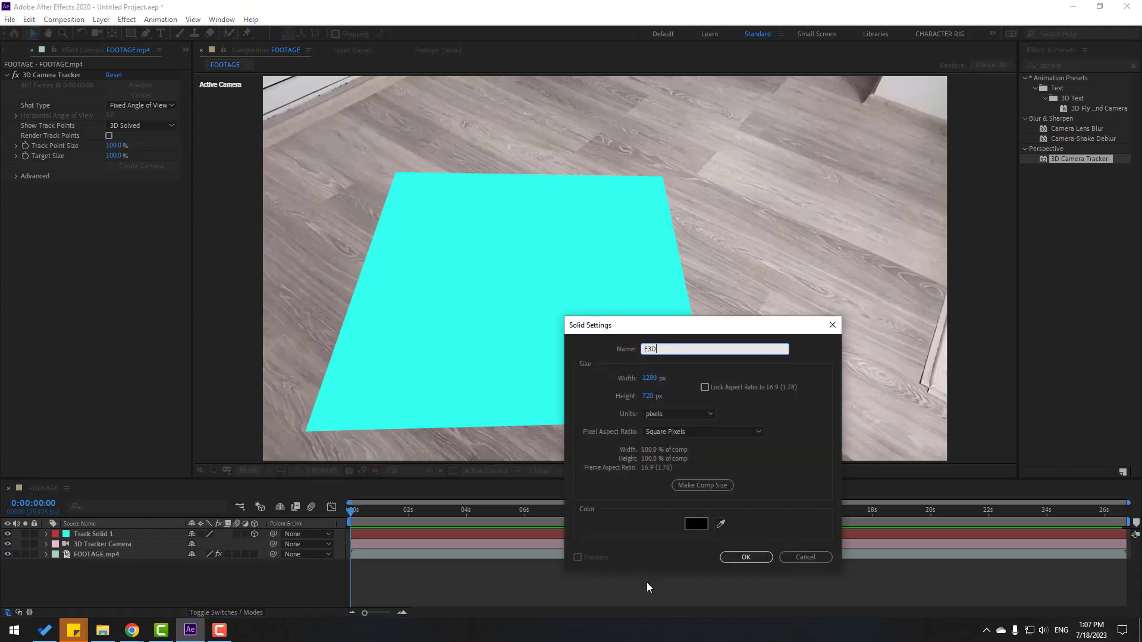
left_click(746, 557)
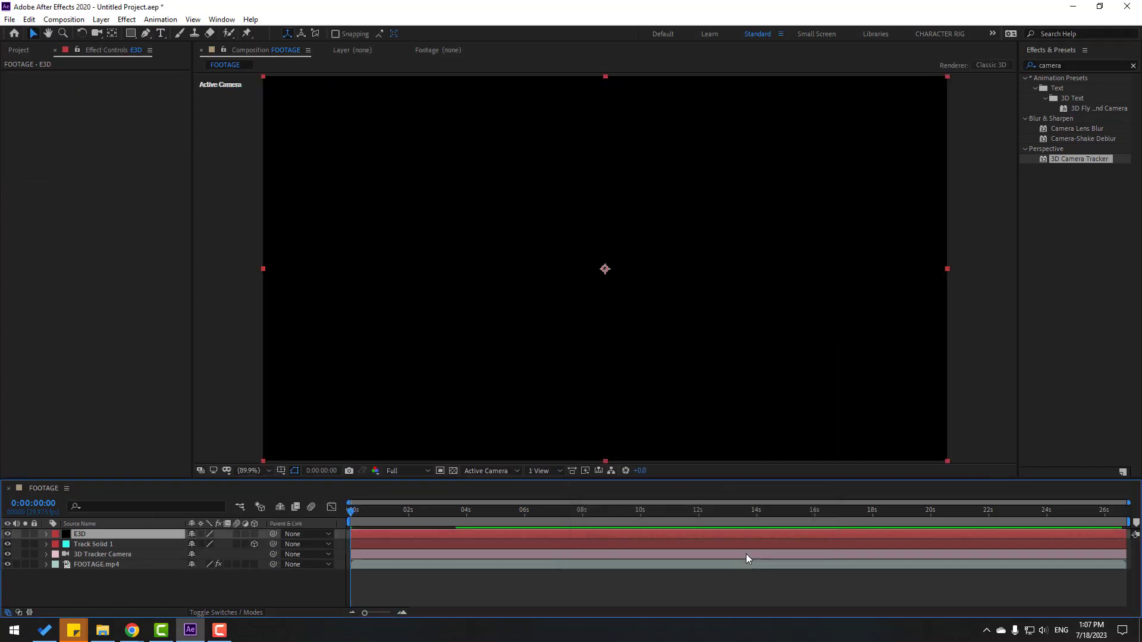
left_click(126, 21)
mouse_move(160, 379)
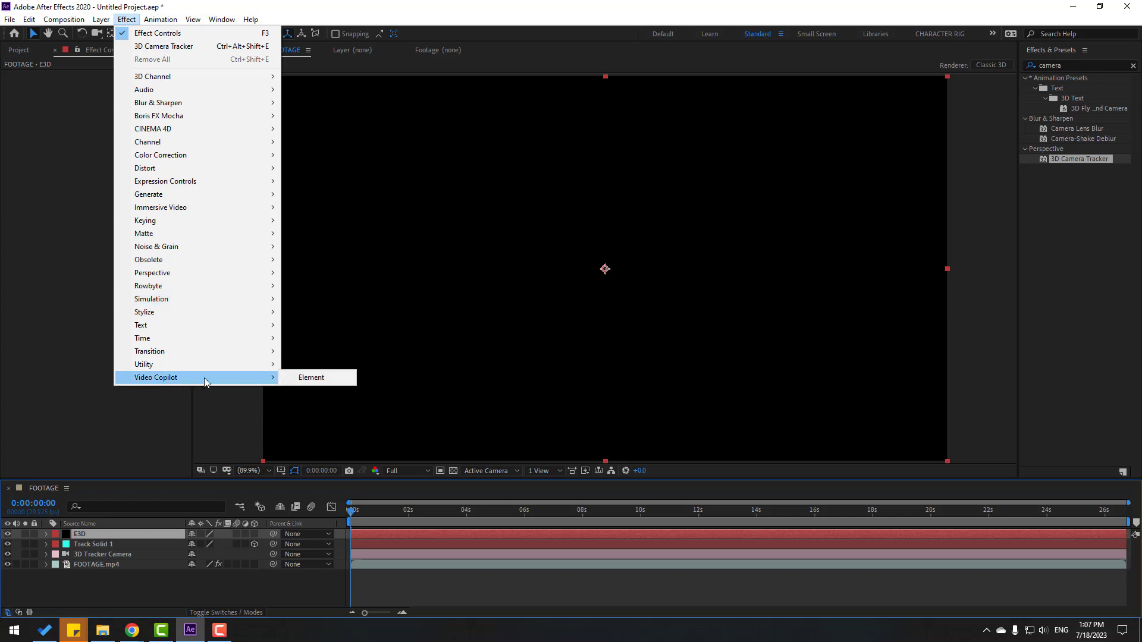
left_click(312, 377)
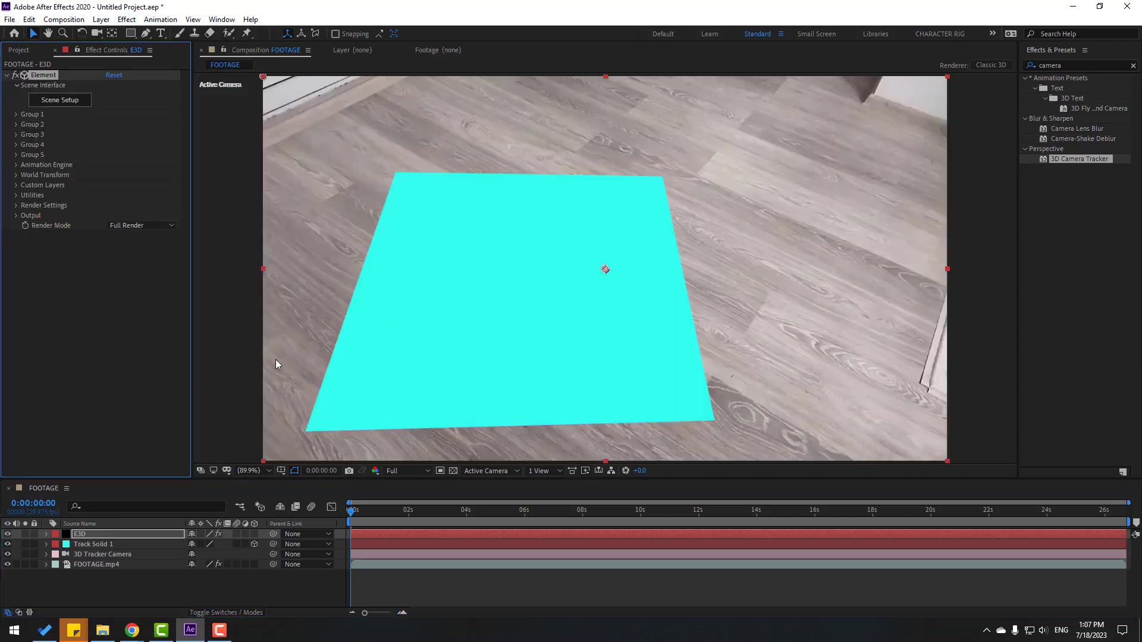
Step: Import deep.obj from the Deep folder into Element's Scene Setup with the default import preferences and enable Normalize Size
left_click(60, 100)
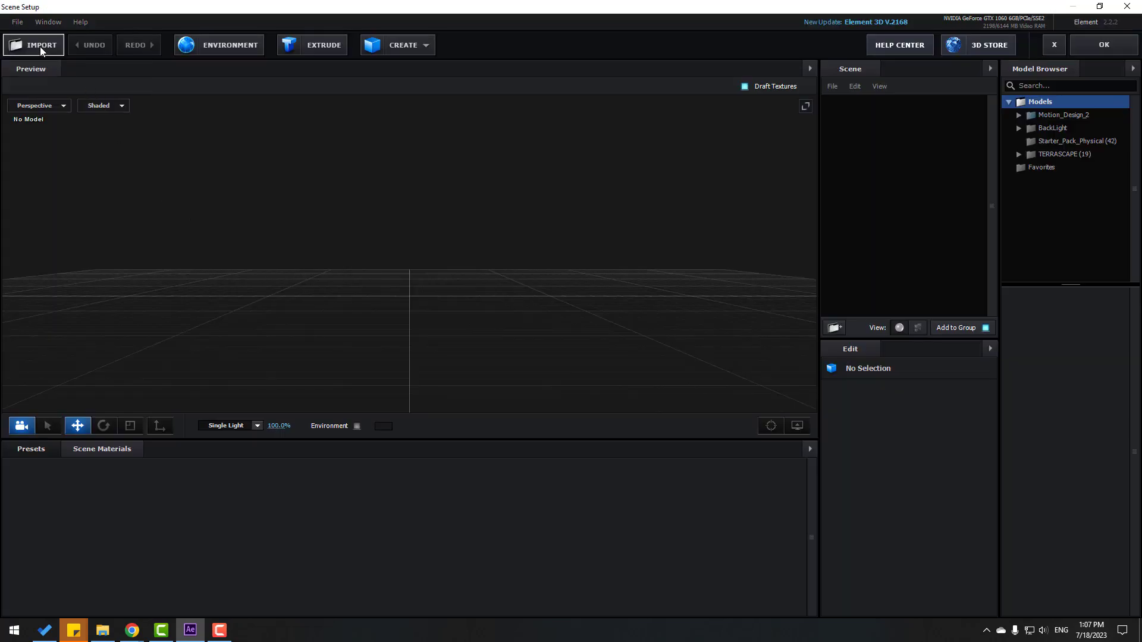
left_click(41, 46)
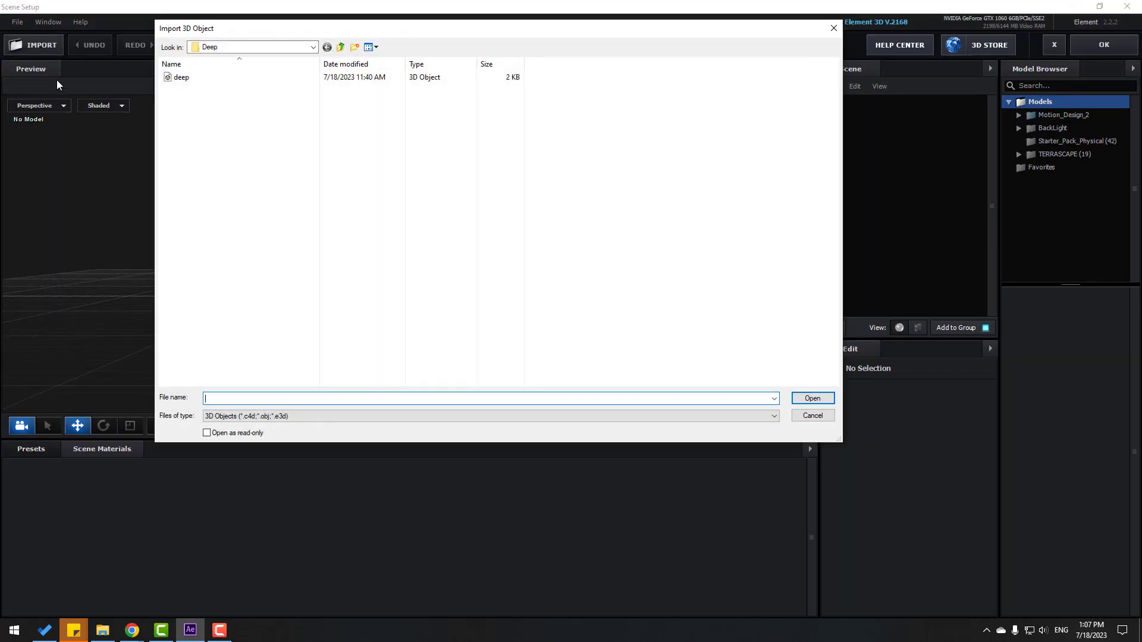
left_click(181, 78)
left_click(808, 398)
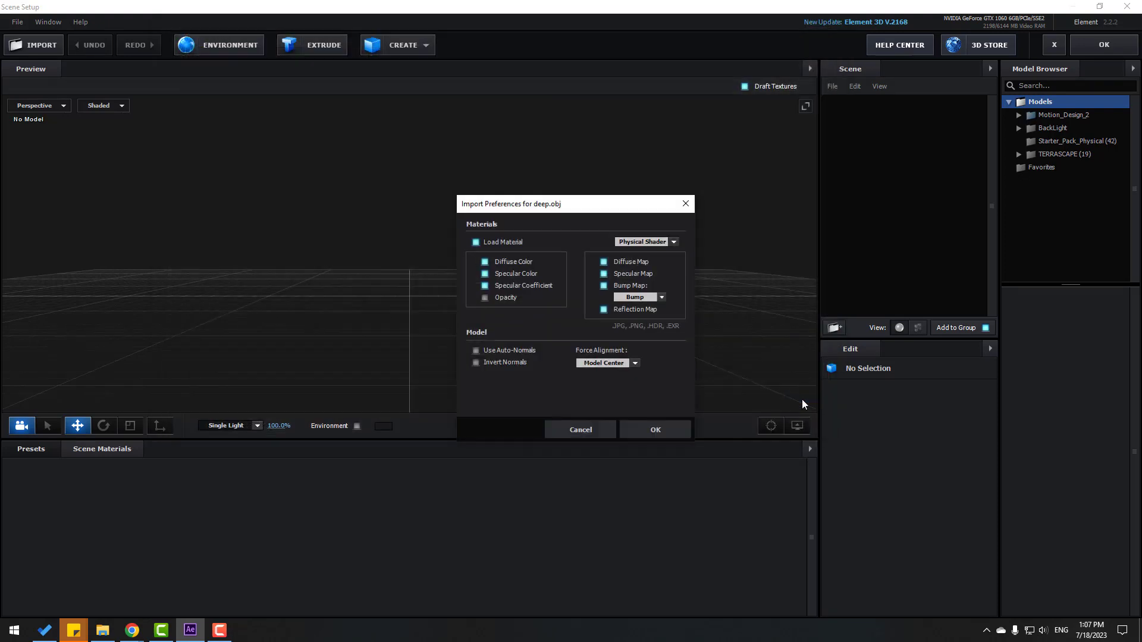
left_click(655, 430)
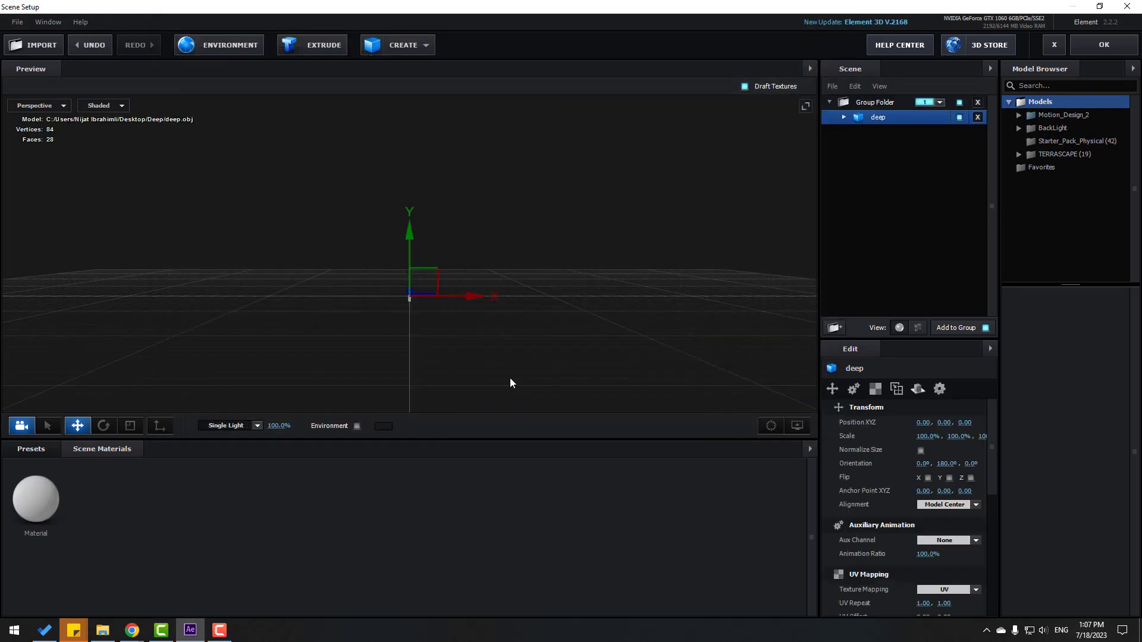
left_click(920, 450)
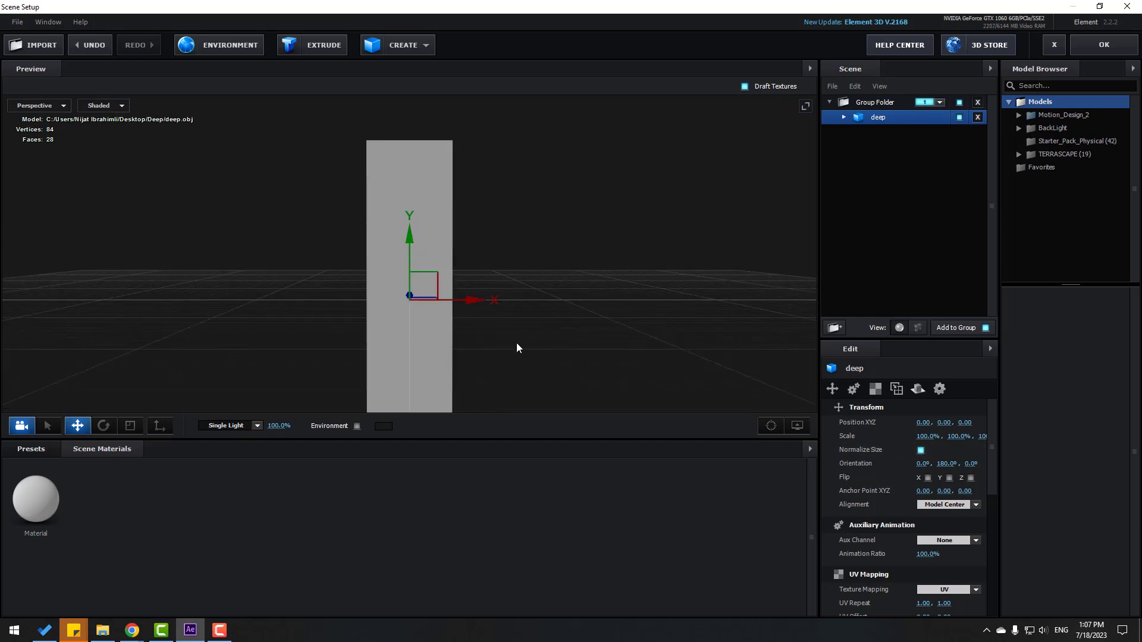
left_click_drag(516, 348, 328, 379)
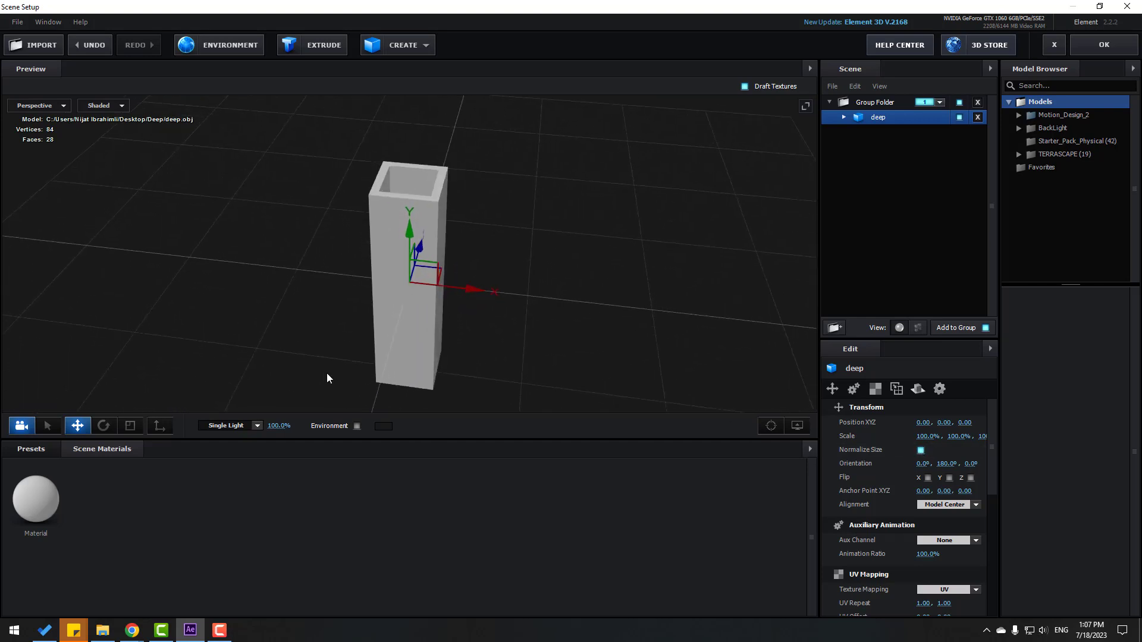
Step: Add a plane model to the scene and scale it up uniformly to about 411%
left_click(411, 48)
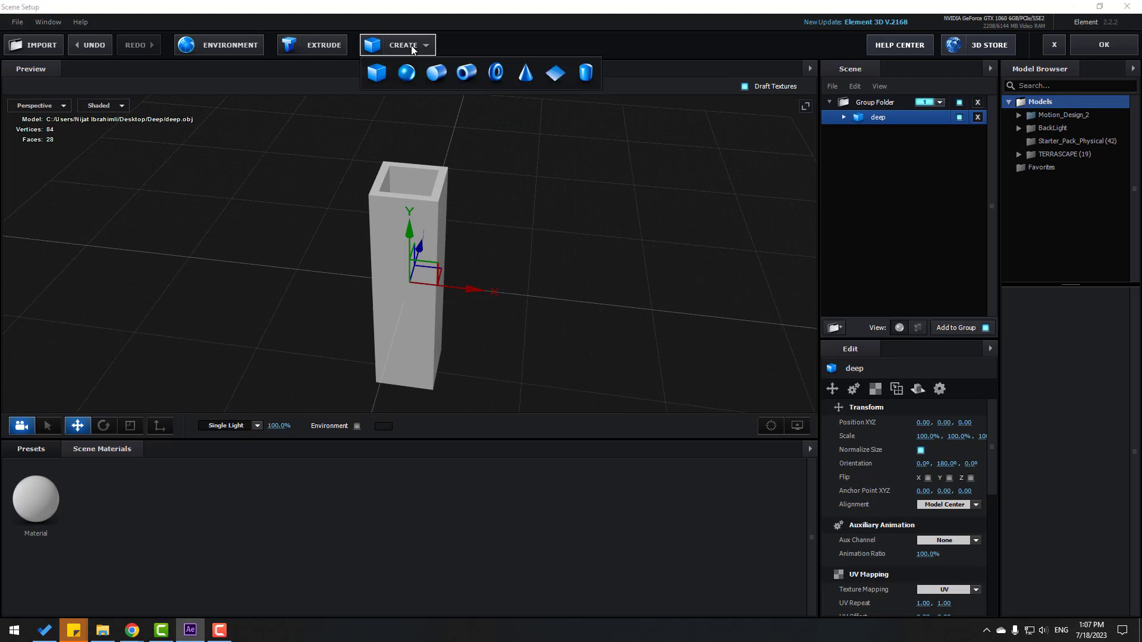
left_click(555, 72)
left_click_drag(525, 231, 275, 240)
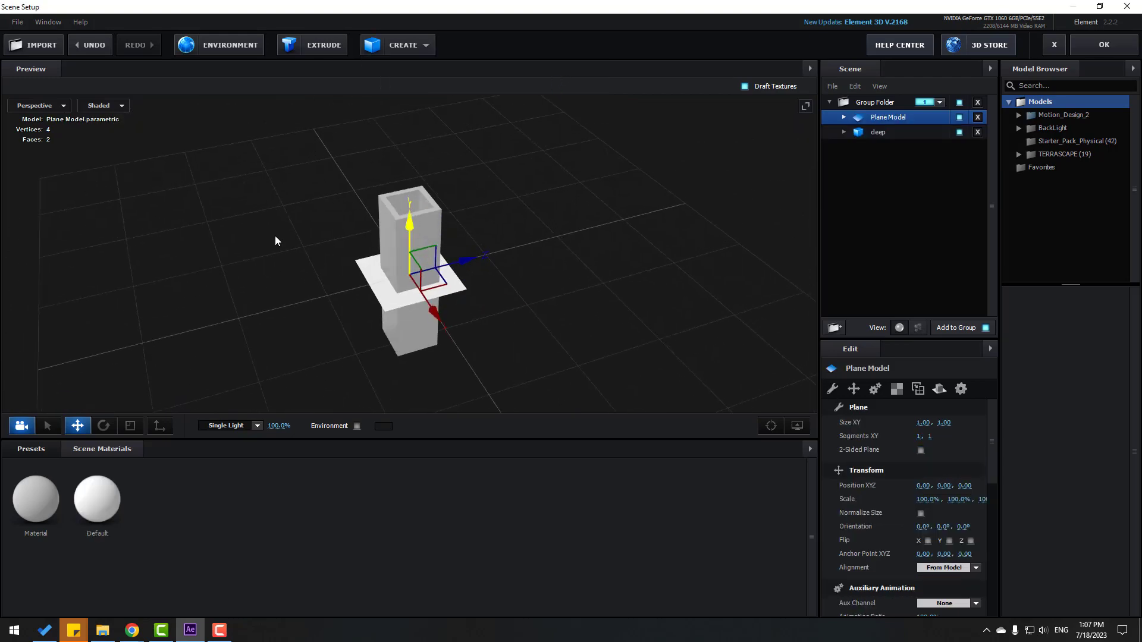
left_click(130, 426)
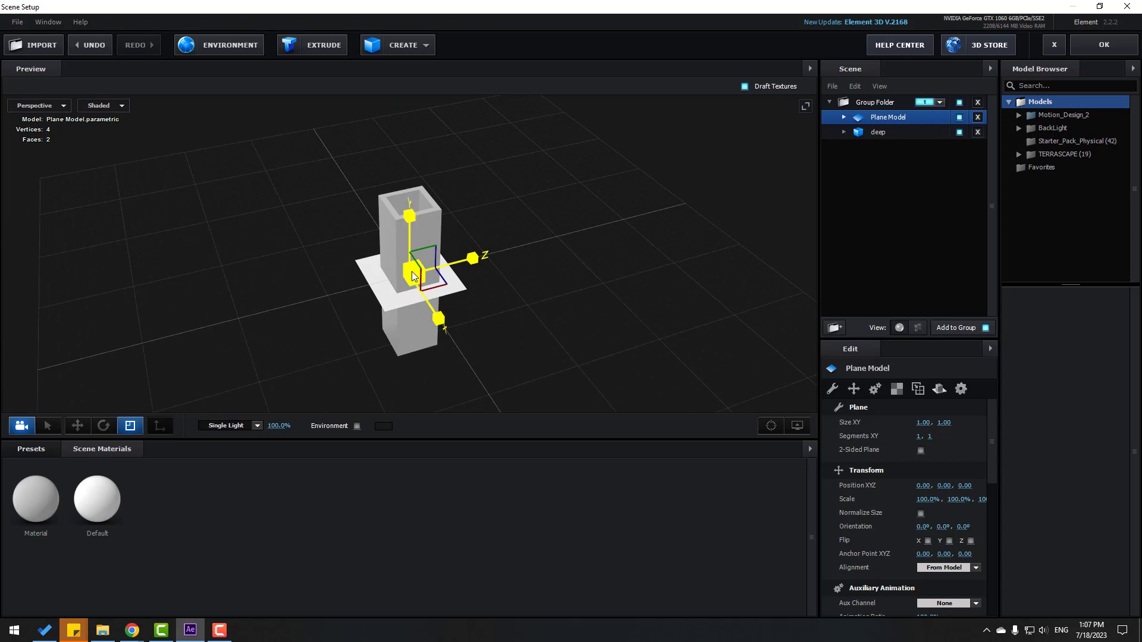
left_click_drag(414, 275, 523, 193)
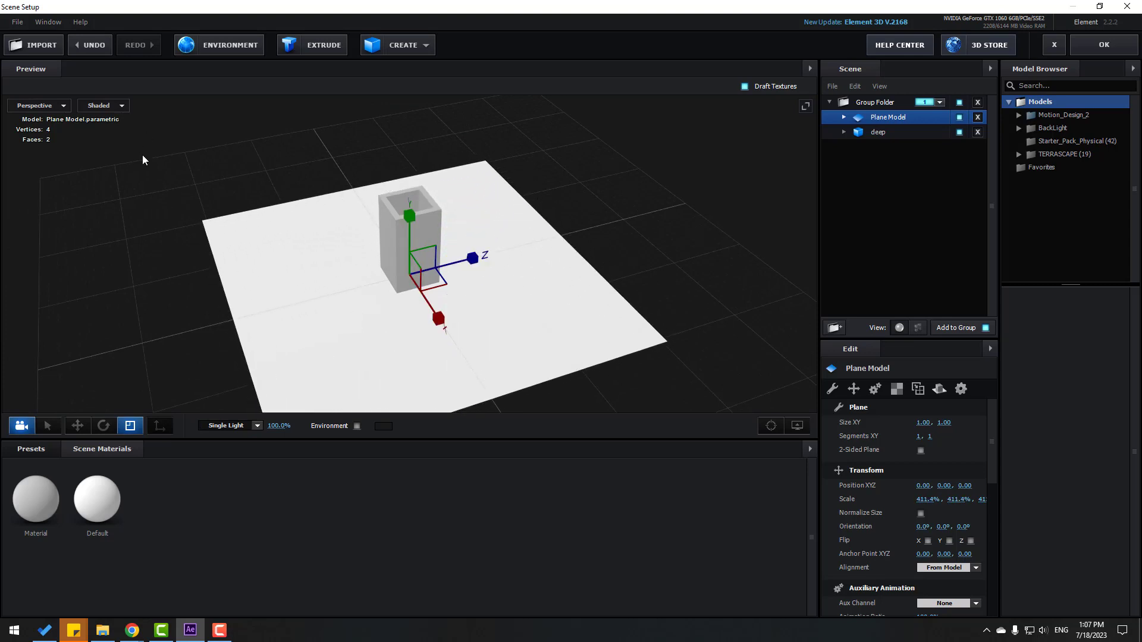
Step: Move the plane along Z to about -2.27 so its edge meets the shaft's side
left_click(77, 426)
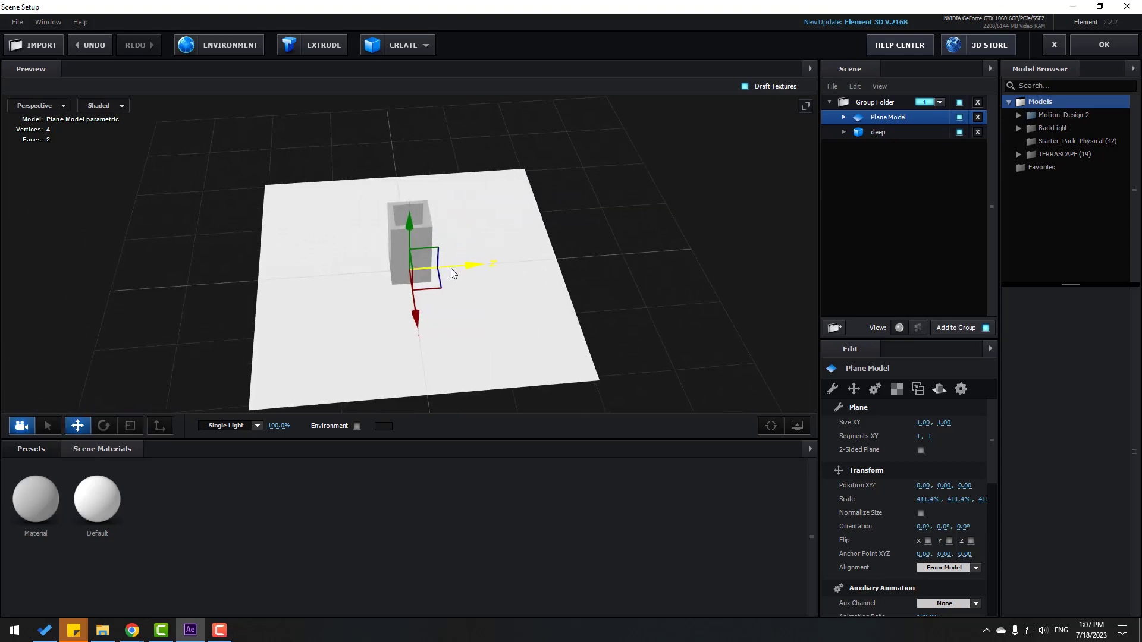
left_click_drag(468, 266, 301, 271)
left_click_drag(399, 348, 395, 299)
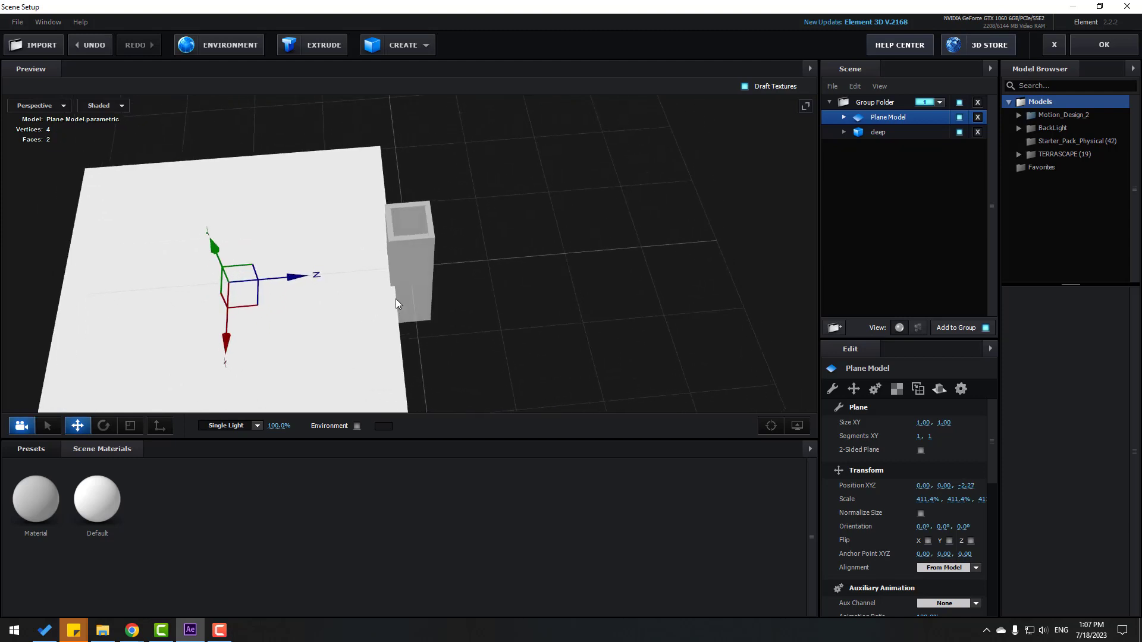
Step: Duplicate the plane and move the copy along Z to about 2.28, on the opposite side of the shaft
key("ctrl+d")
left_click_drag(276, 286, 630, 279)
left_click_drag(452, 322, 467, 319)
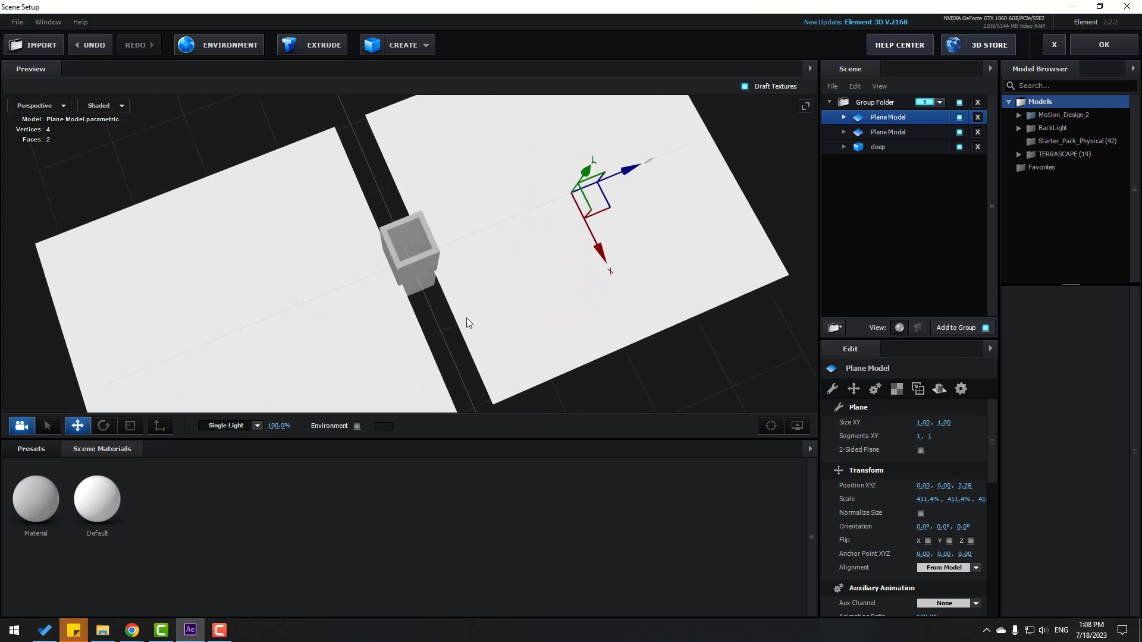
Step: Duplicate the plane twice more and place the copies on the shaft's two X sides, the last at about X -2.28
left_click_drag(623, 180, 501, 298)
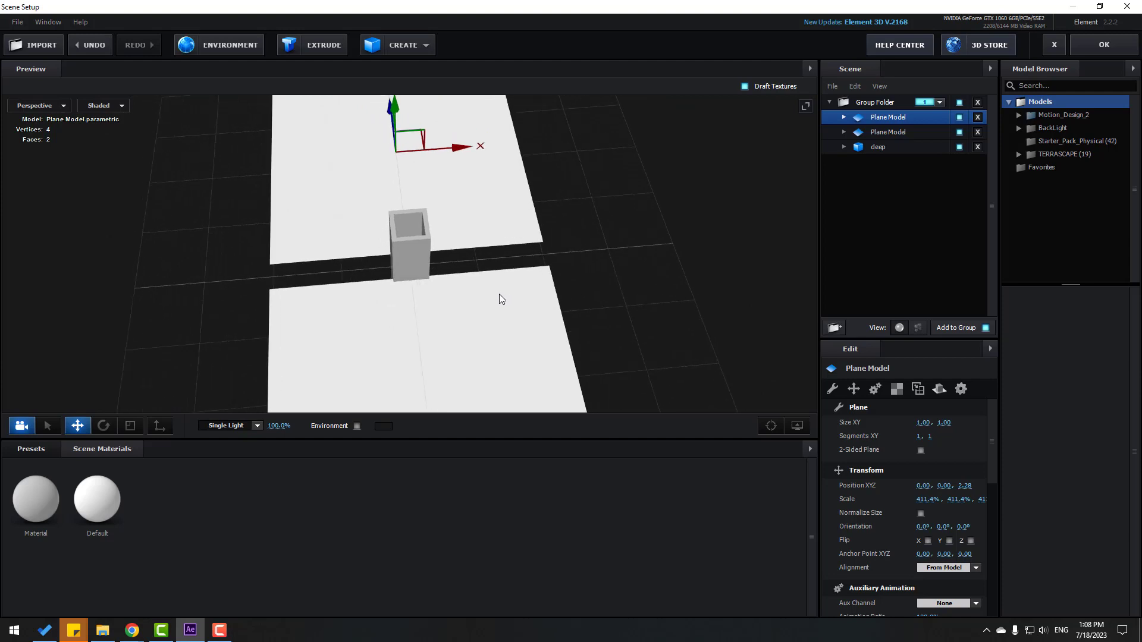
key("ctrl+d")
left_click_drag(424, 141, 535, 282)
left_click_drag(606, 195, 326, 222)
key("ctrl+d")
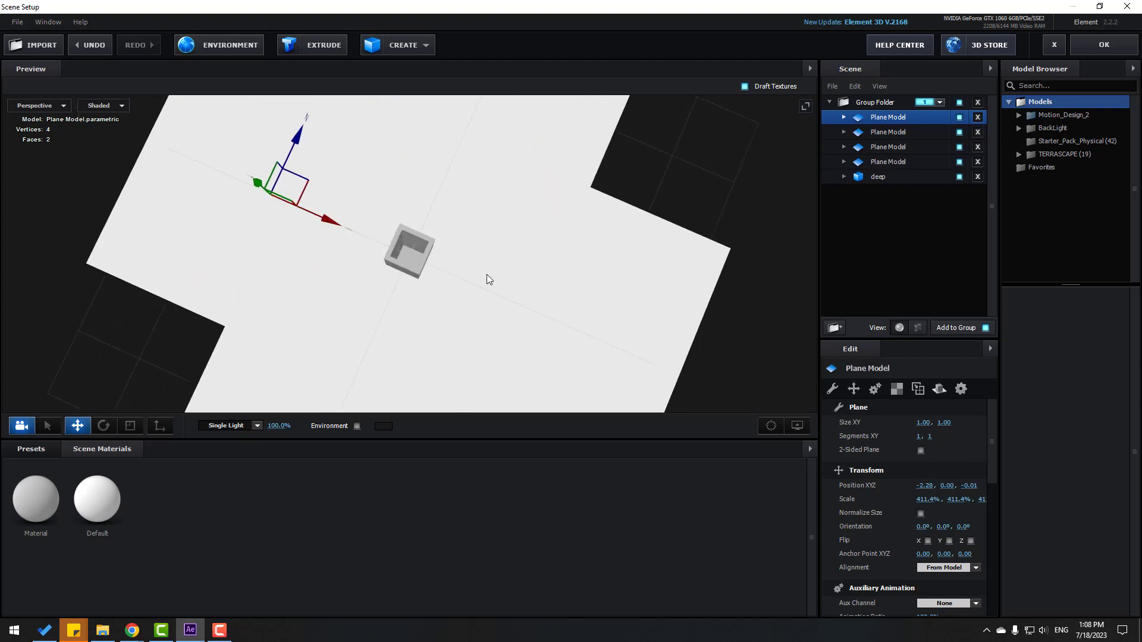
left_click_drag(487, 274, 464, 320)
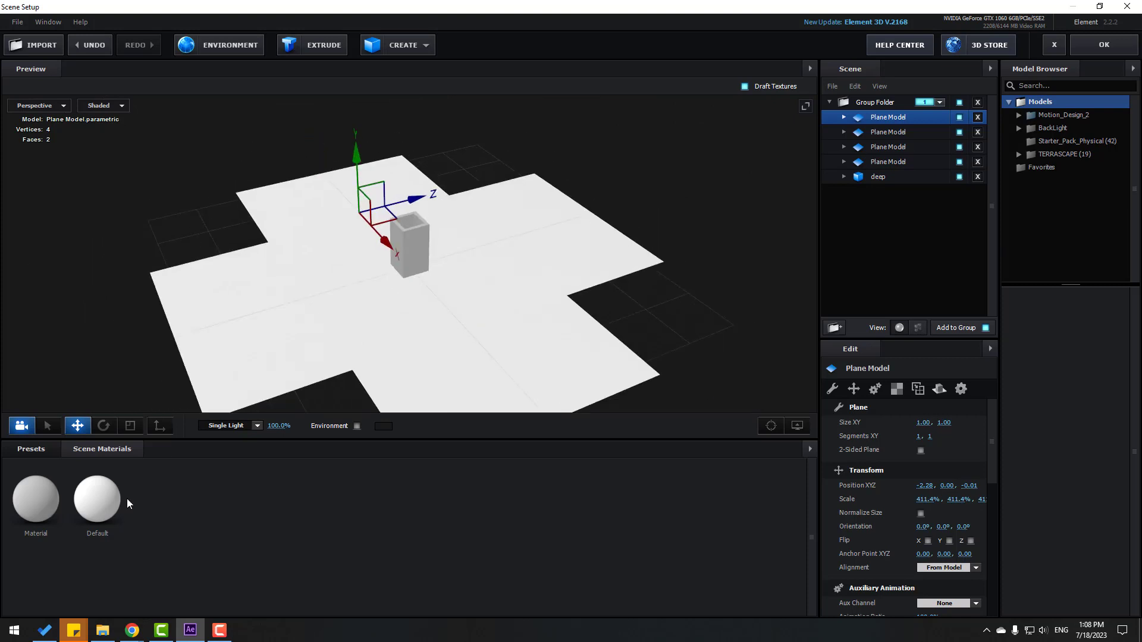
Step: Apply the Matte_Shadow preset from the Physical materials to all four planes around the shaft
left_click(41, 448)
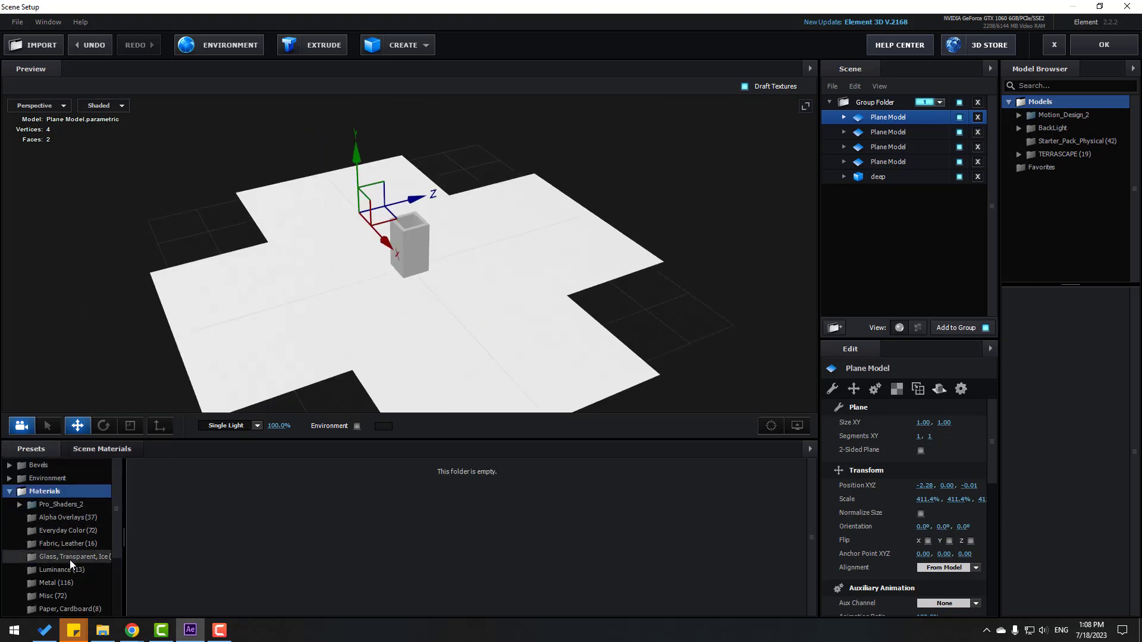
scroll(72, 565, "down", 1)
left_click(75, 593)
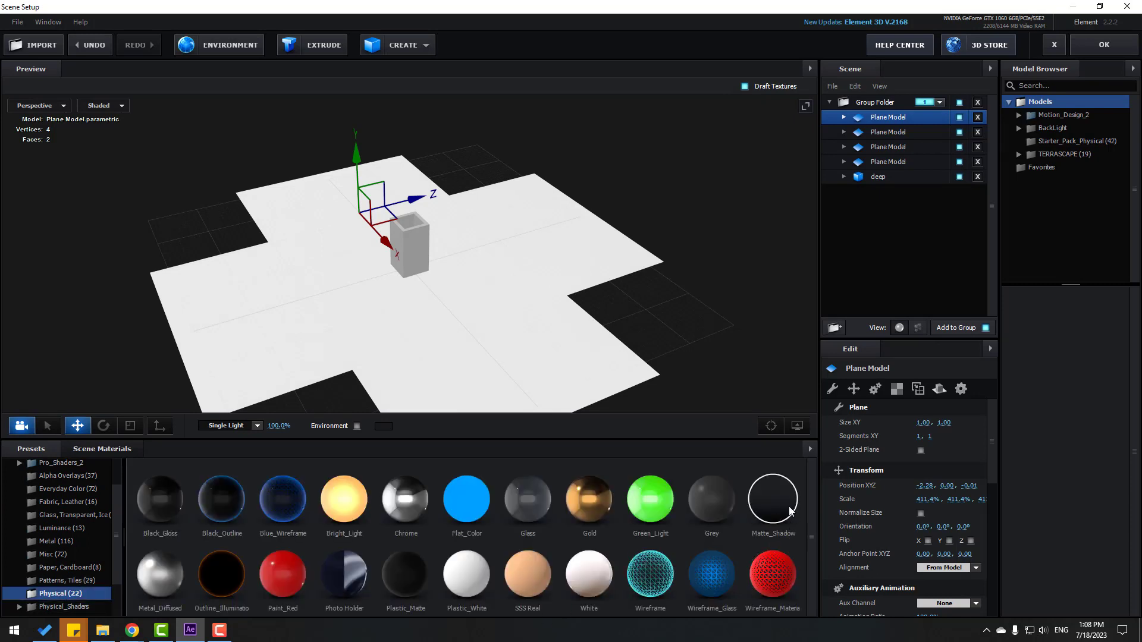
left_click_drag(782, 511, 588, 240)
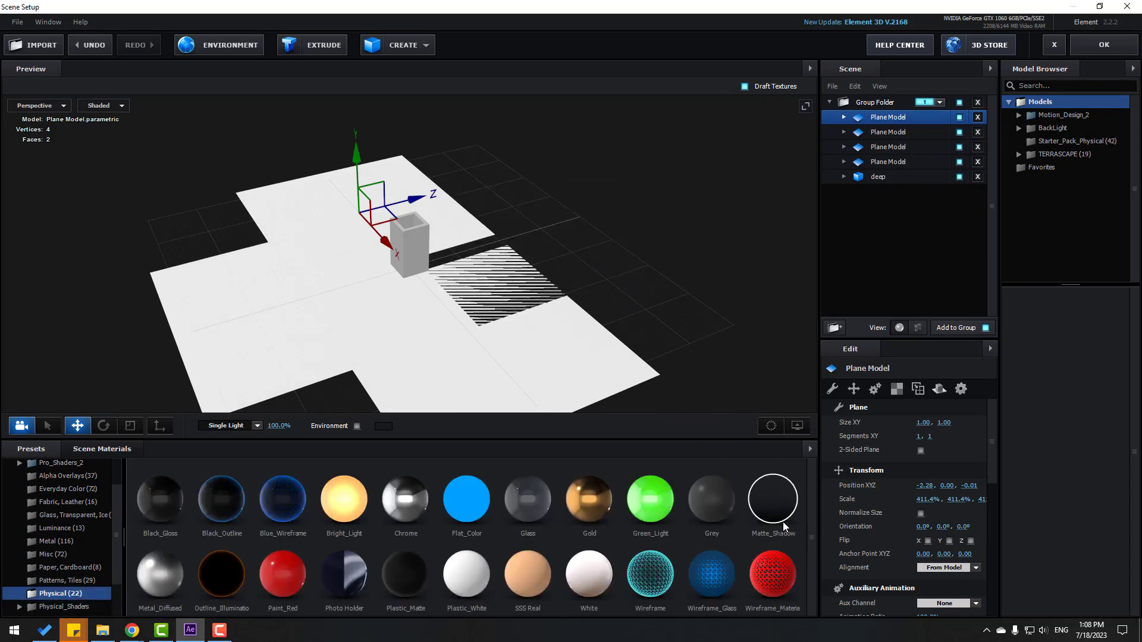
left_click_drag(783, 522, 311, 355)
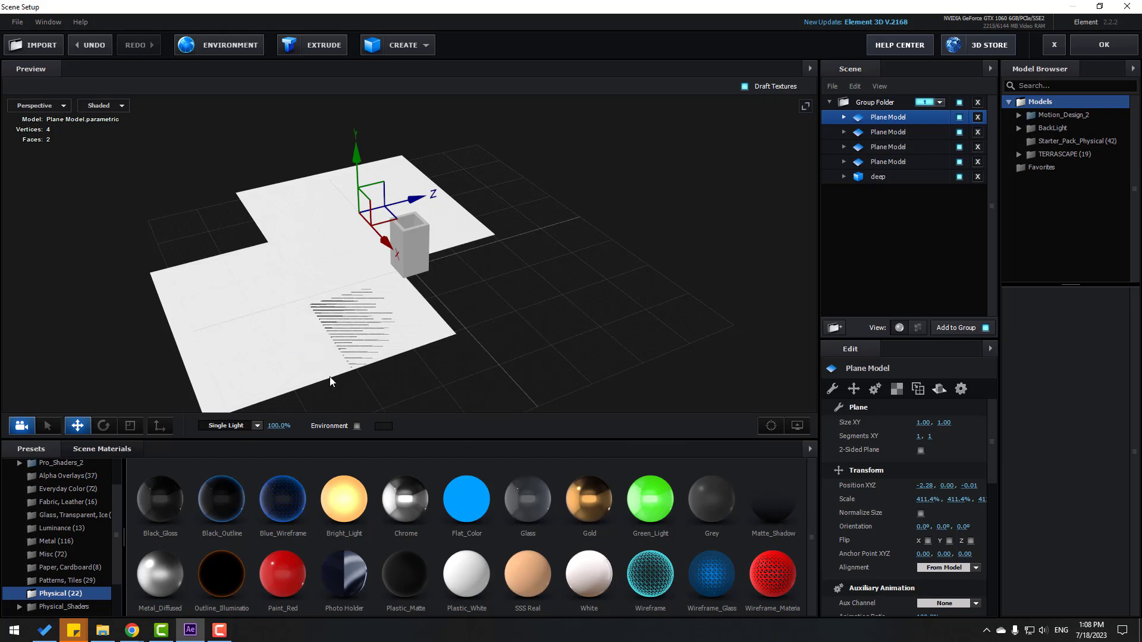
left_click_drag(773, 506, 316, 197)
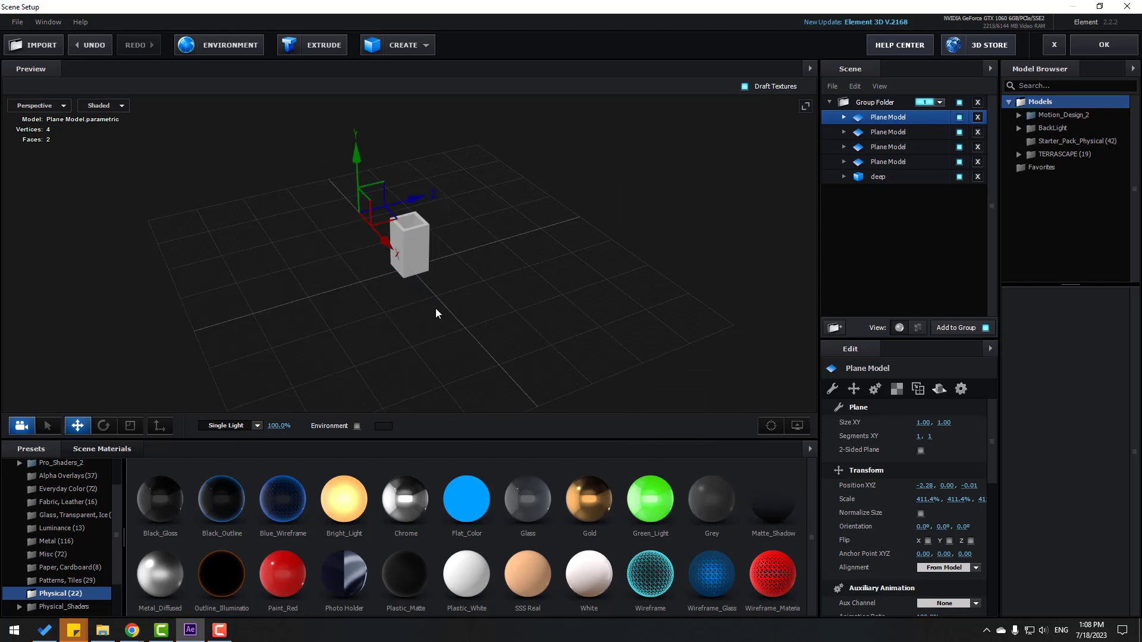
left_click_drag(436, 309, 518, 244)
Step: Lower the deep model to about Y -0.90 so only its rim rises above the planes, and accept the scene setup
left_click(879, 177)
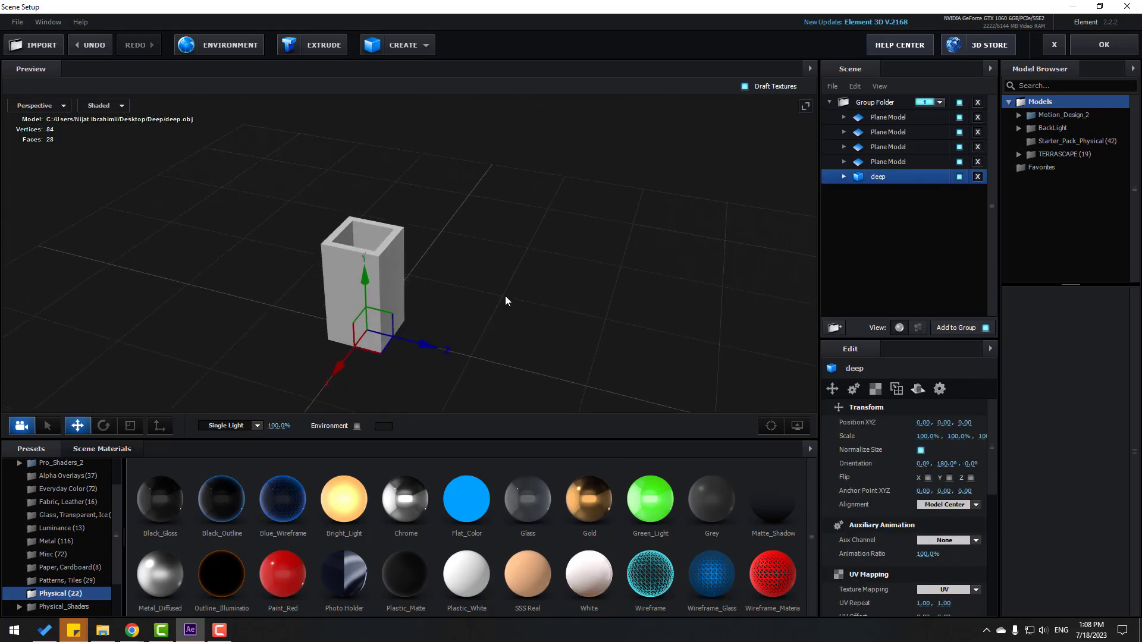
left_click_drag(505, 296, 514, 300)
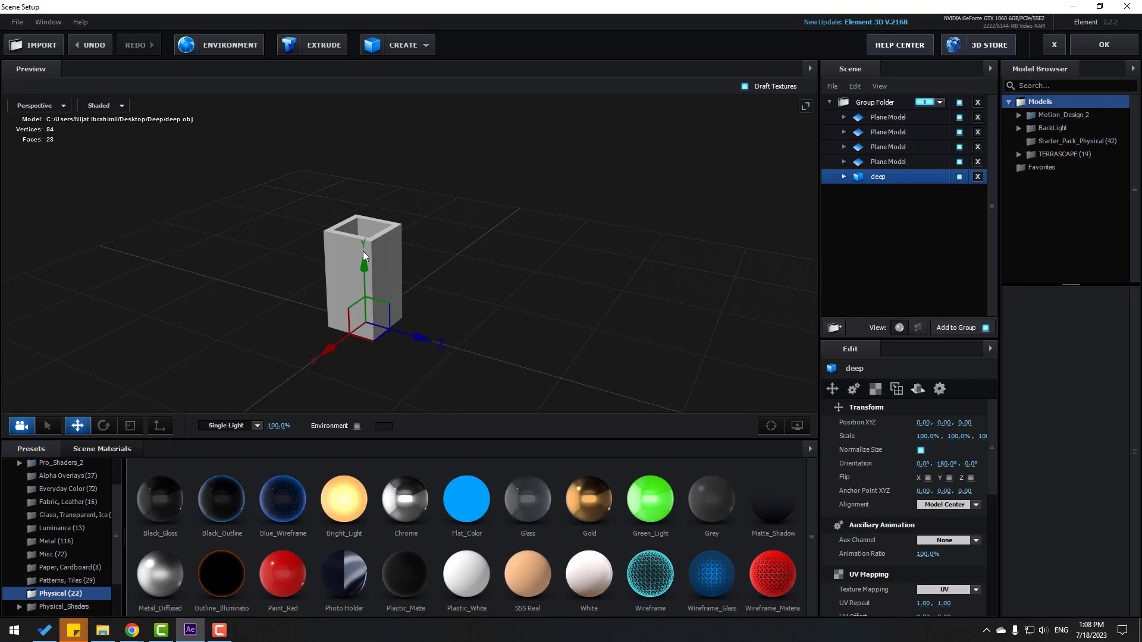
left_click_drag(364, 269, 426, 348)
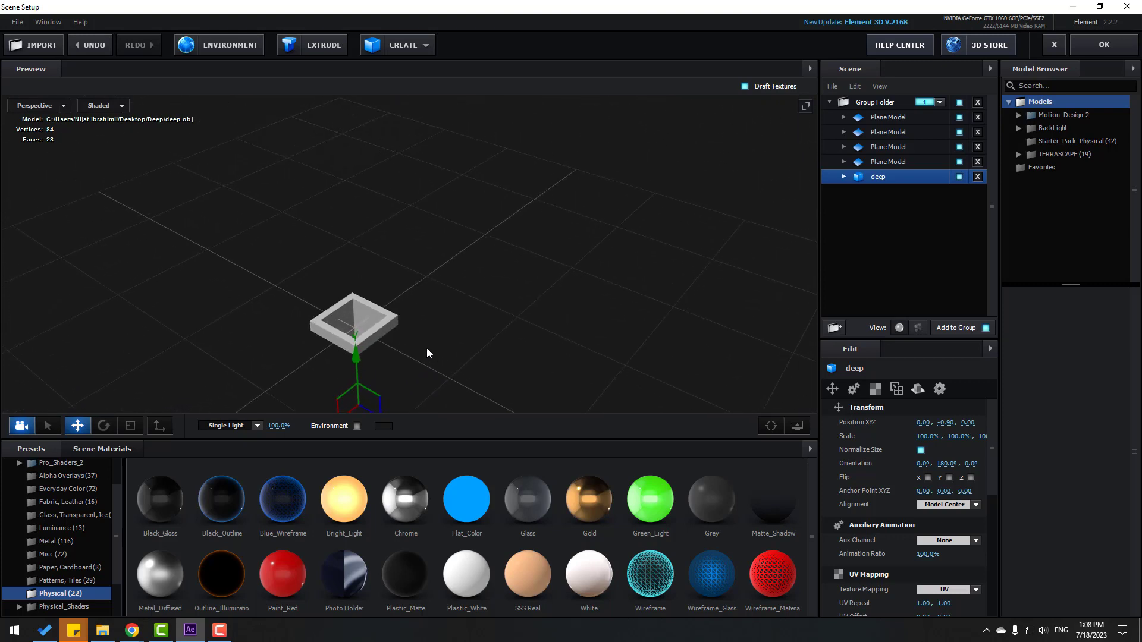
left_click(1094, 47)
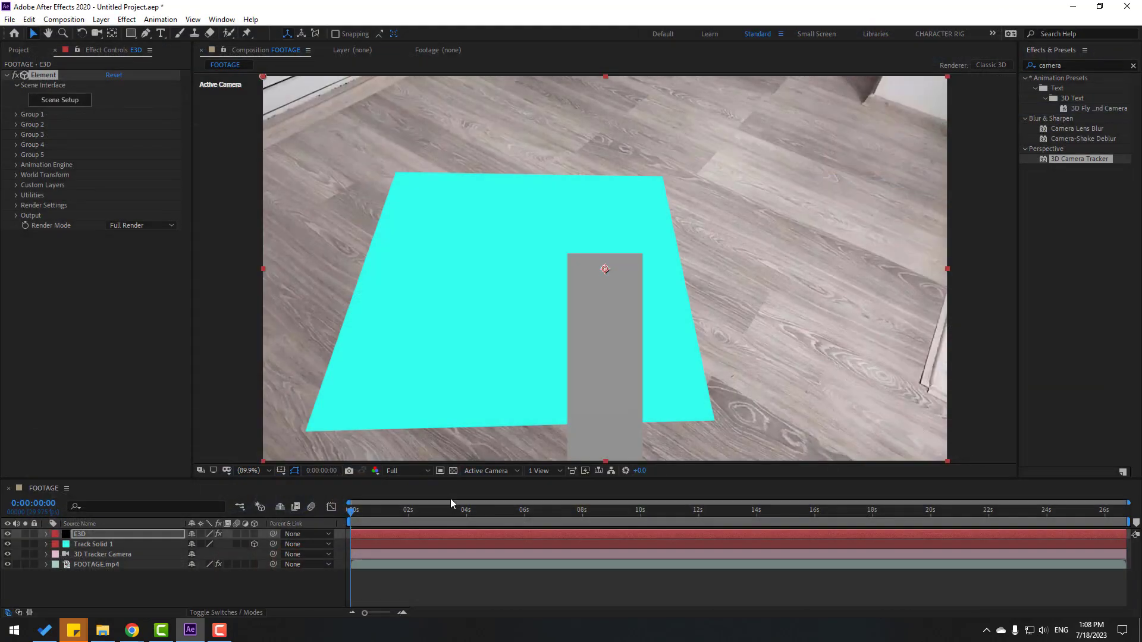
Step: Copy the Position property of Track Solid 1 and hide that layer
left_click_drag(347, 515, 215, 546)
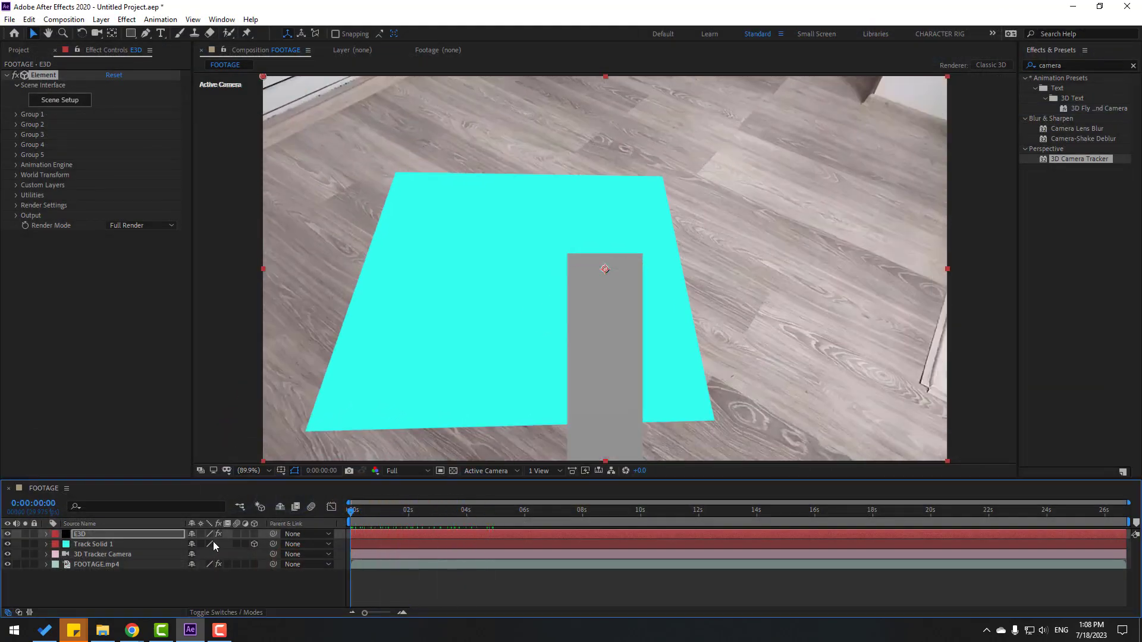
left_click(106, 545)
key("p")
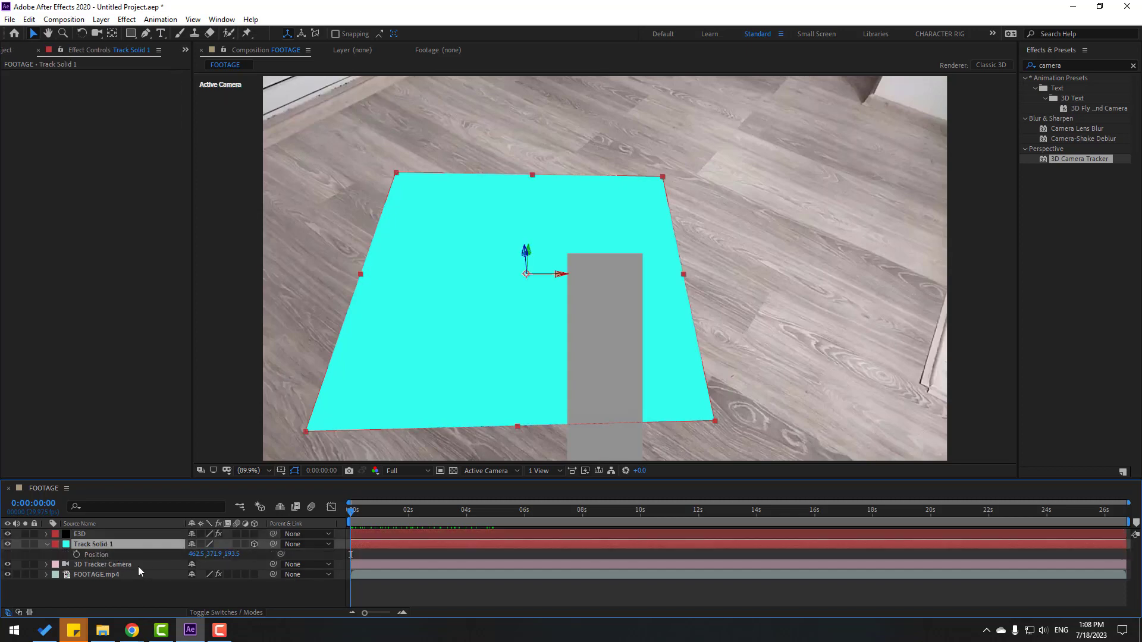
left_click(99, 557)
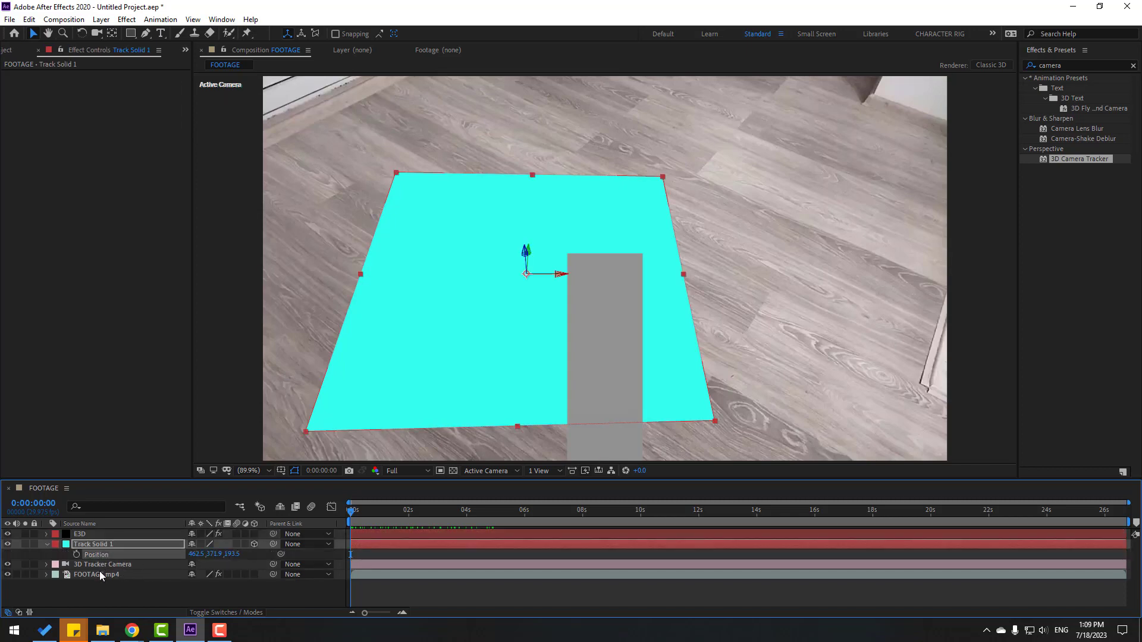
left_click(46, 545)
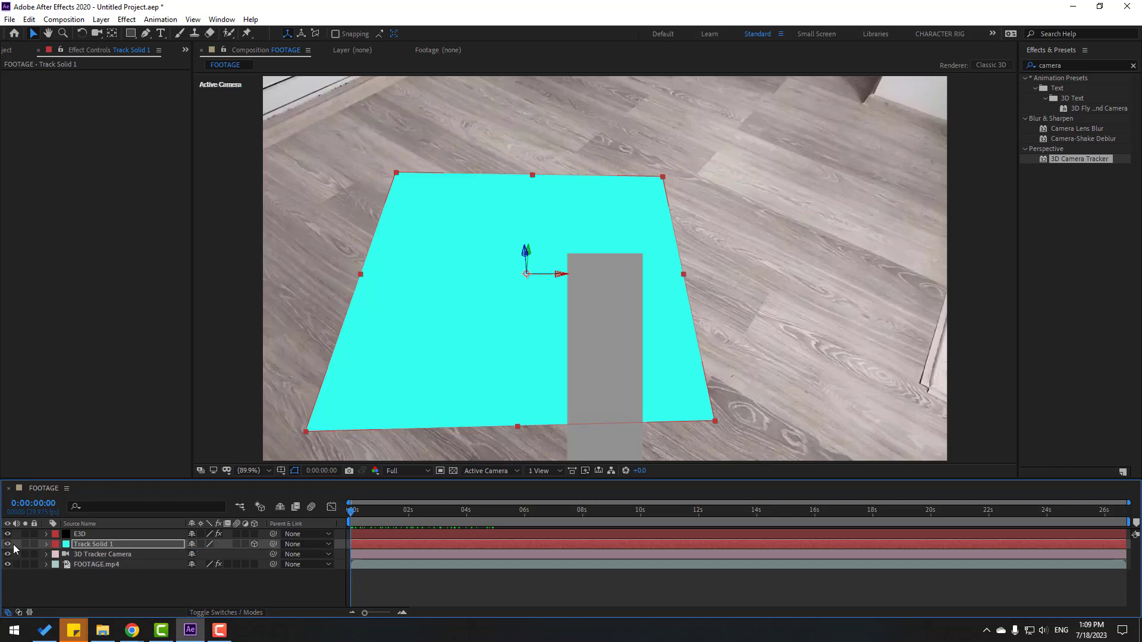
left_click(8, 545)
Step: Create a group null for Group 1 of the Element effect on the E3D layer
left_click(75, 537)
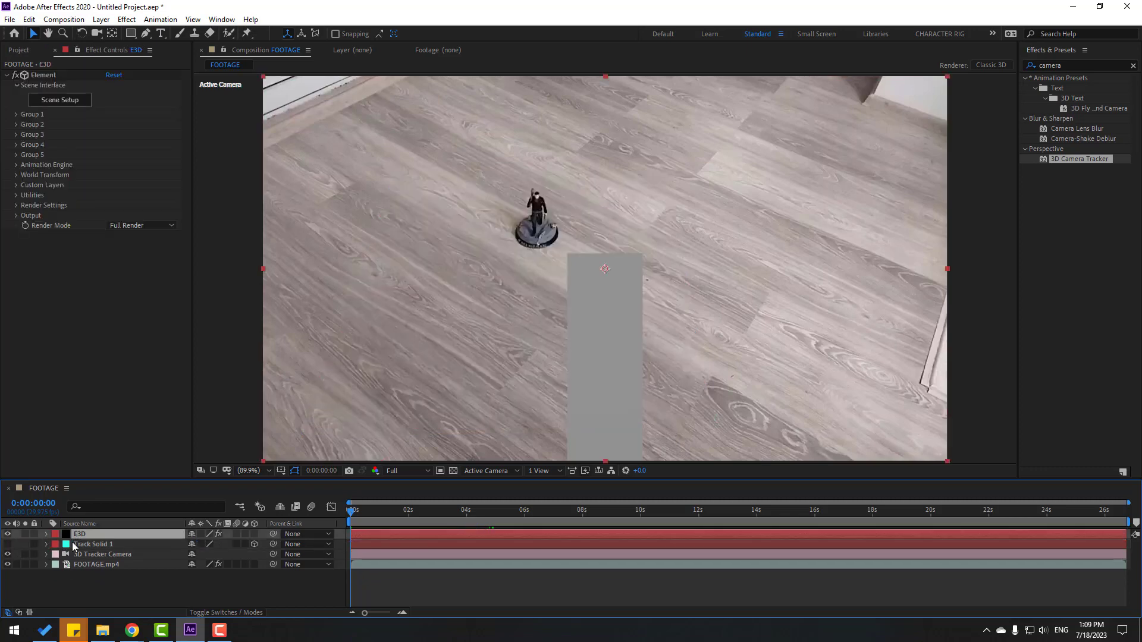
left_click(16, 115)
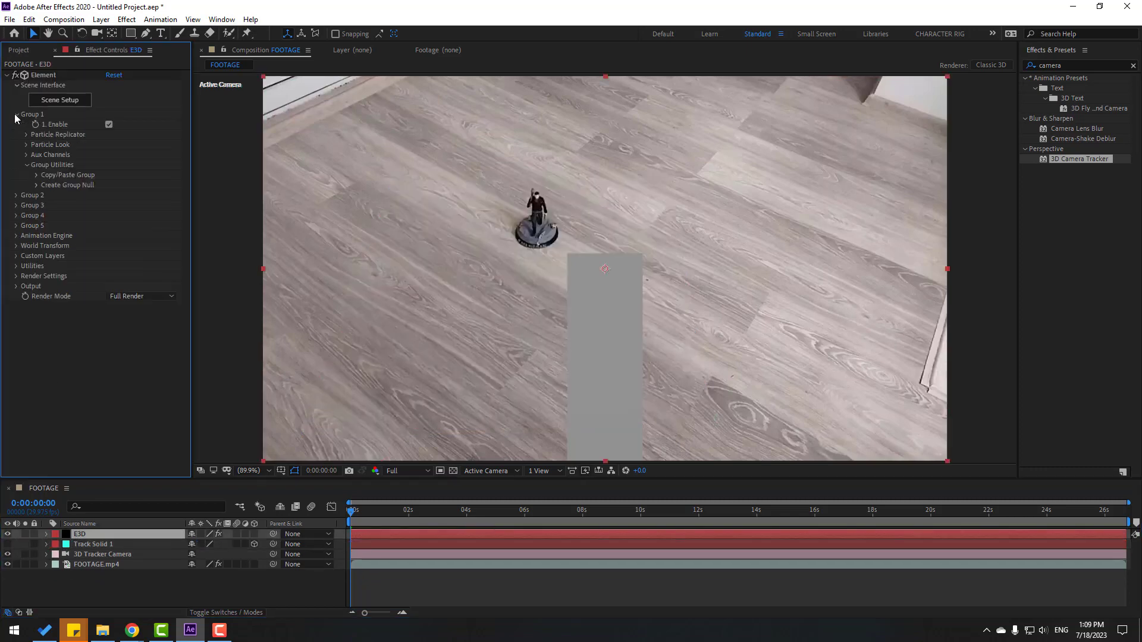
left_click(37, 186)
left_click(64, 201)
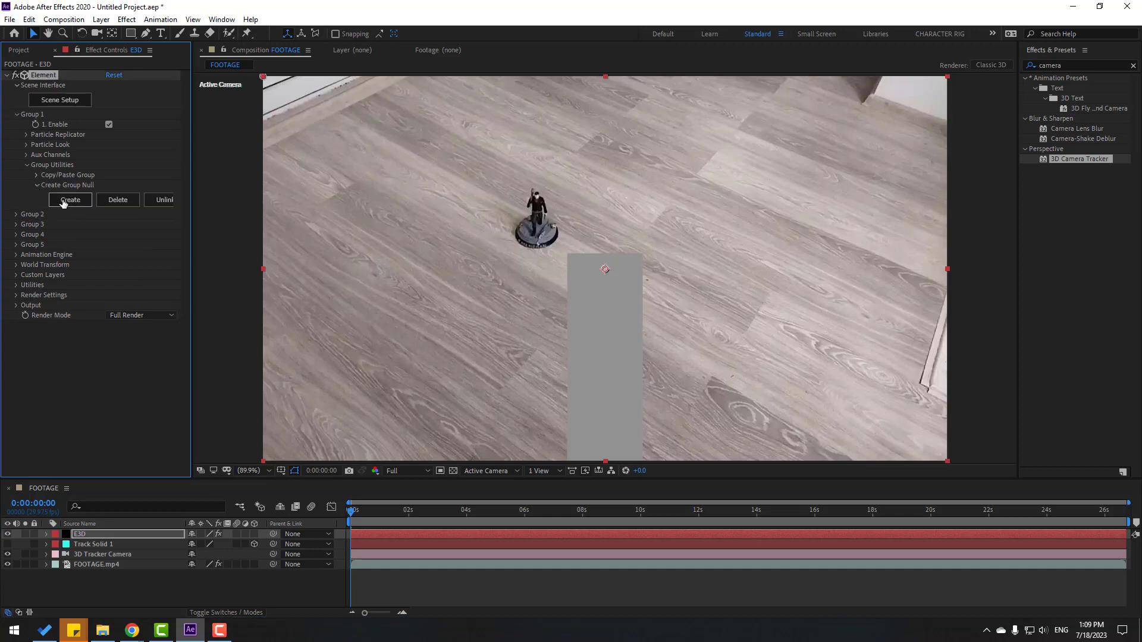
Step: Paste the copied track solid position onto the Position property of Group 1 Null
left_click(90, 534)
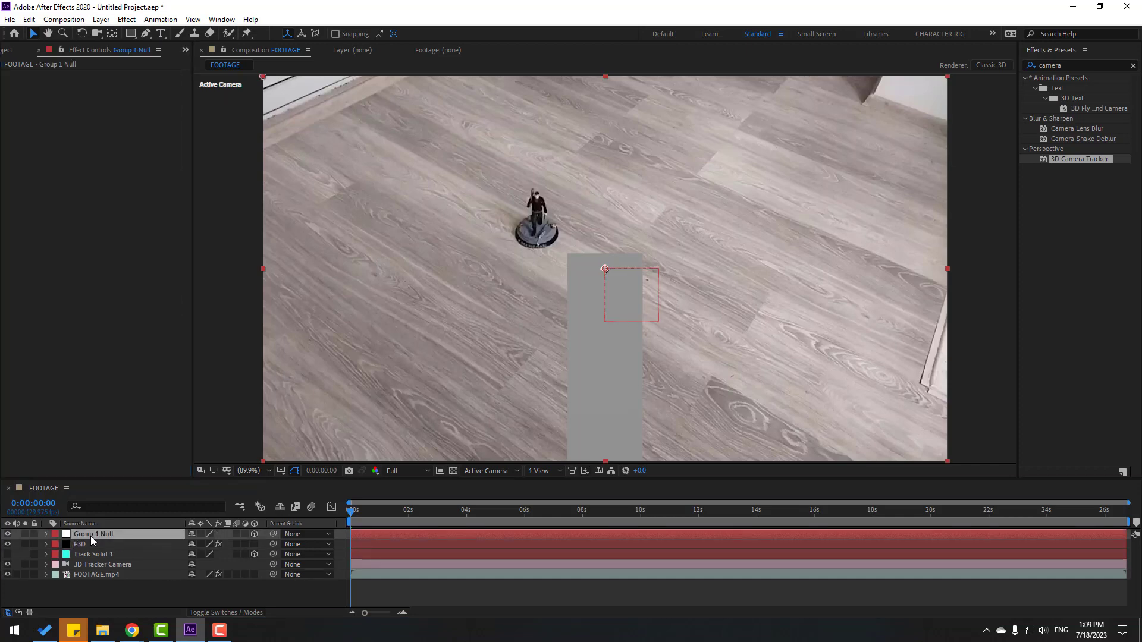
key("p")
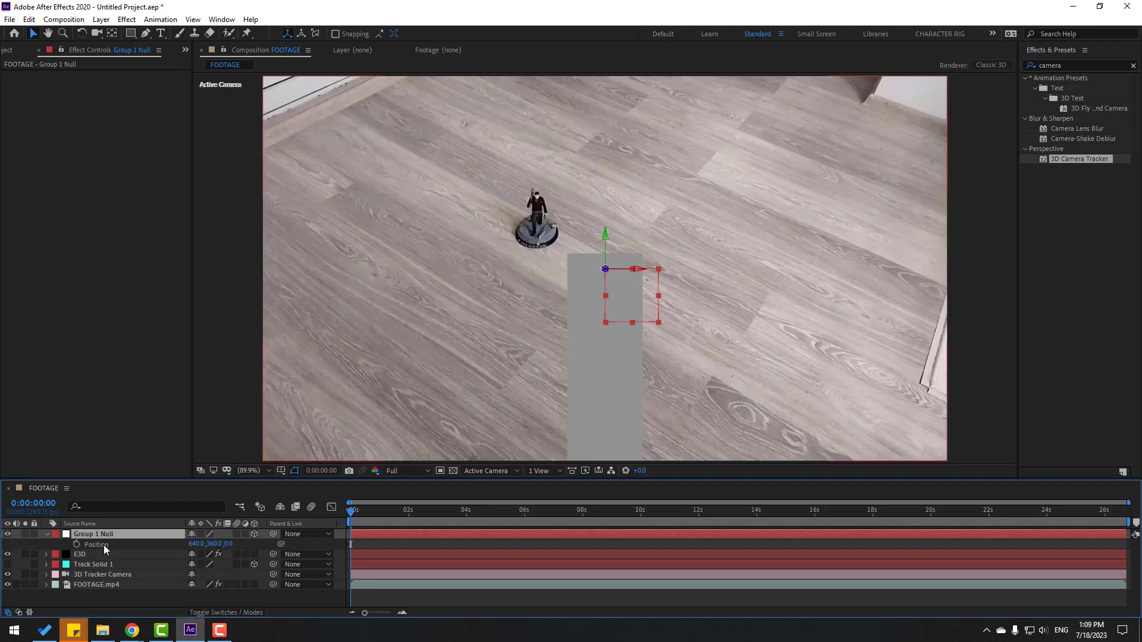
left_click(98, 546)
key("ctrl+v")
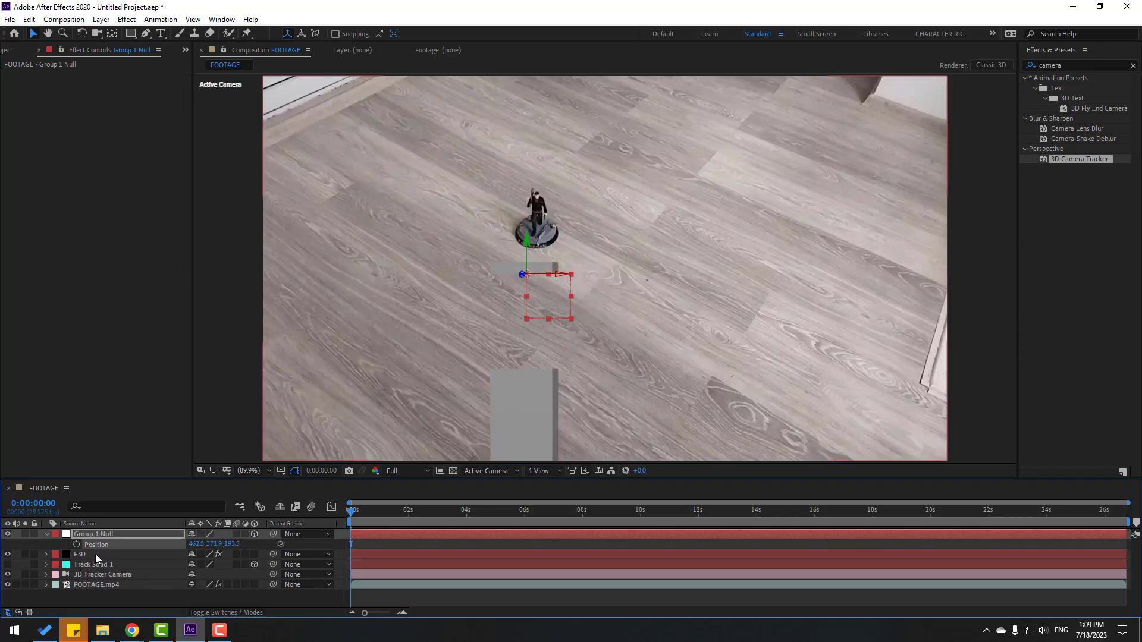
Step: Rotate Group 1 Null to 50° on X and 4° on Z so the shaft lies flat on the floor
left_click(98, 534)
key("r")
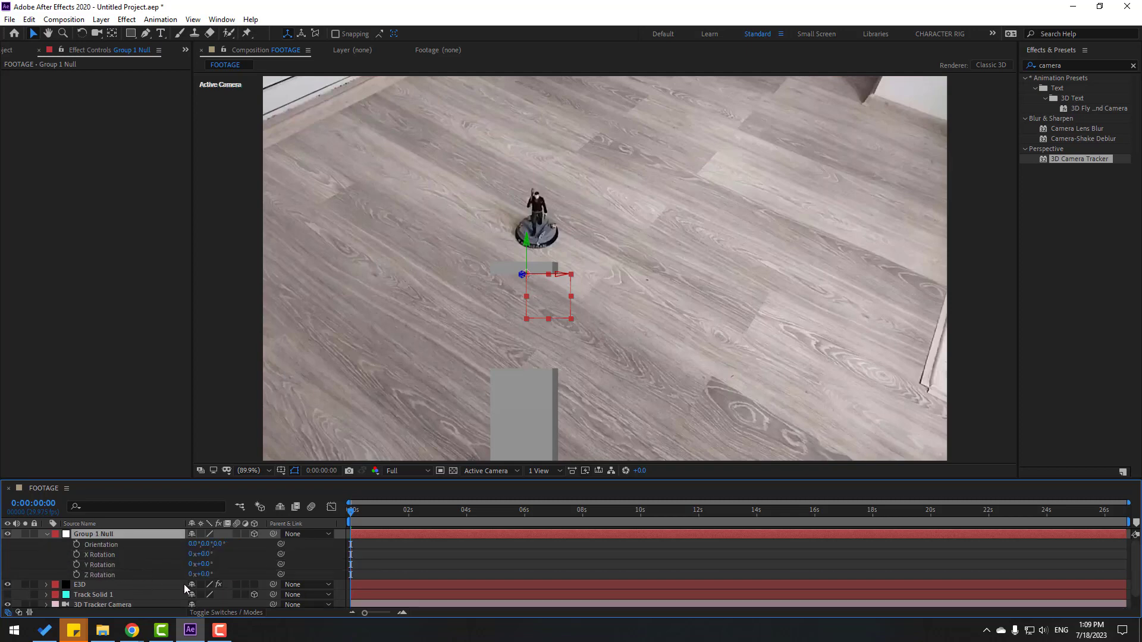
left_click_drag(203, 555, 320, 555)
left_click_drag(359, 514, 924, 505)
key("Home")
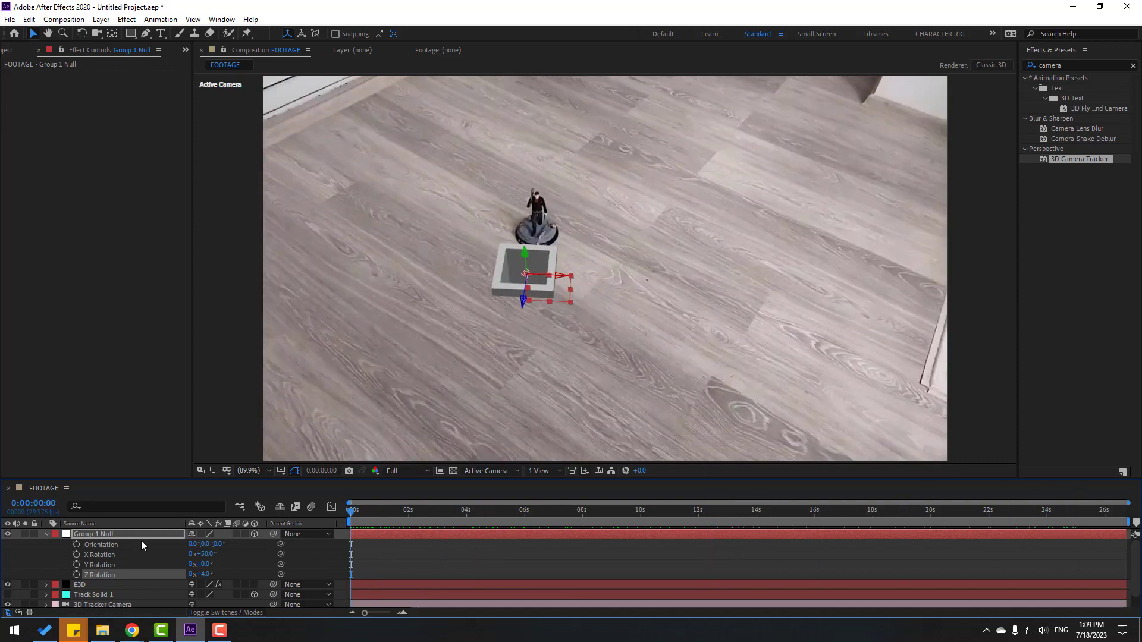
Step: Scale Group 1 Null to 190% and move it back along the floor so the shaft covers the figurine
left_click(83, 538)
key("s")
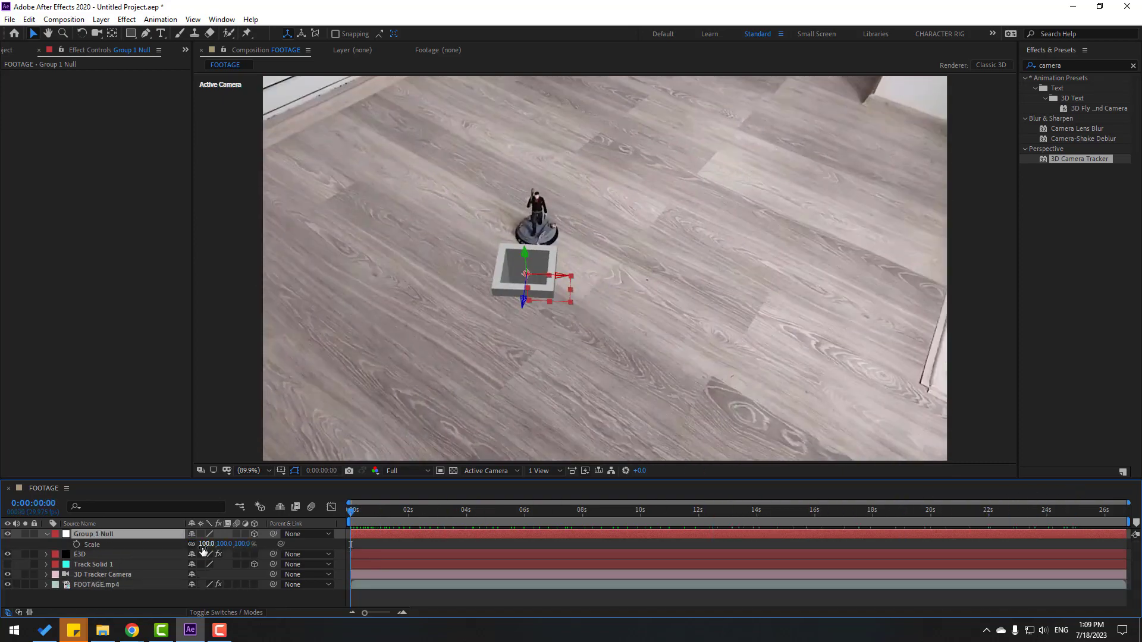
left_click_drag(205, 545, 253, 544)
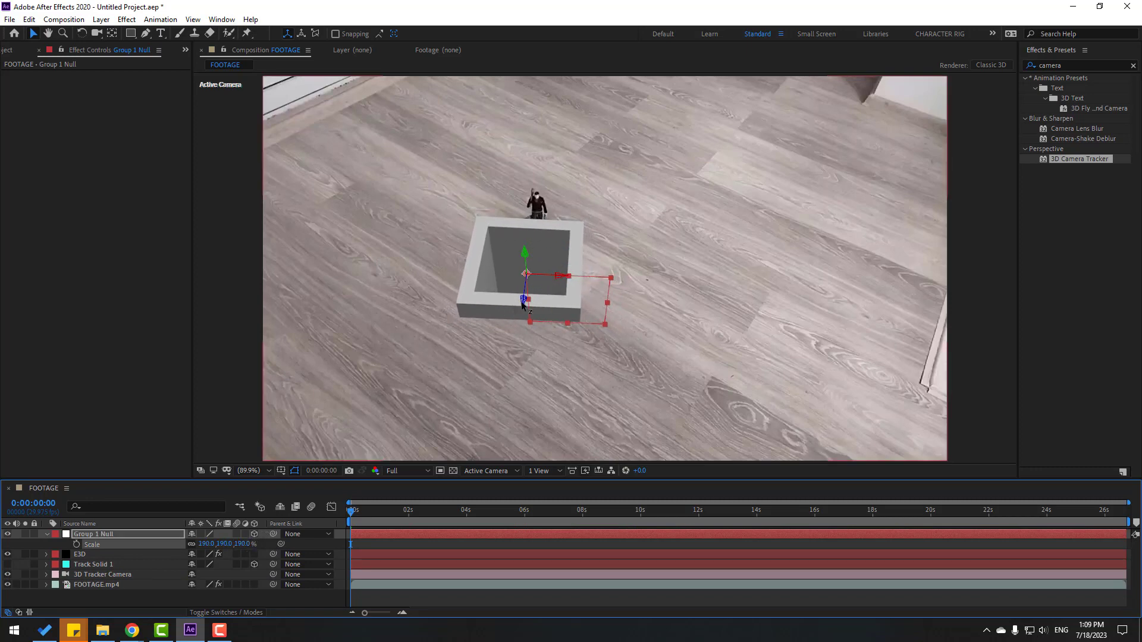
left_click_drag(523, 305, 536, 271)
left_click_drag(557, 234, 559, 228)
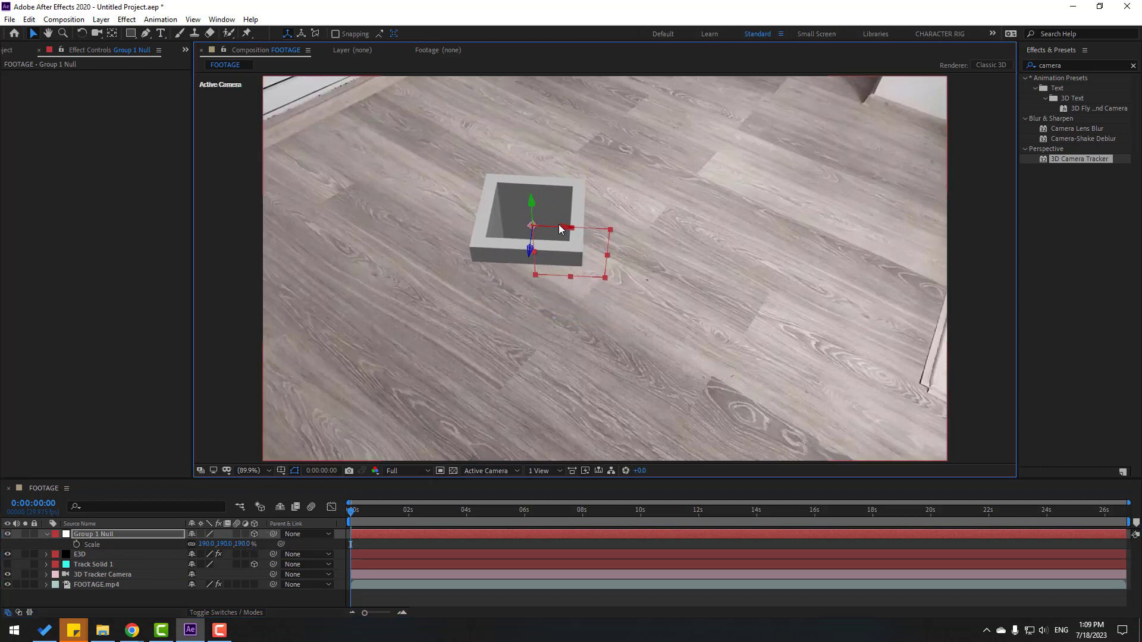
key("p")
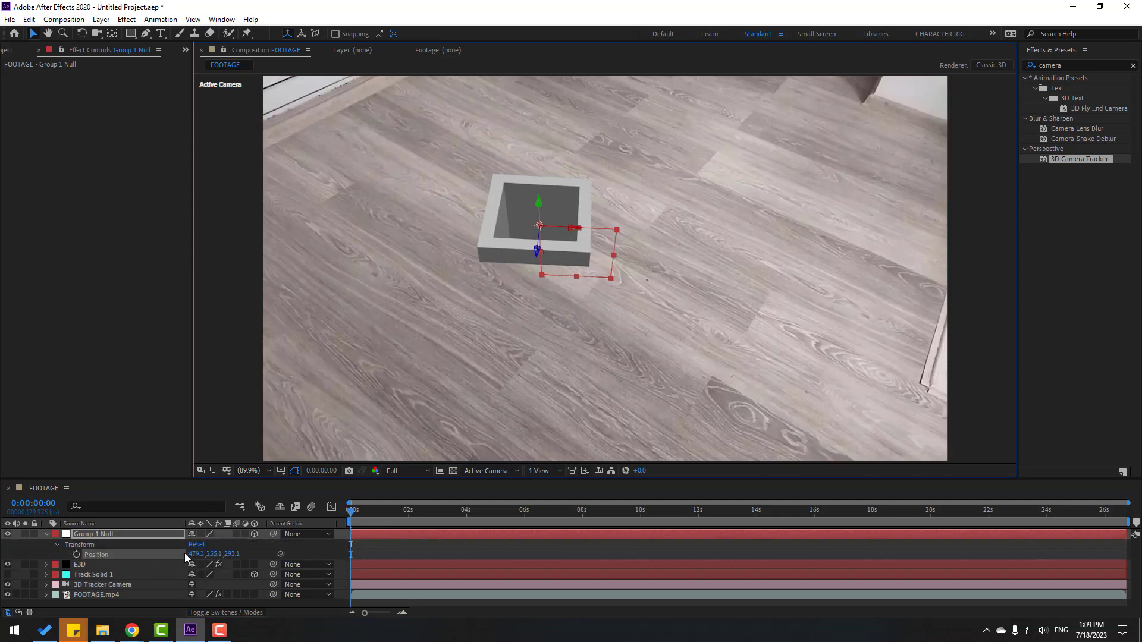
left_click_drag(199, 556, 204, 555)
key("ctrl+z")
Step: Set the scale of Group 1 Null to 228% and play back the composition to check the tracking
key("s")
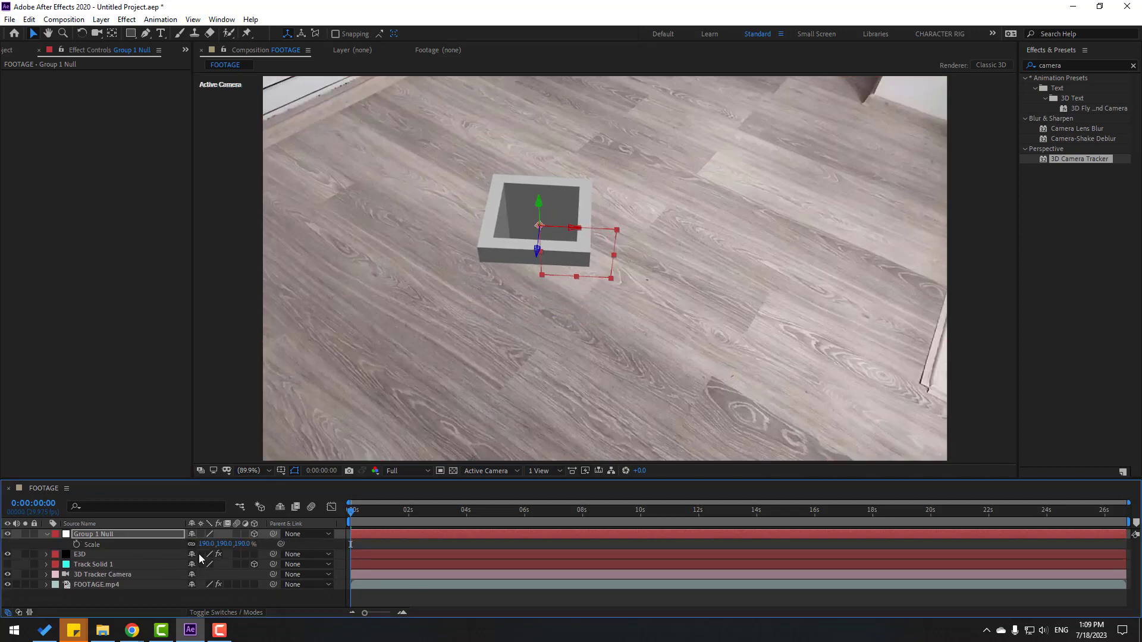
left_click_drag(361, 520, 293, 541)
key("space")
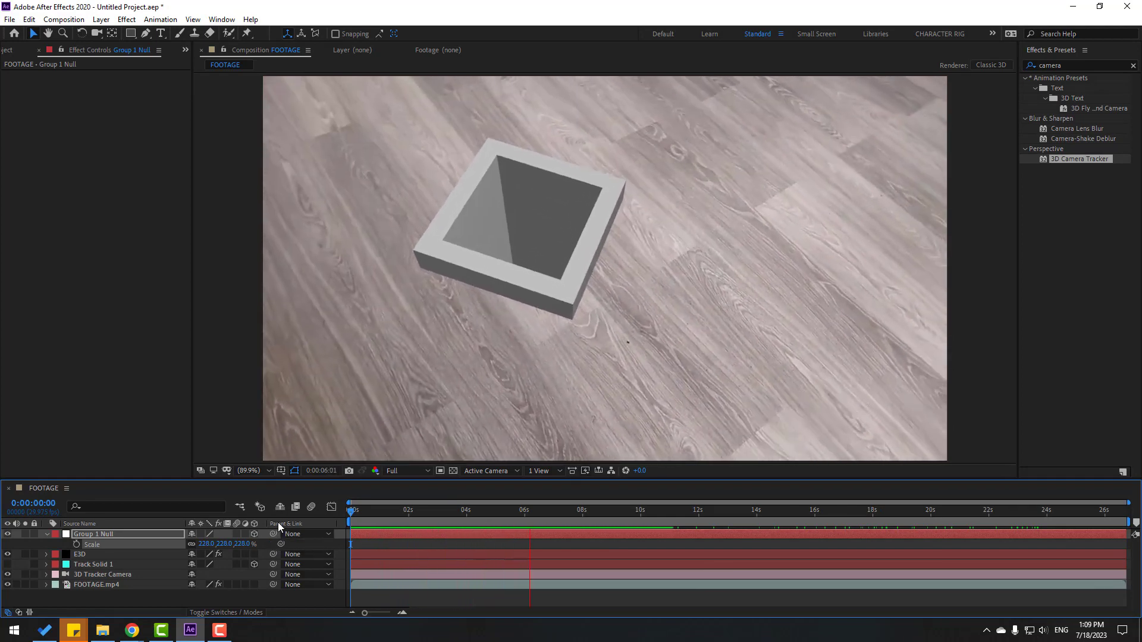
key("space")
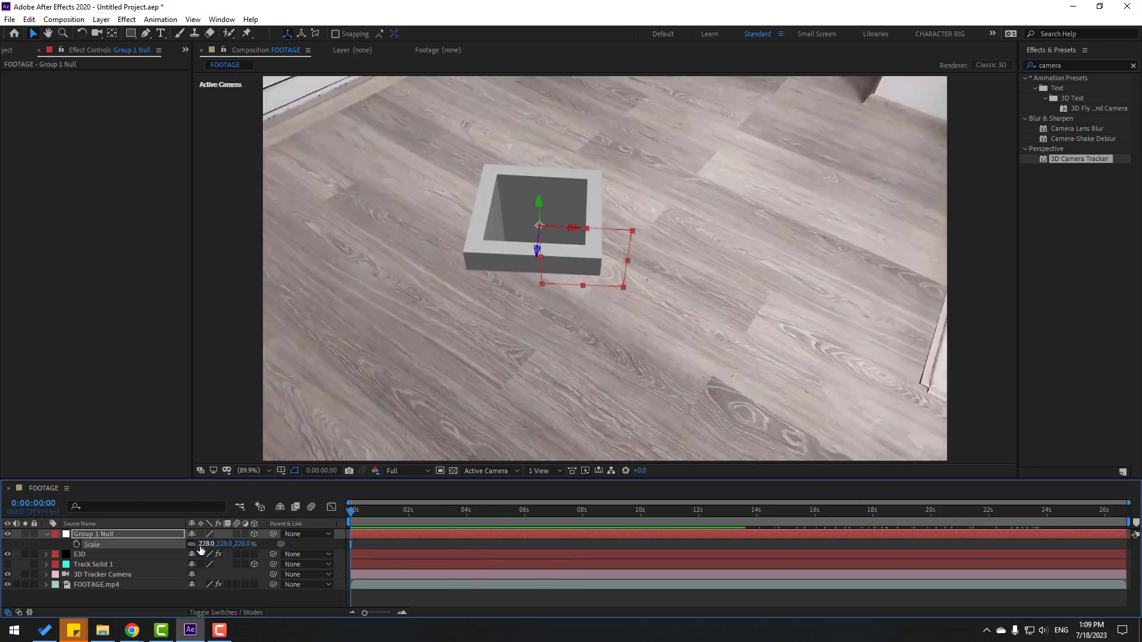
Step: Enable ambient occlusion in the Element render settings of the E3D layer
left_click(74, 555)
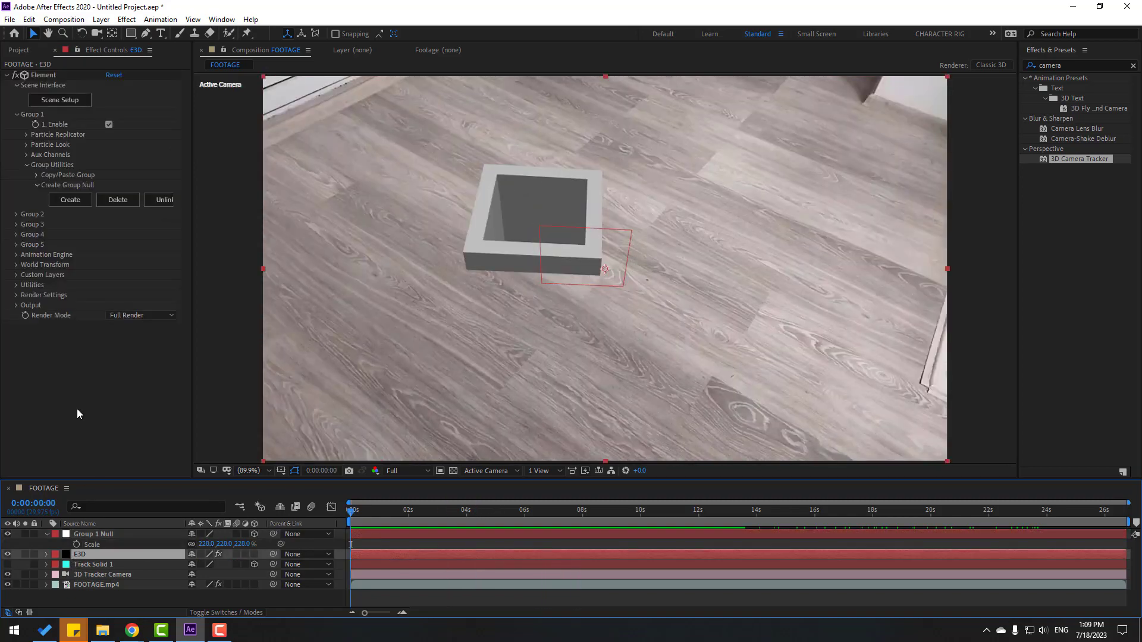
left_click(17, 296)
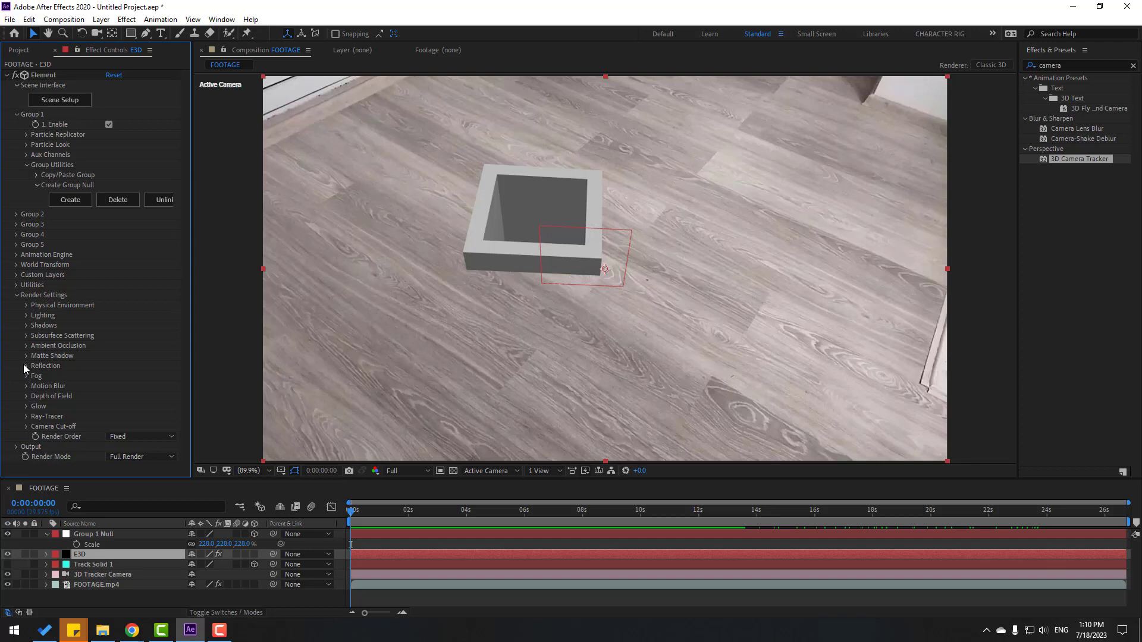
left_click(27, 346)
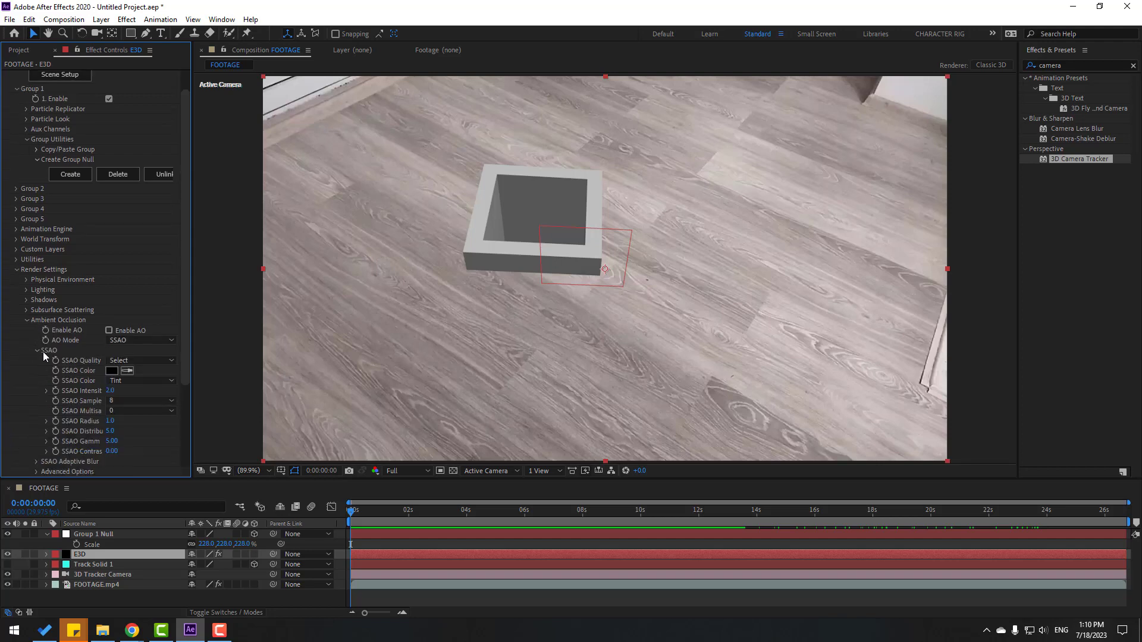
left_click(109, 331)
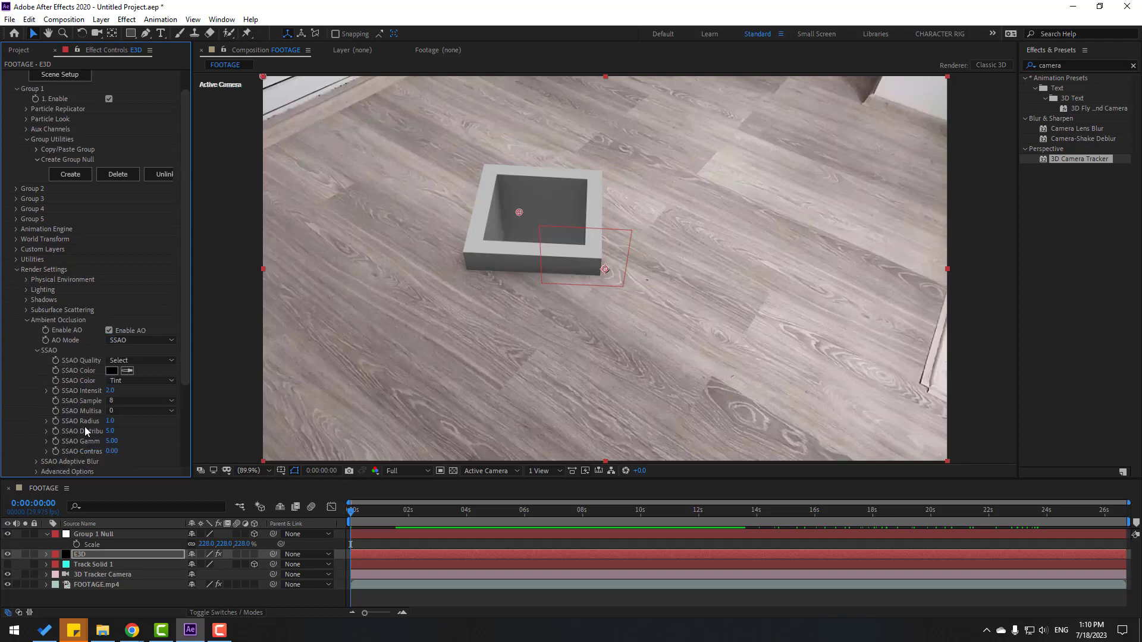
Step: Set the SSAO intensity to 10, gamma to 4.50 and contrast to -0.49
type("10")
key("Return")
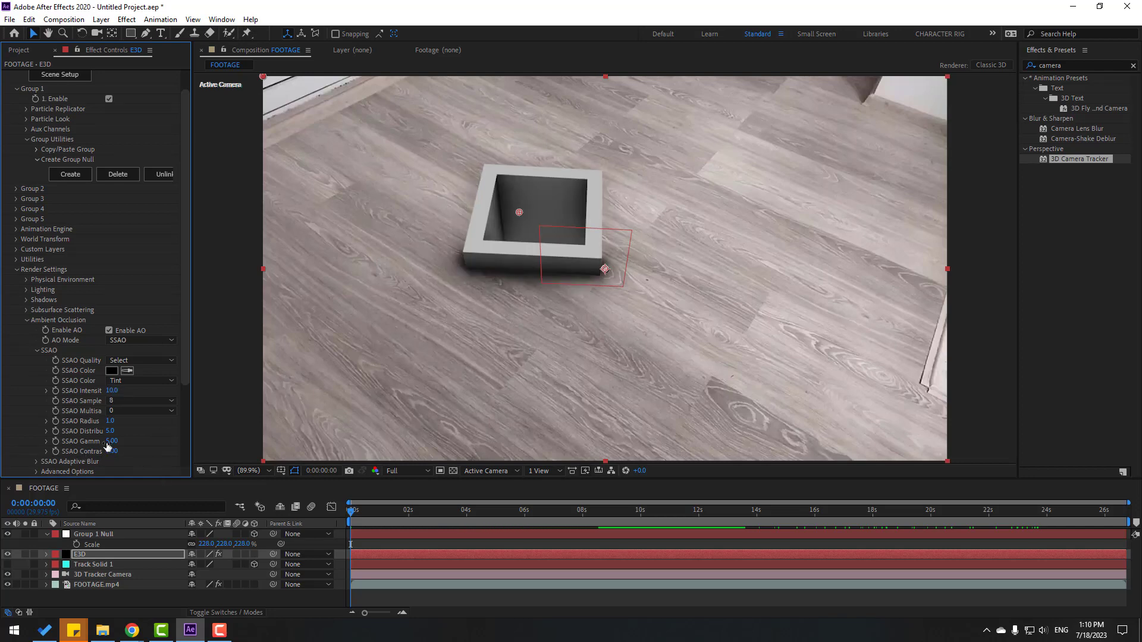
left_click_drag(109, 441, 101, 452)
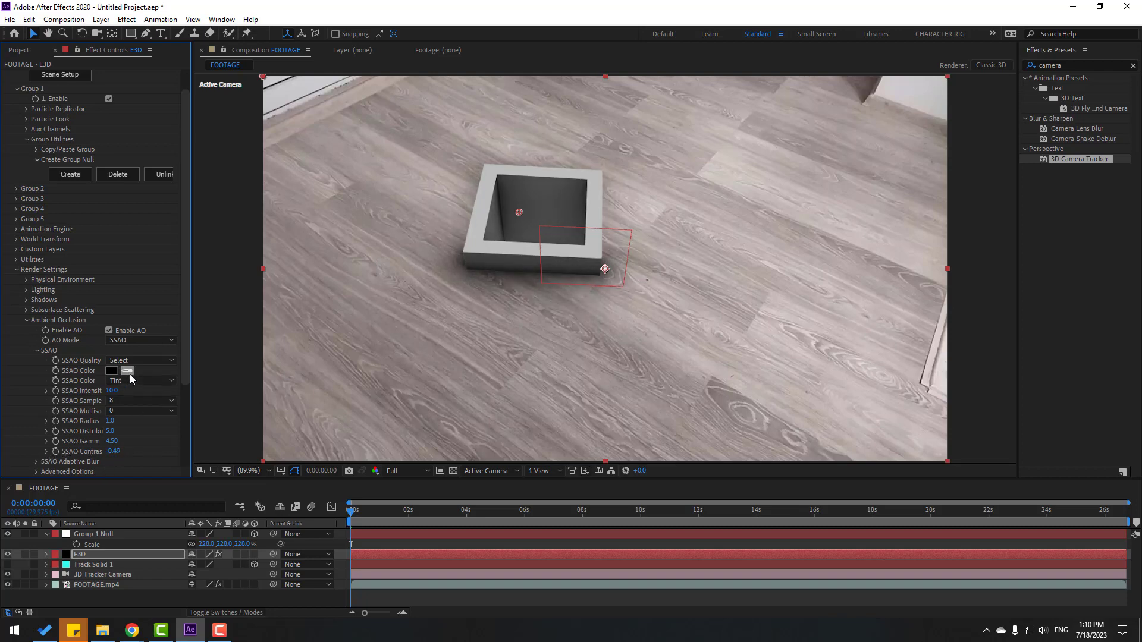
Step: Sample the SSAO color from the wooden floor and darken it to about 605B59
left_click(425, 277)
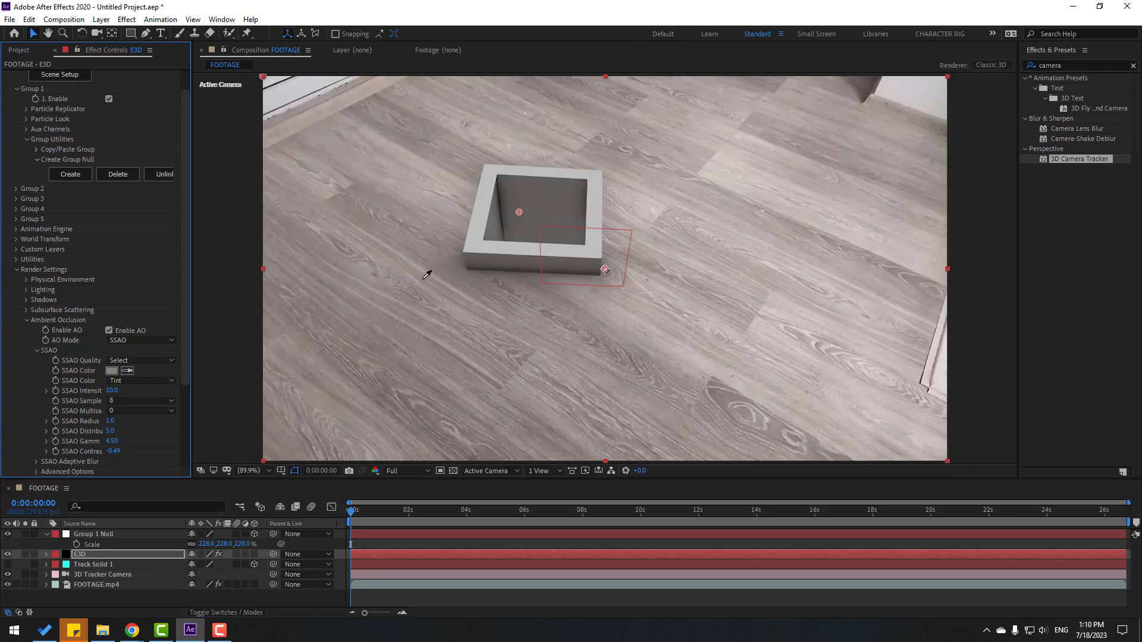
left_click(112, 371)
left_click_drag(446, 521, 443, 546)
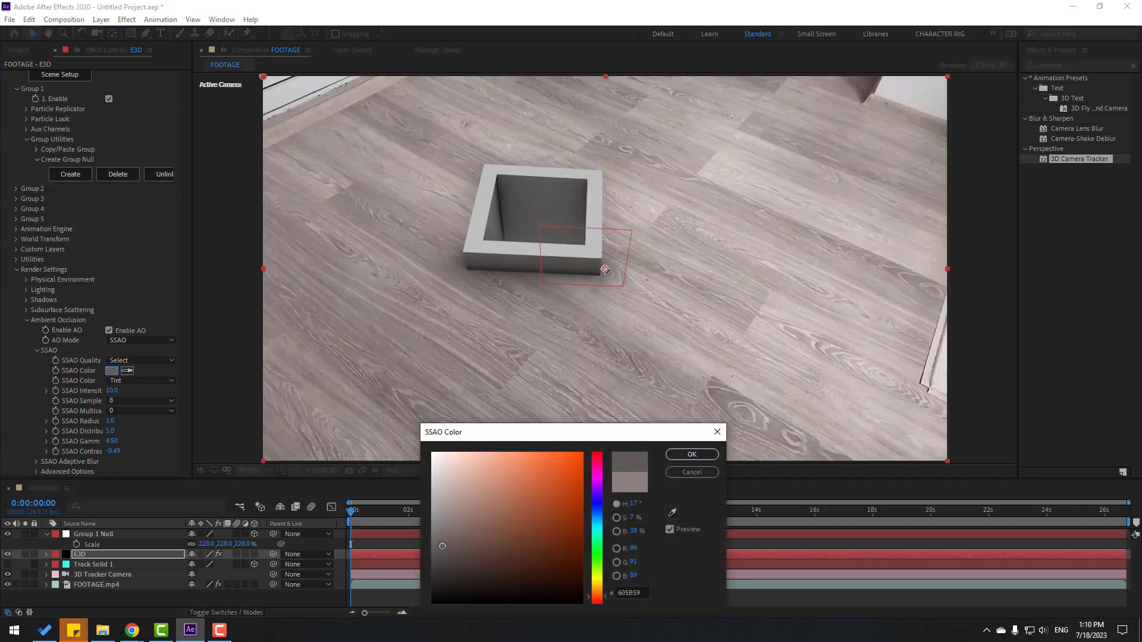
left_click(691, 455)
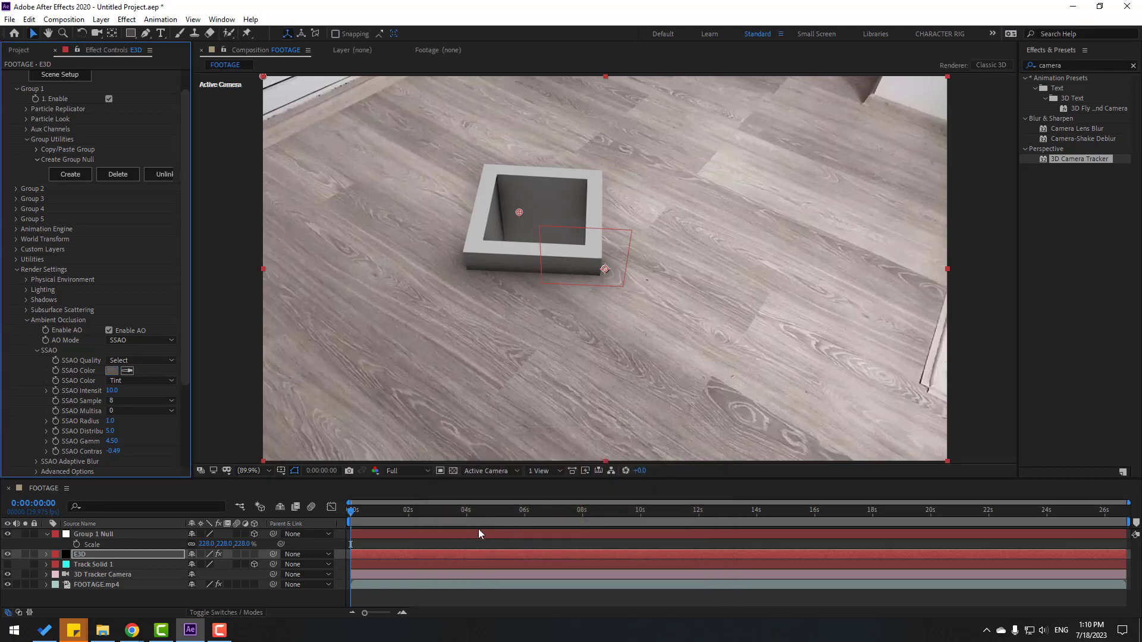
Step: Play back the opening seconds of the composition to review the ambient occlusion shading
left_click(374, 528)
key("space")
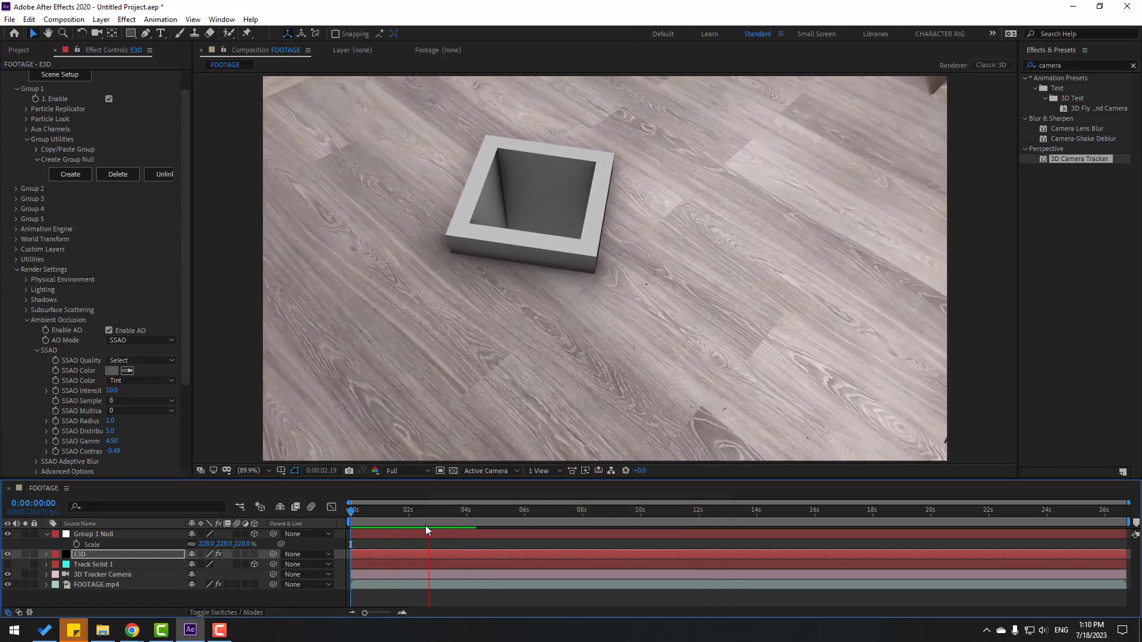
key("space")
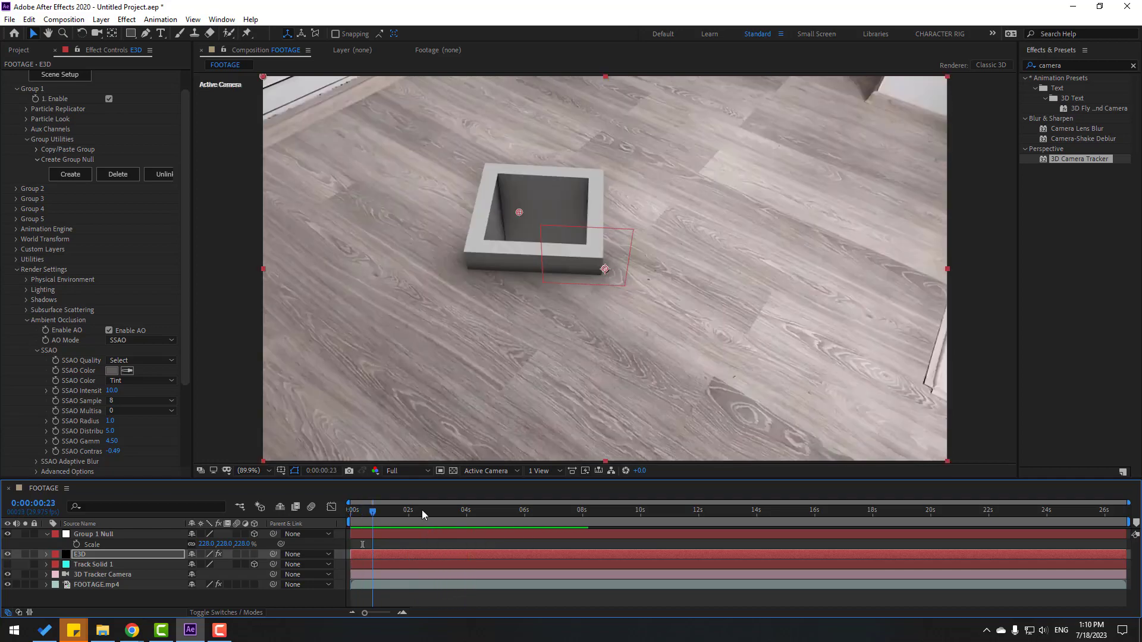
Step: Start the work area at 0:00:04:23, trim the composition to it, and preview the result
left_click_drag(422, 509, 489, 515)
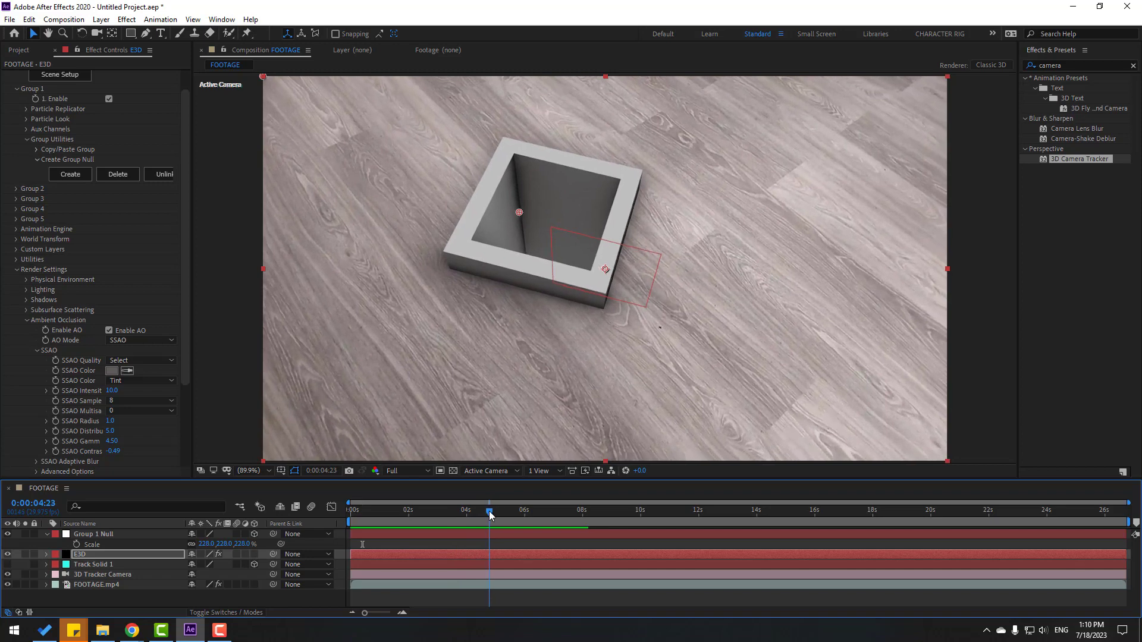
left_click_drag(356, 522, 486, 522)
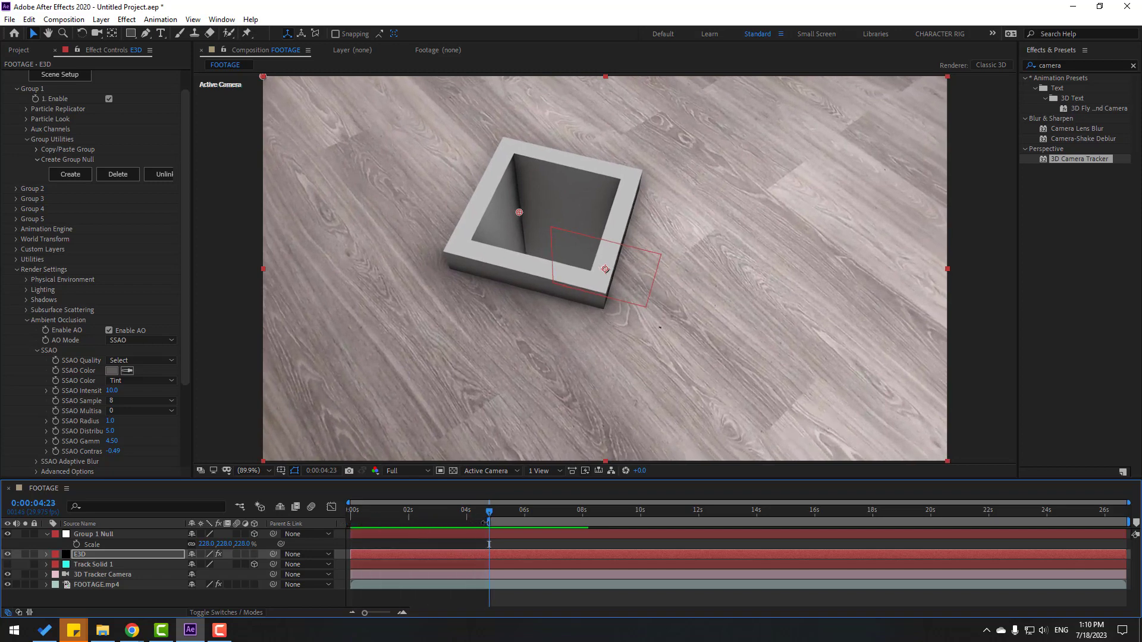
right_click(518, 522)
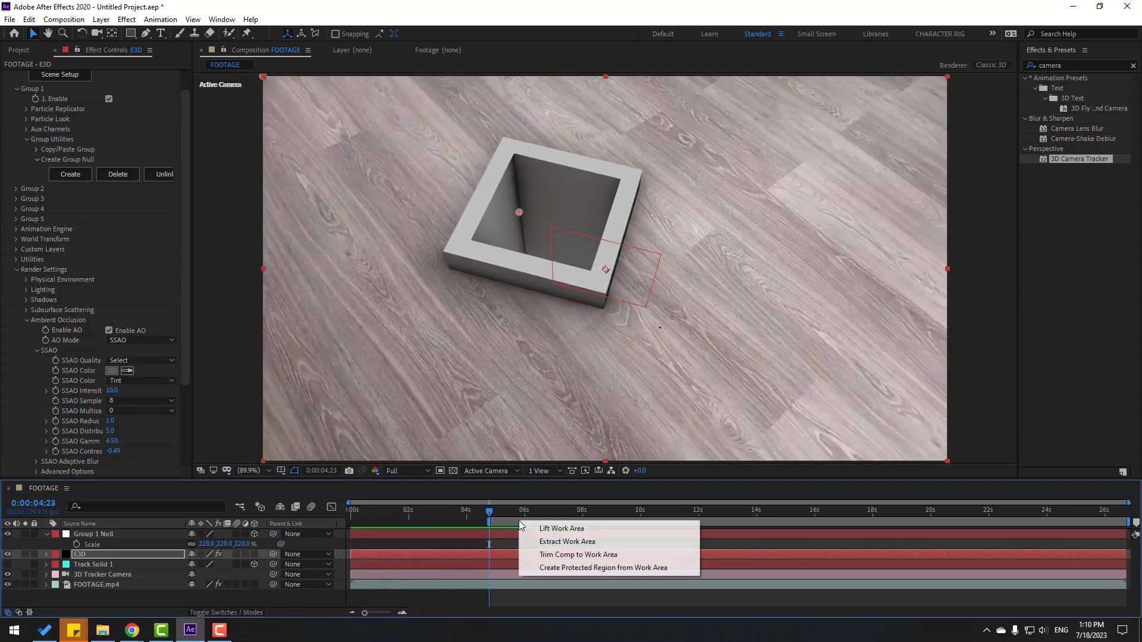
left_click(562, 555)
key("space")
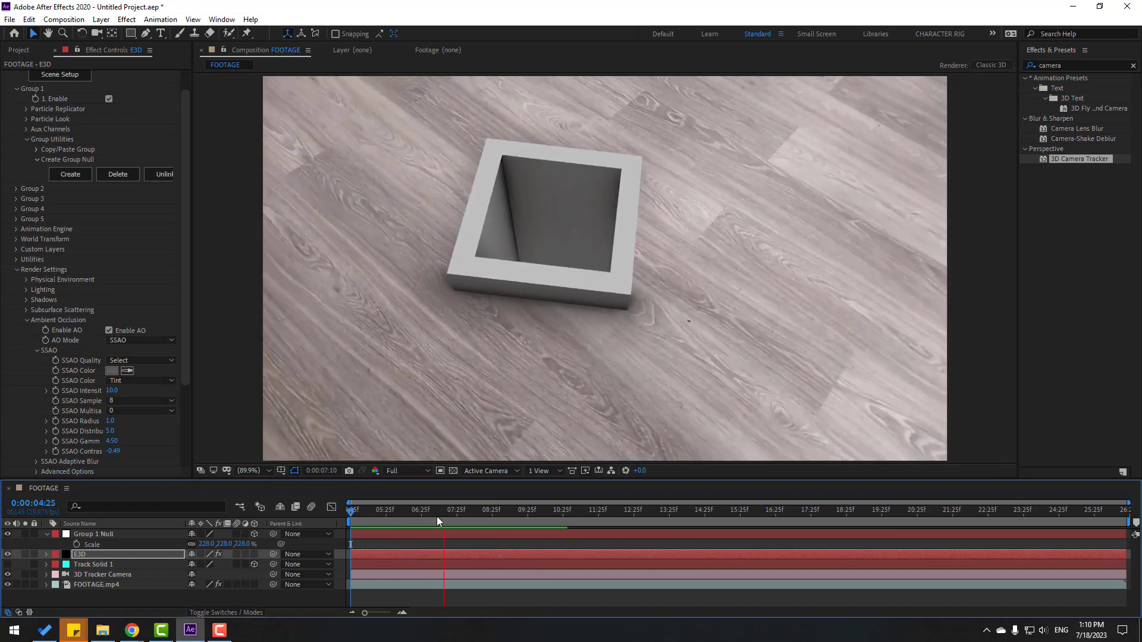
key("space")
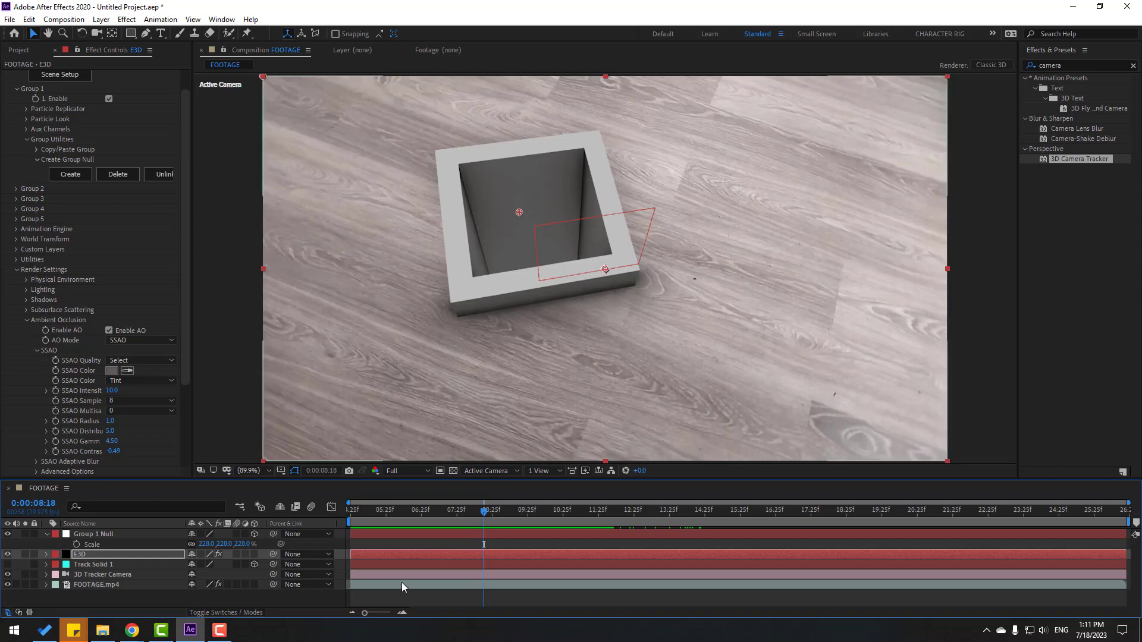
Step: Look up the Warp Stabilizer effect for the FOOTAGE.mp4 layer by searching the effects for "warp", and clear the search
left_click(107, 586)
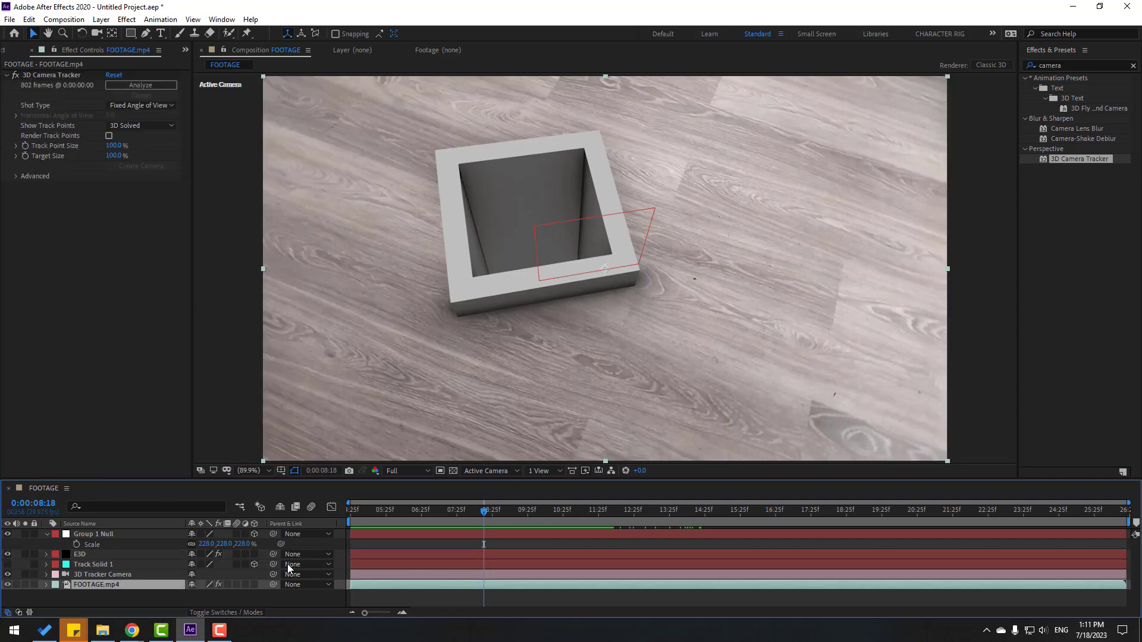
left_click(1072, 67)
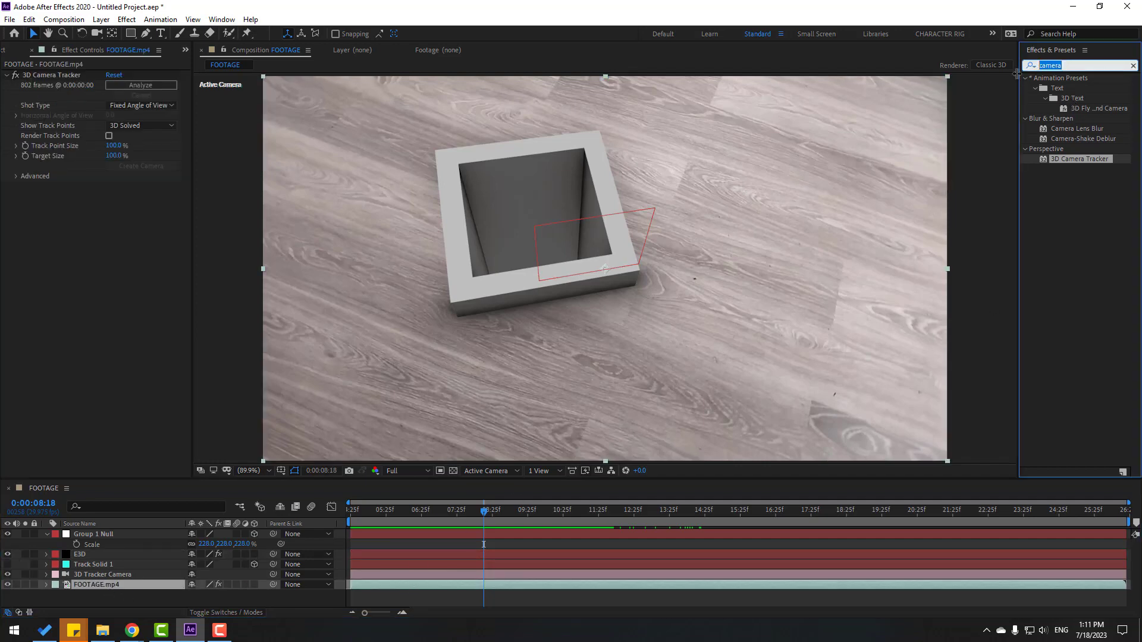
type("warp")
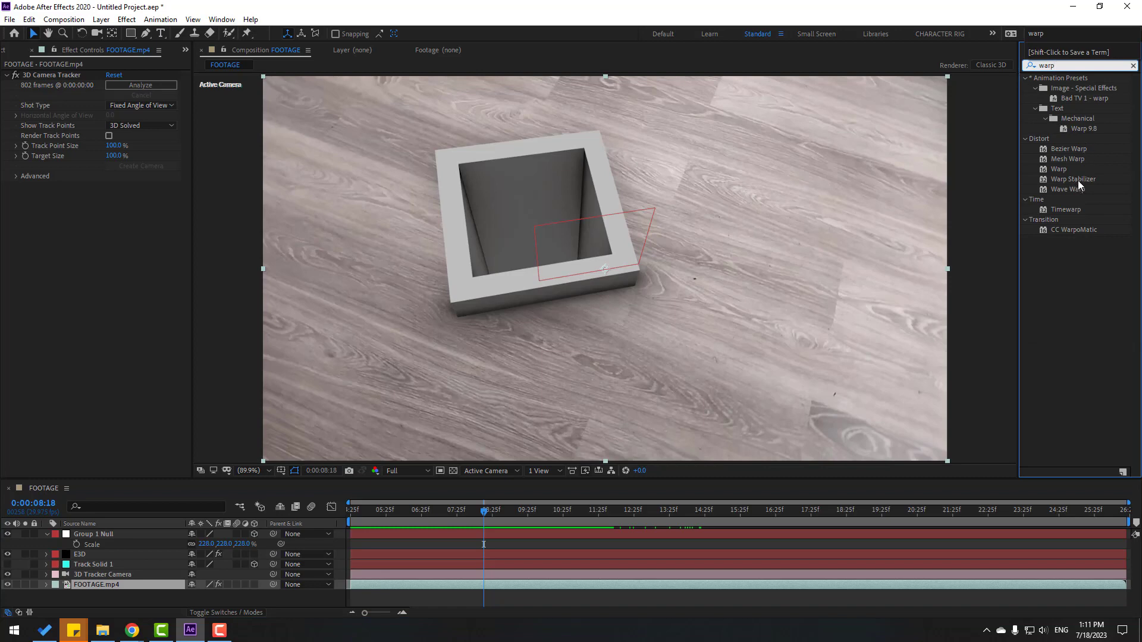
left_click(1047, 181)
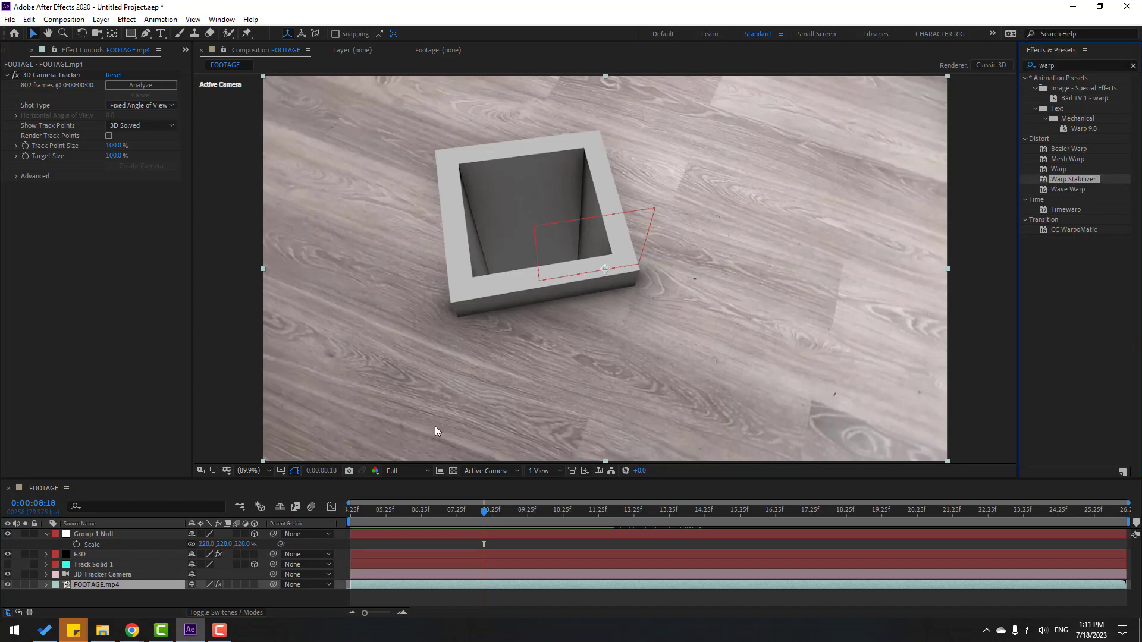
left_click(1133, 66)
left_click(99, 600)
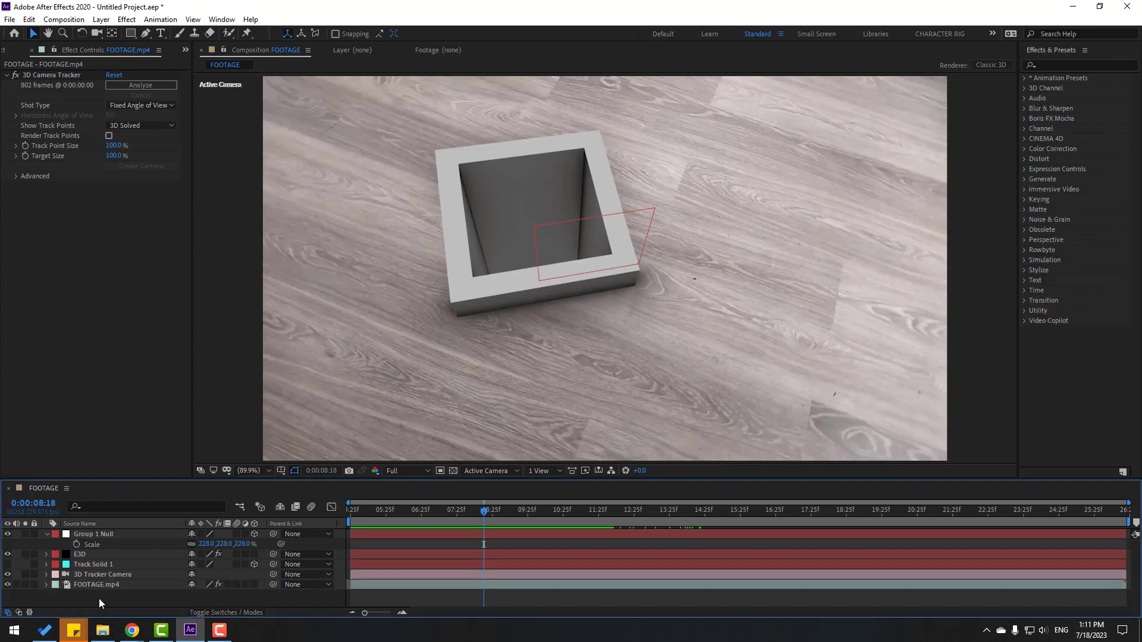
Step: Open the Element scene setup of the E3D layer and apply a material from the Wood presets to the deep model
left_click(455, 517)
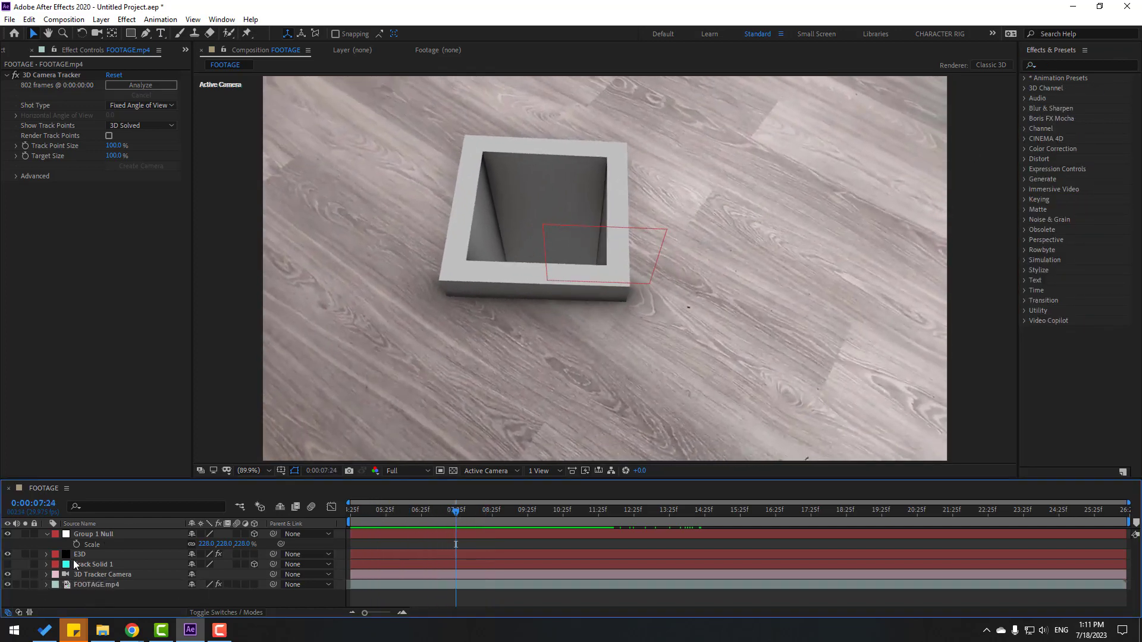
left_click(88, 558)
left_click(57, 101)
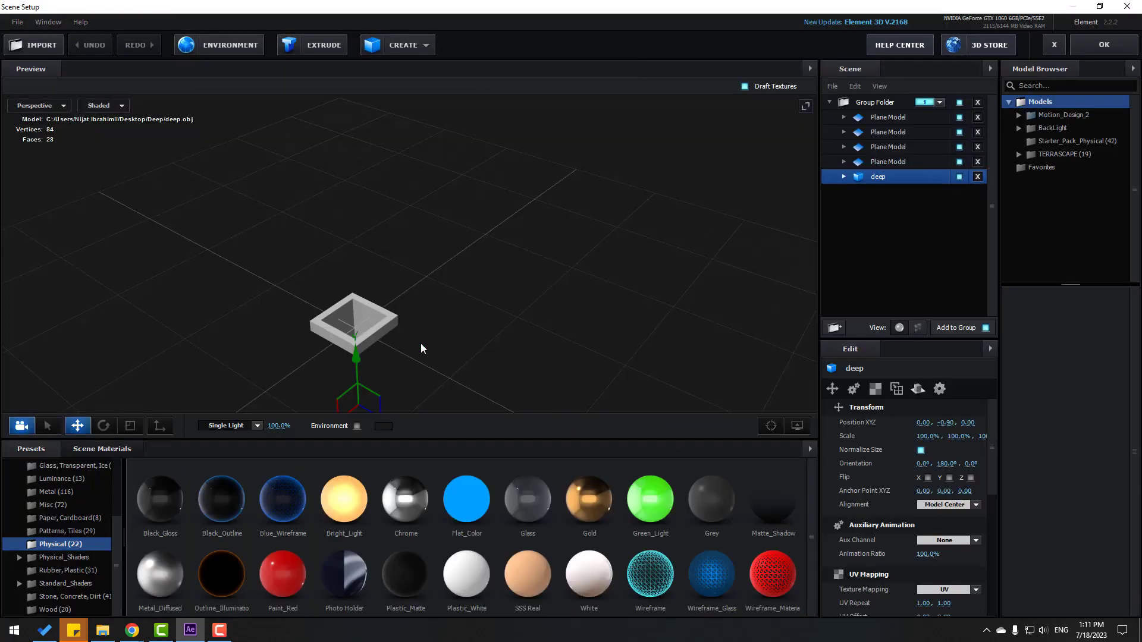
left_click_drag(420, 348, 465, 284)
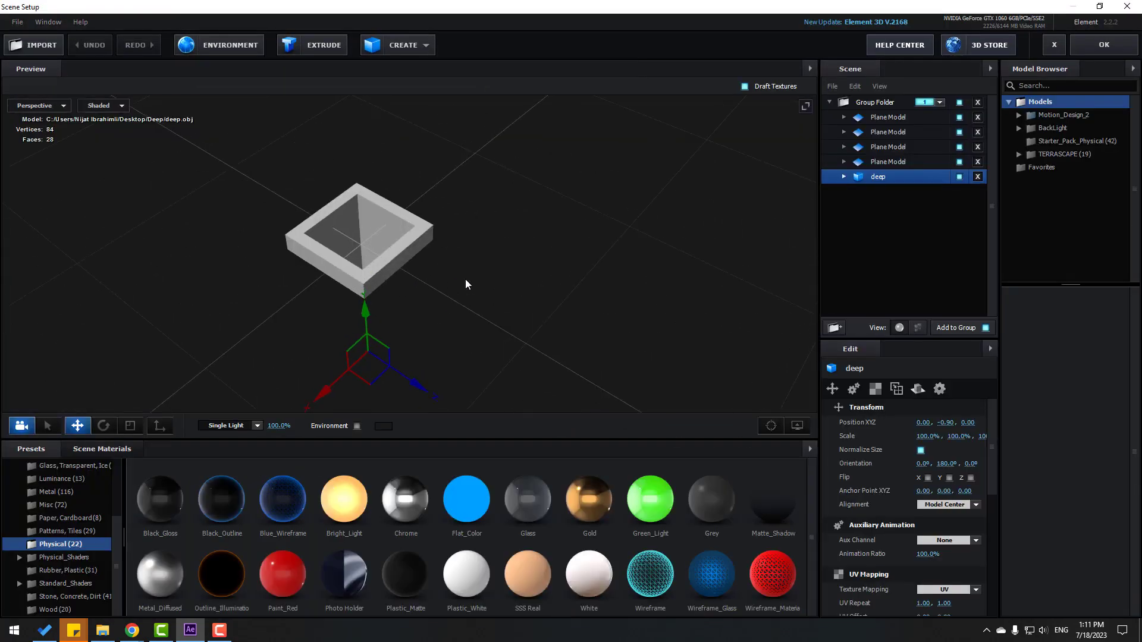
left_click(57, 609)
left_click_drag(258, 553, 297, 273)
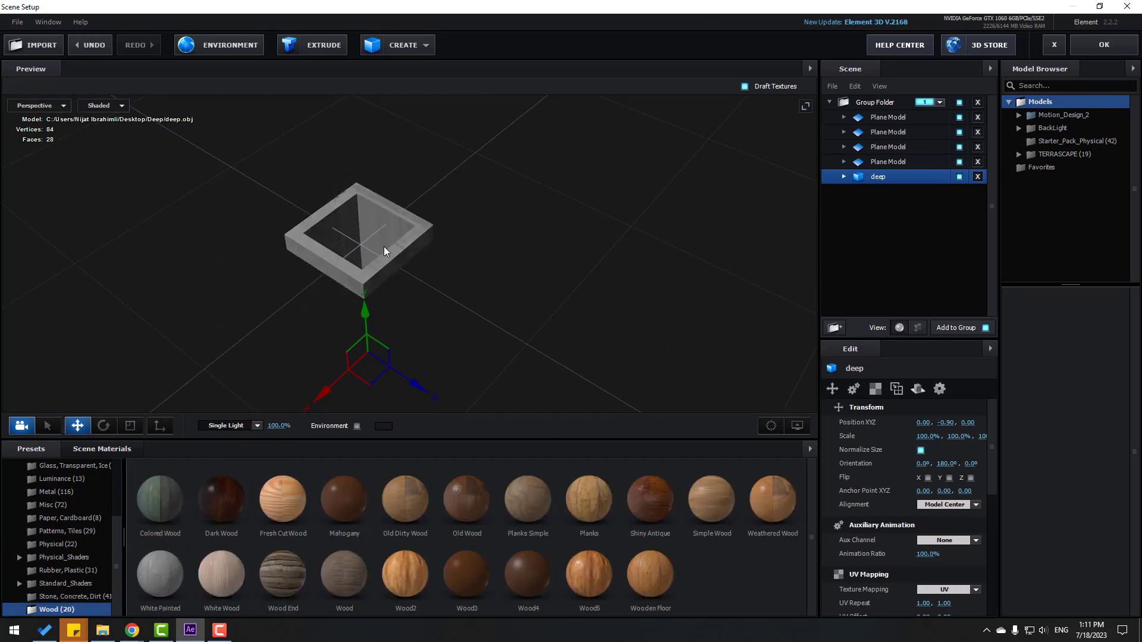
Step: Enable Show AO in the view options of the scene preview
left_click_drag(382, 250, 407, 277)
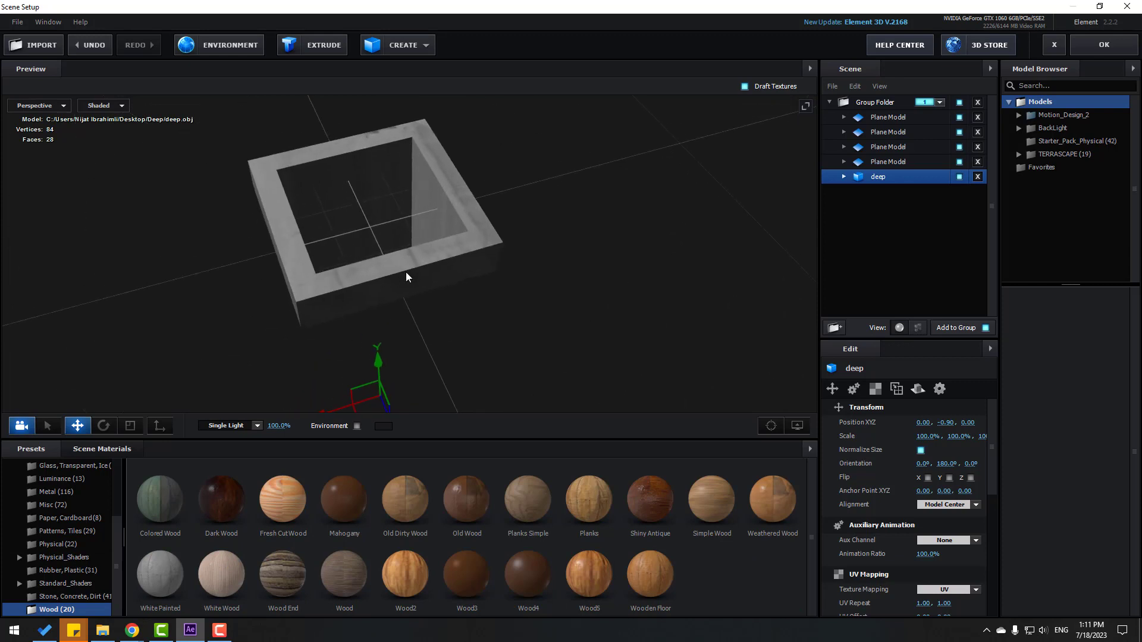
left_click(797, 426)
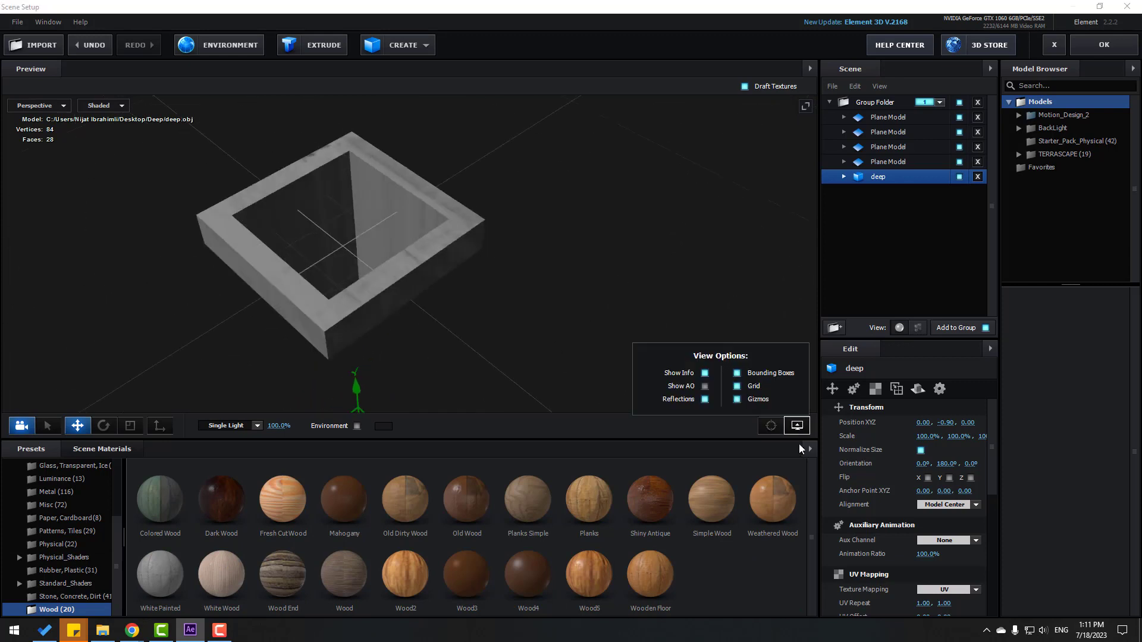
left_click(705, 387)
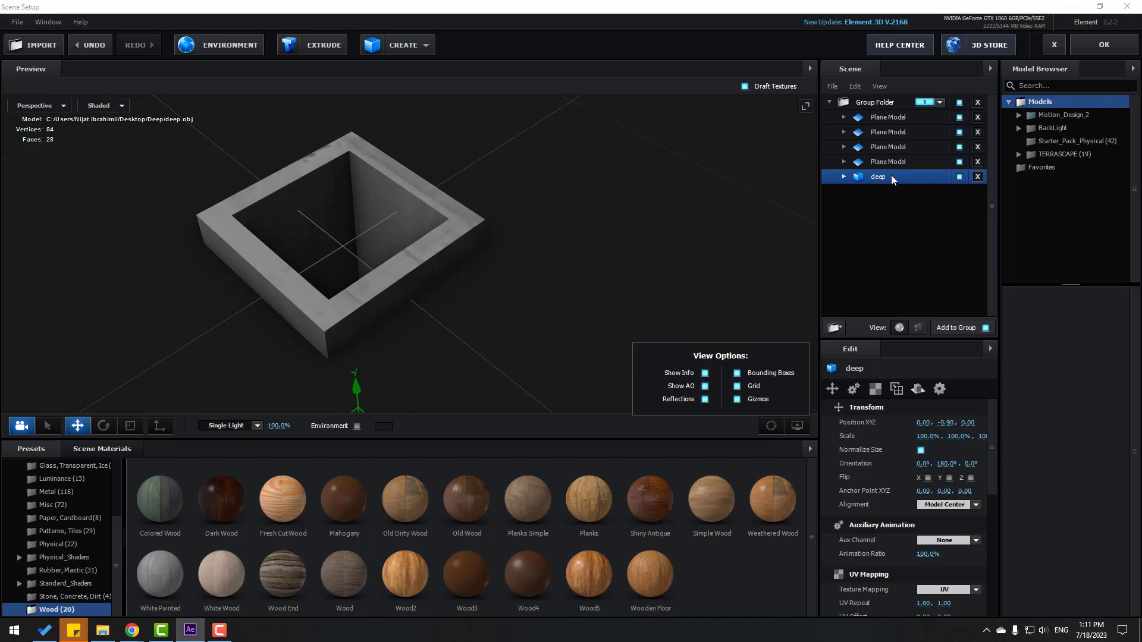
Step: Try Box and Box Repeat (Preserve Aspect) texture mapping on the deep model
left_click(877, 395)
left_click(931, 424)
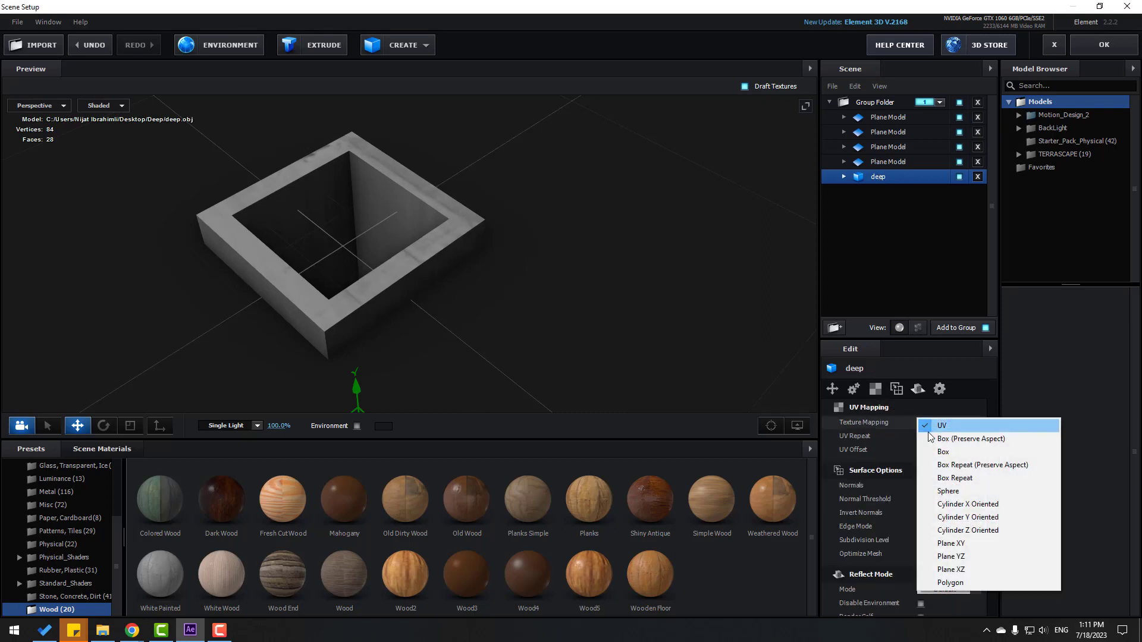
left_click(943, 451)
left_click_drag(345, 297, 519, 303)
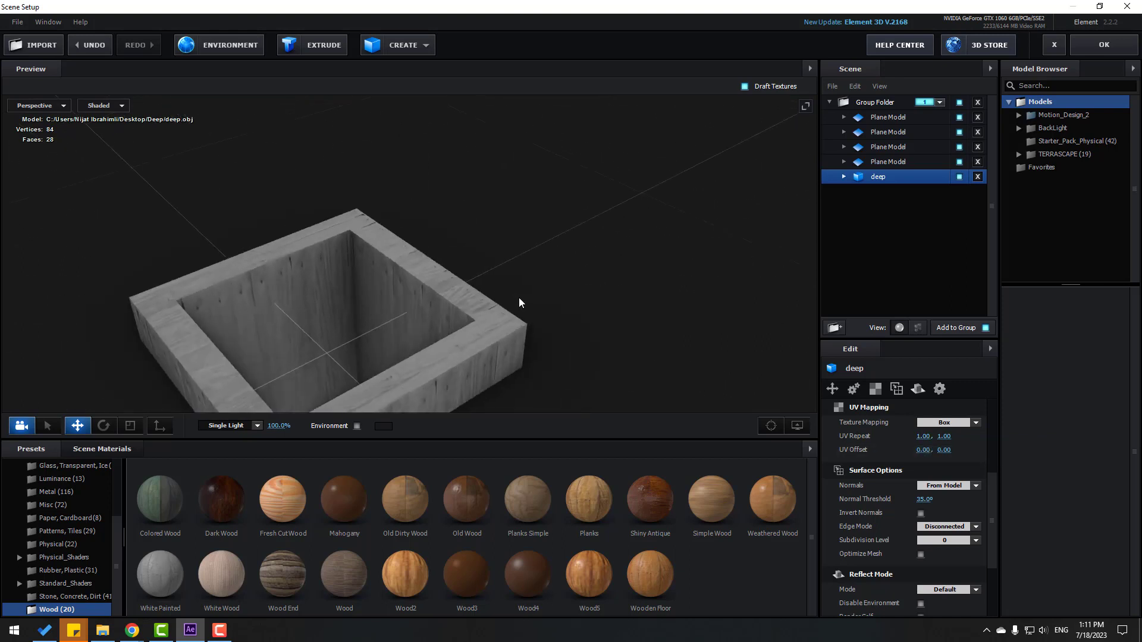
left_click(965, 424)
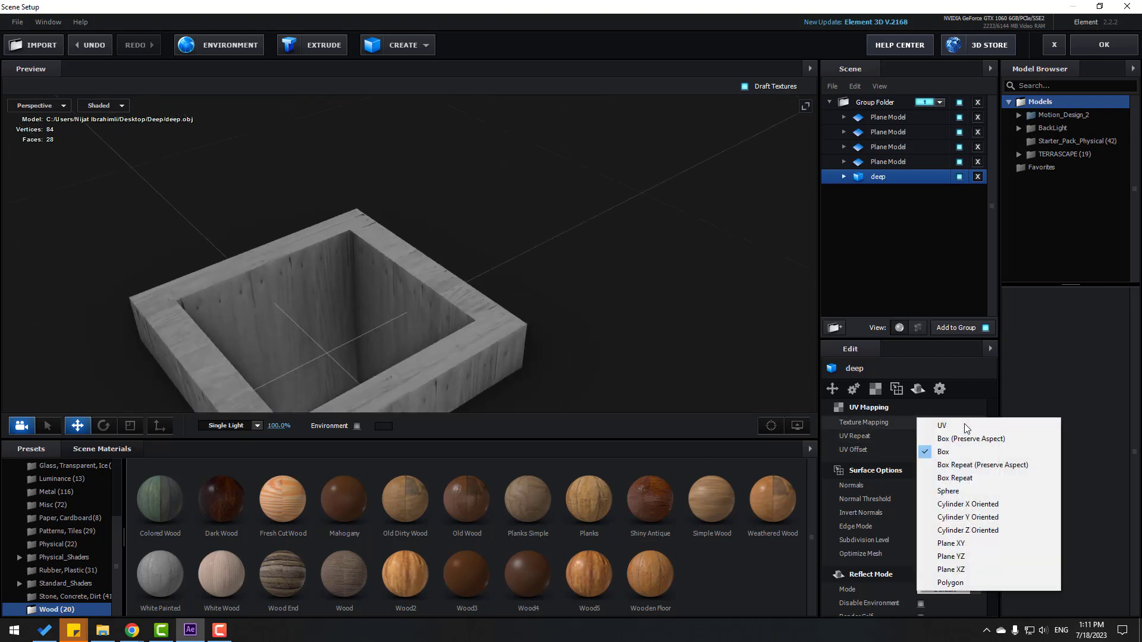
left_click(956, 466)
left_click_drag(575, 398, 714, 405)
Step: Set the deep model's texture mapping to Box Repeat
left_click(932, 424)
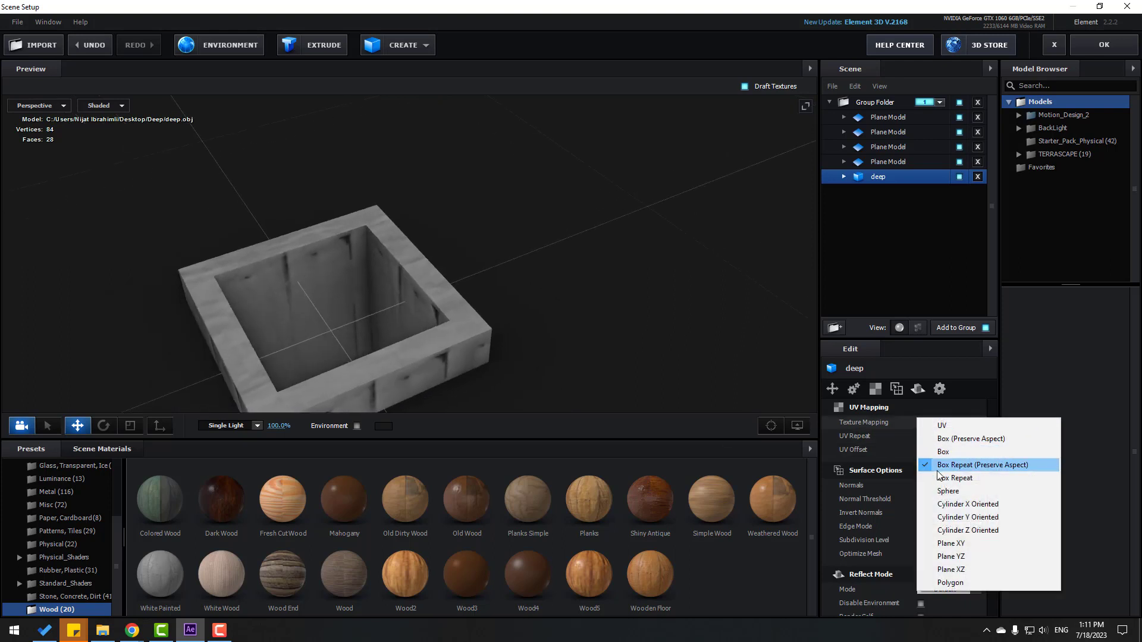
left_click(955, 480)
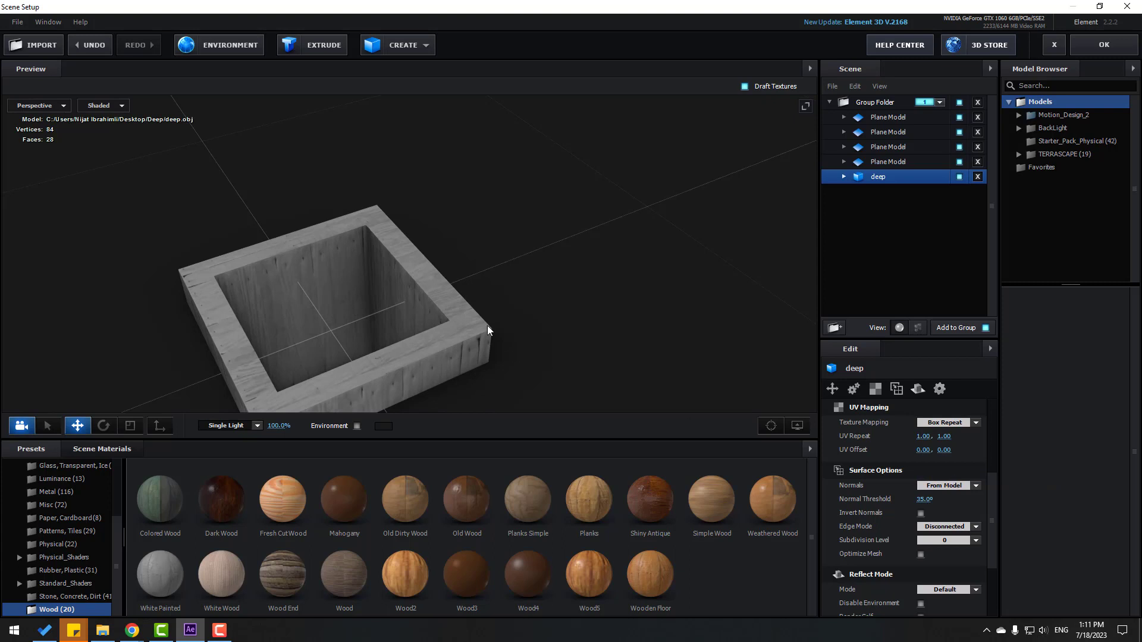
left_click_drag(487, 326, 95, 530)
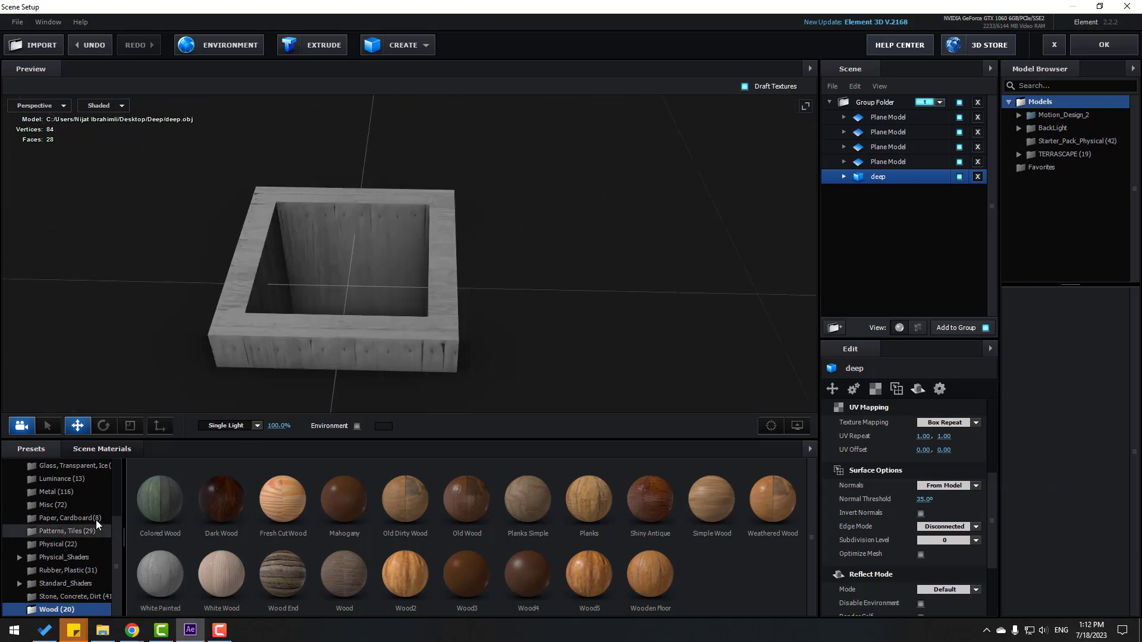
Step: Show the environment in the preview, apply the BackLight_4K_17 environment preset, and accept the scene setup
left_click(357, 426)
scroll(65, 535, "up", 5)
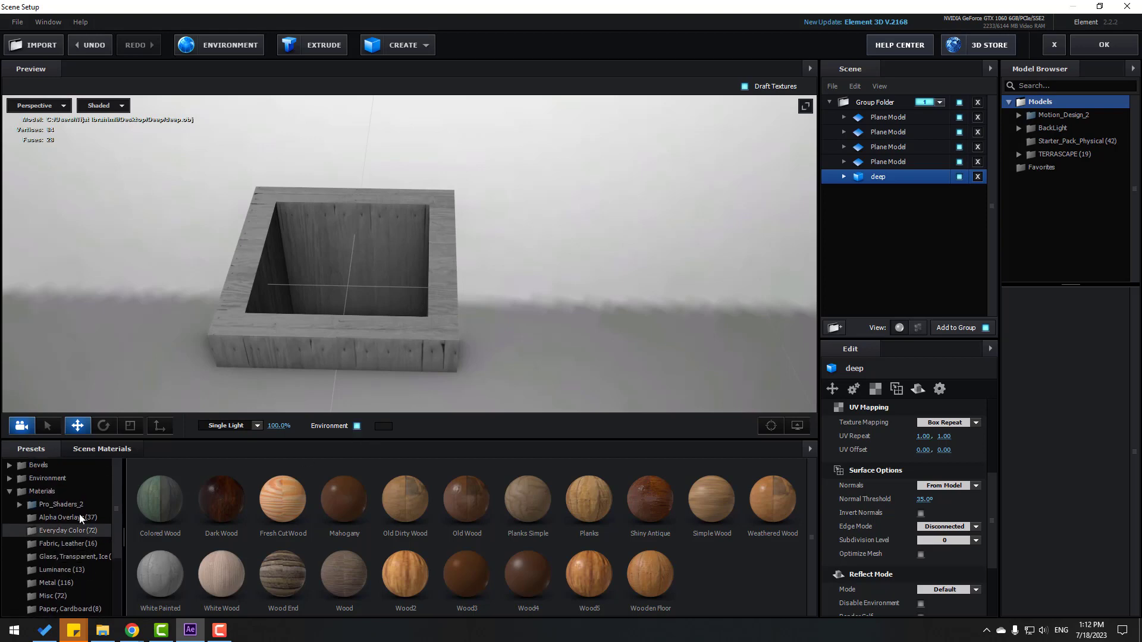
left_click(48, 479)
double_click(47, 479)
left_click(72, 491)
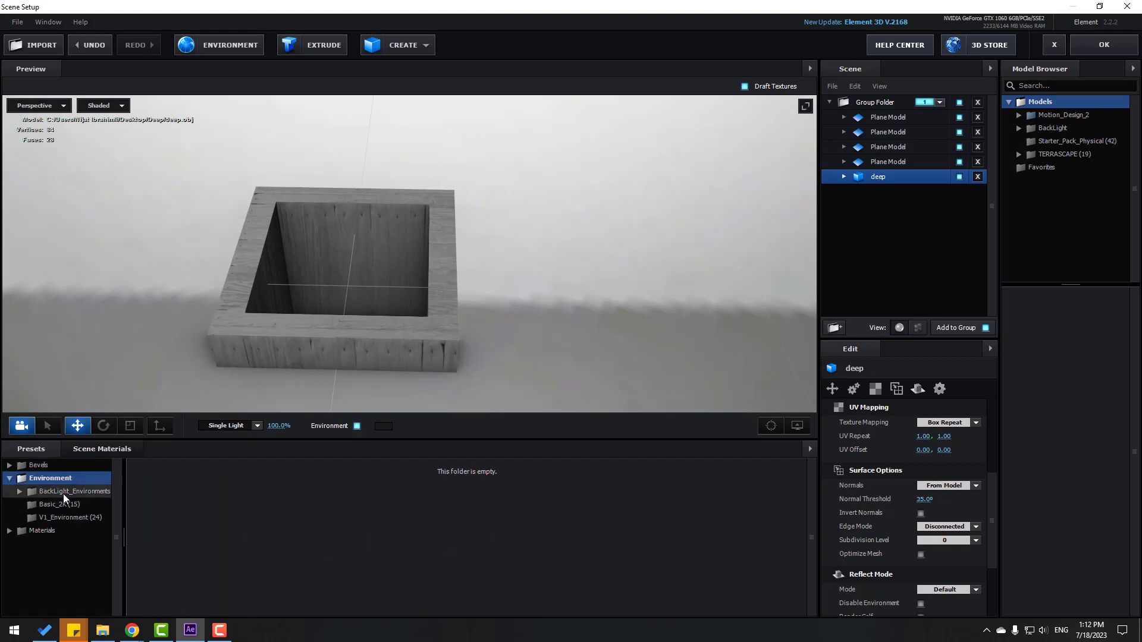
left_click(74, 518)
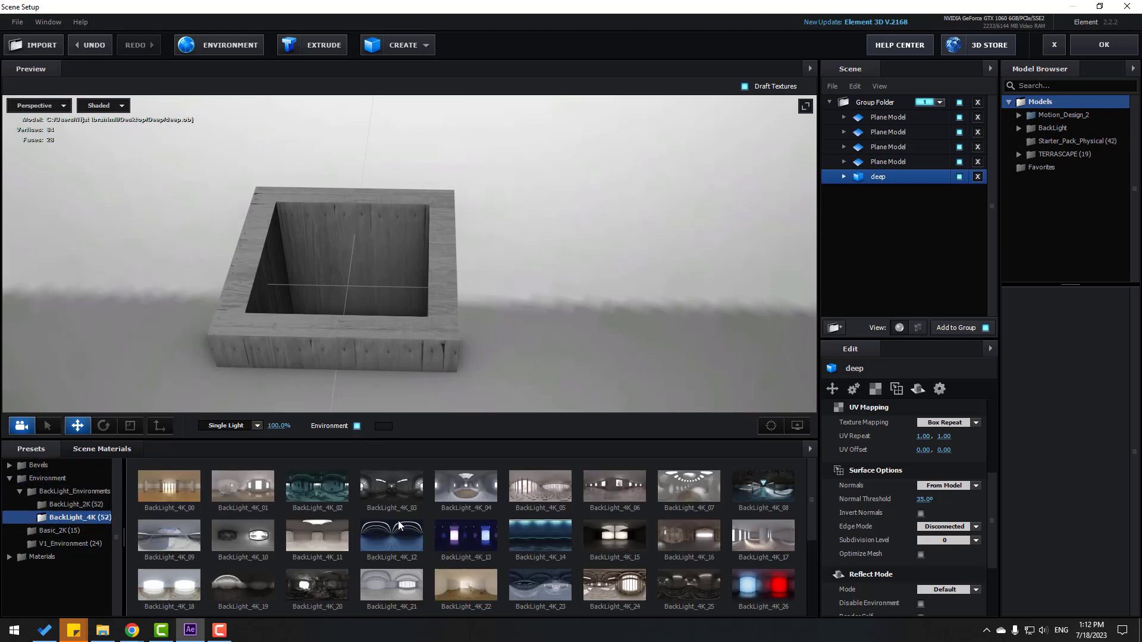
left_click(760, 541)
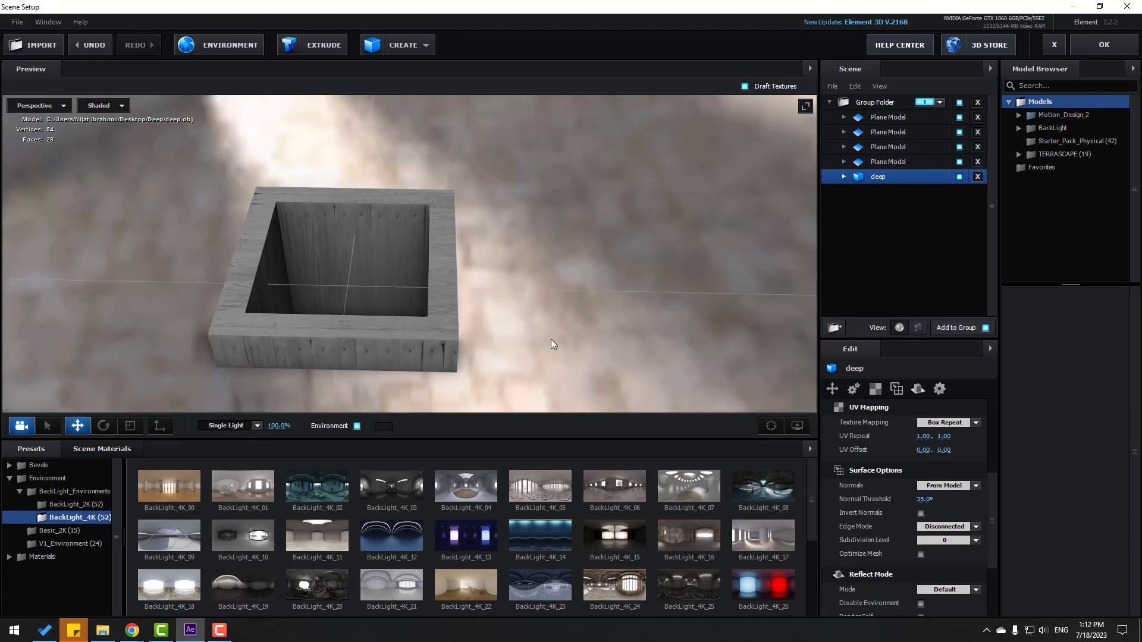
left_click_drag(551, 339, 500, 326)
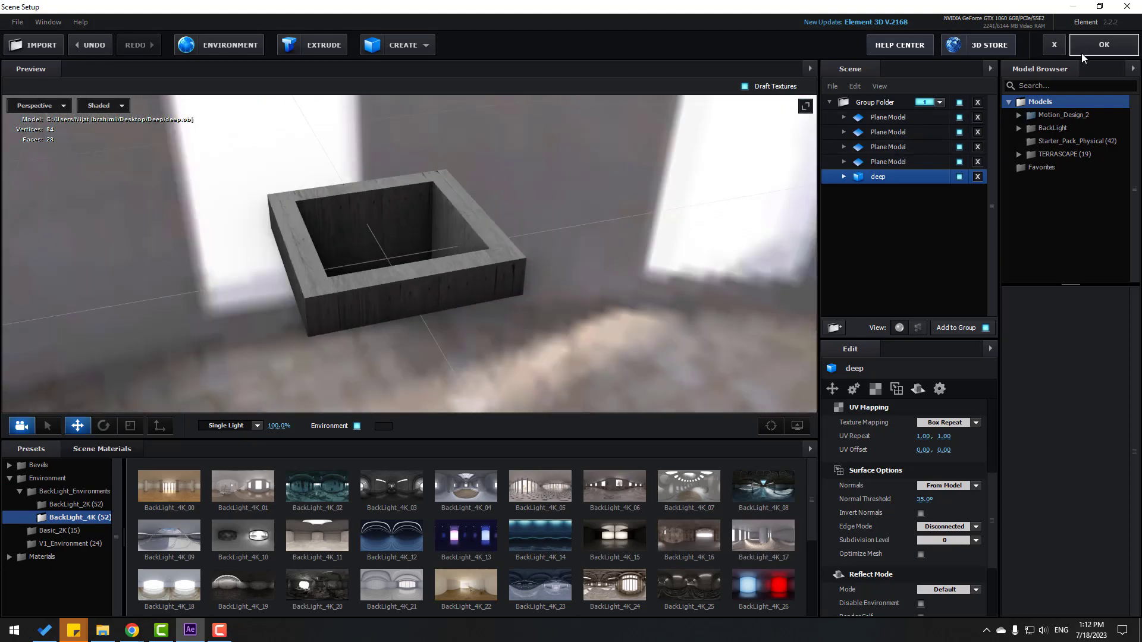
left_click(1083, 53)
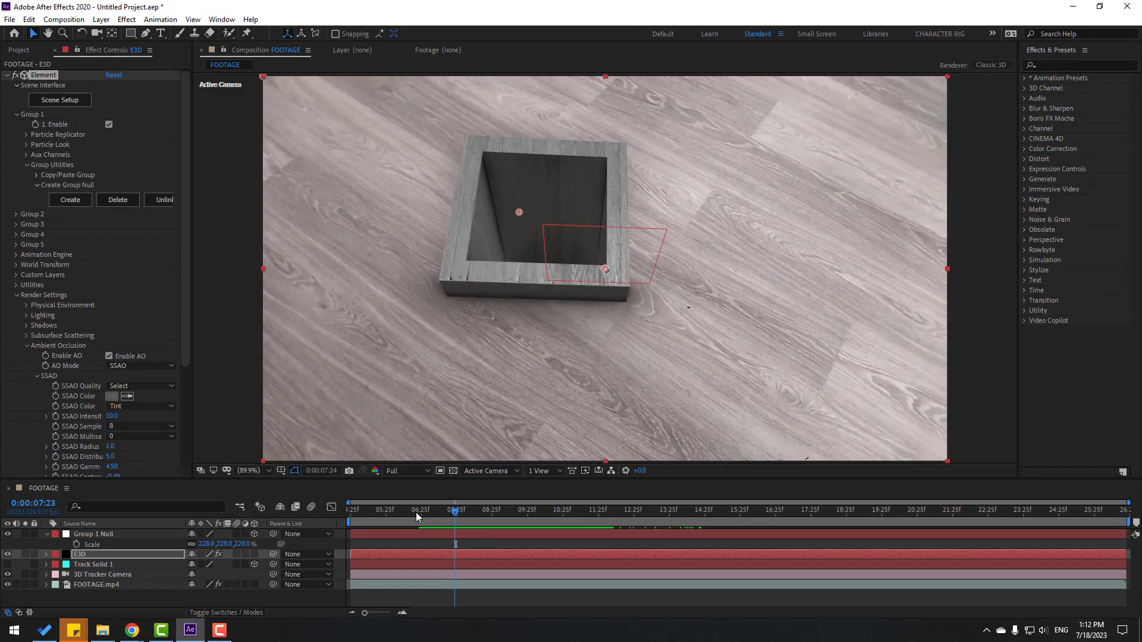
Step: Set the Physical Environment exposure to 2.49, gamma to 1.39 and lighting influence to 32% for the E3D layer
left_click_drag(416, 512, 554, 517)
left_click(27, 346)
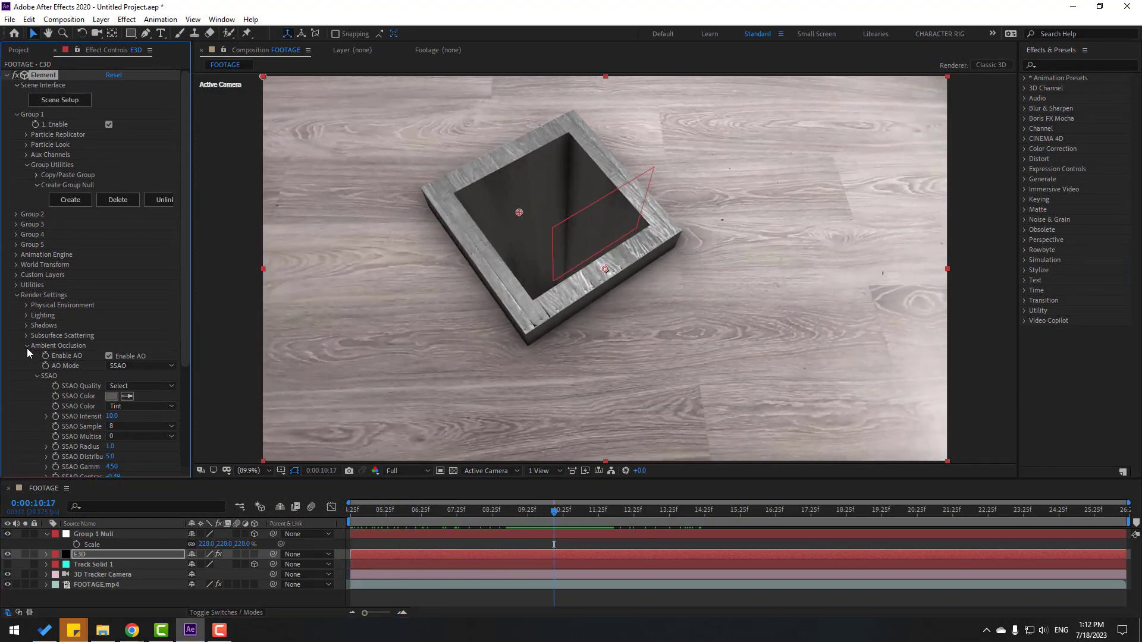
left_click(27, 305)
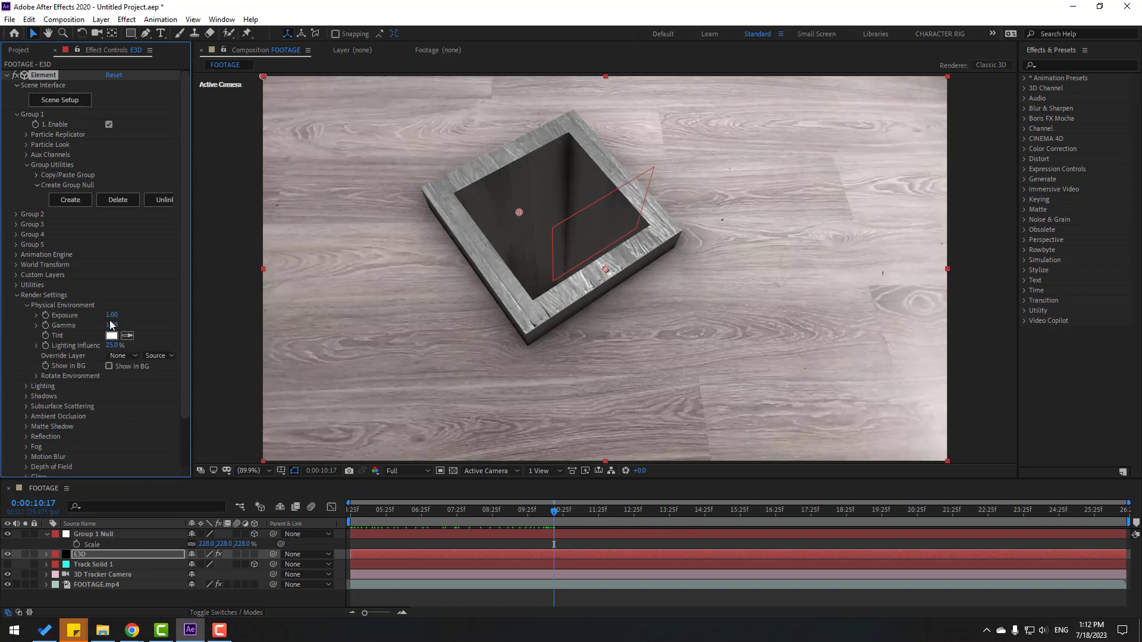
left_click_drag(104, 324, 185, 314)
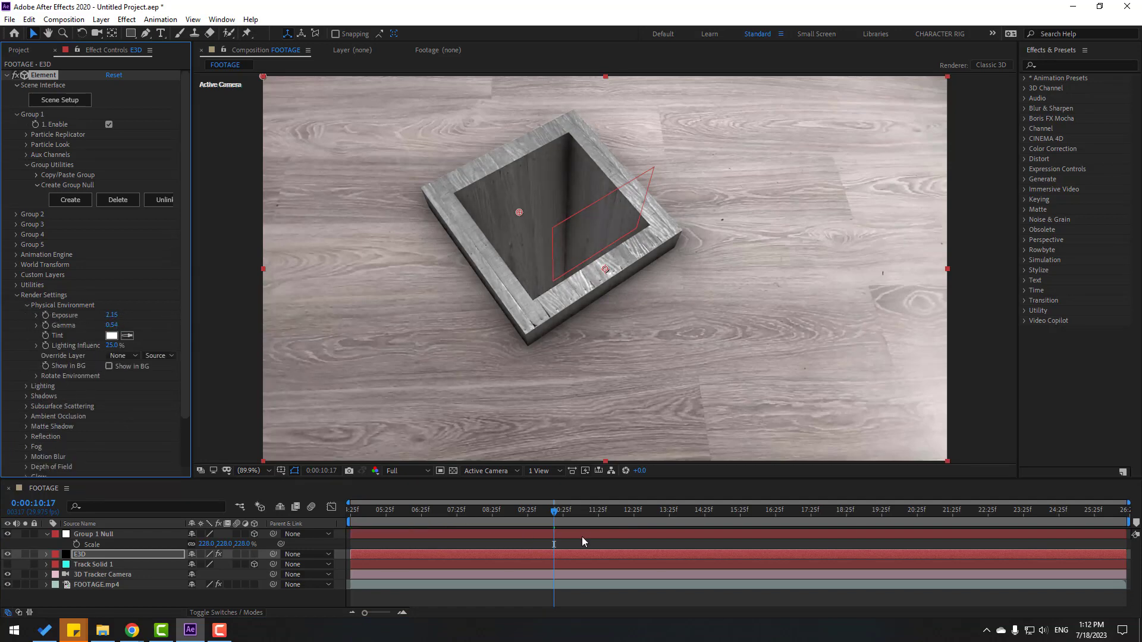
left_click_drag(556, 511, 351, 512)
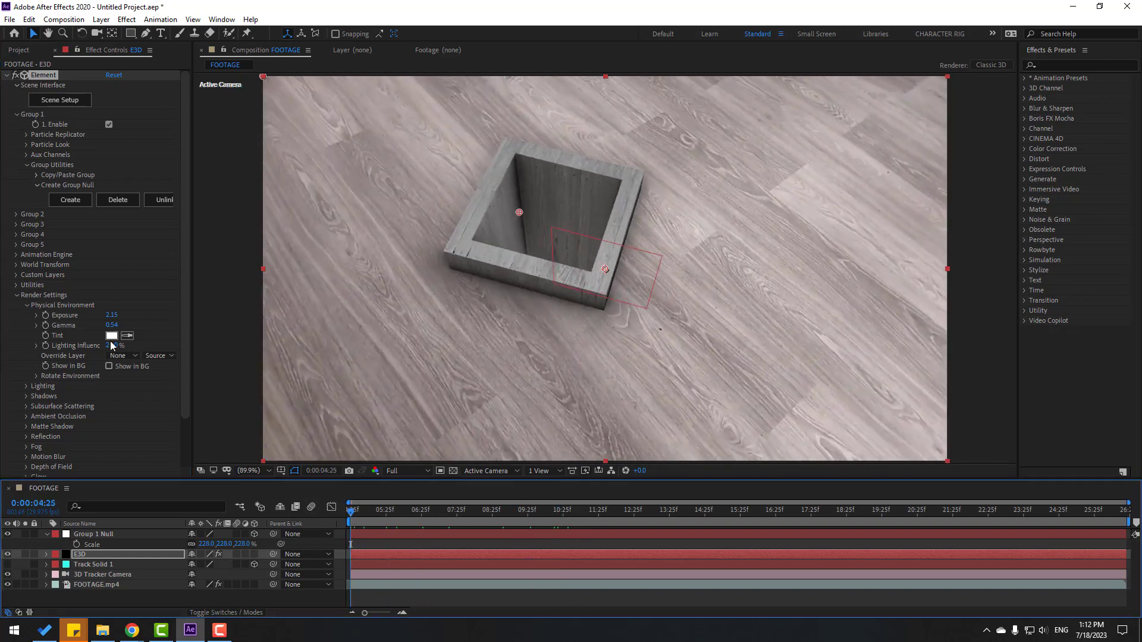
left_click_drag(114, 345, 122, 345)
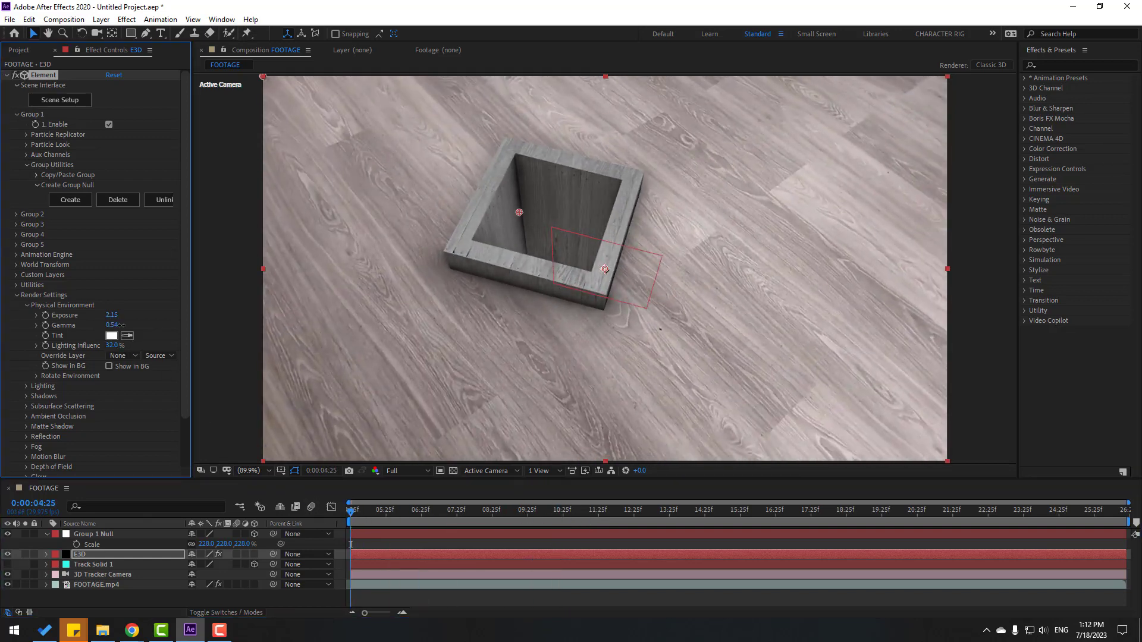
left_click_drag(210, 324, 140, 318)
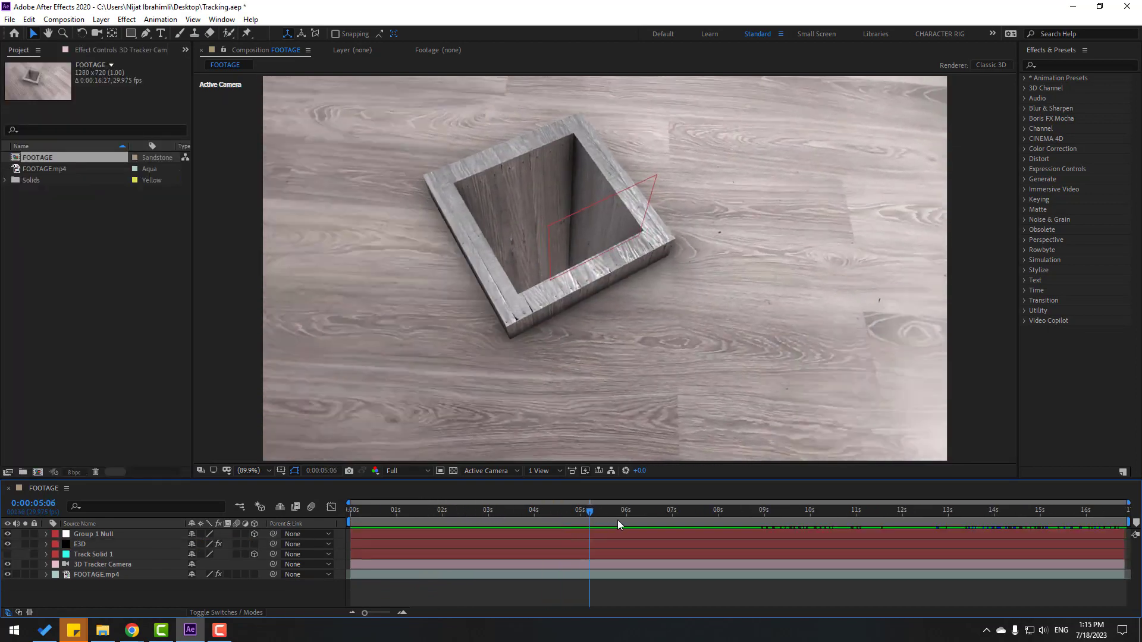
Step: End the work area at about 10 seconds and return the current time to the composition's start
left_click_drag(617, 520, 571, 522)
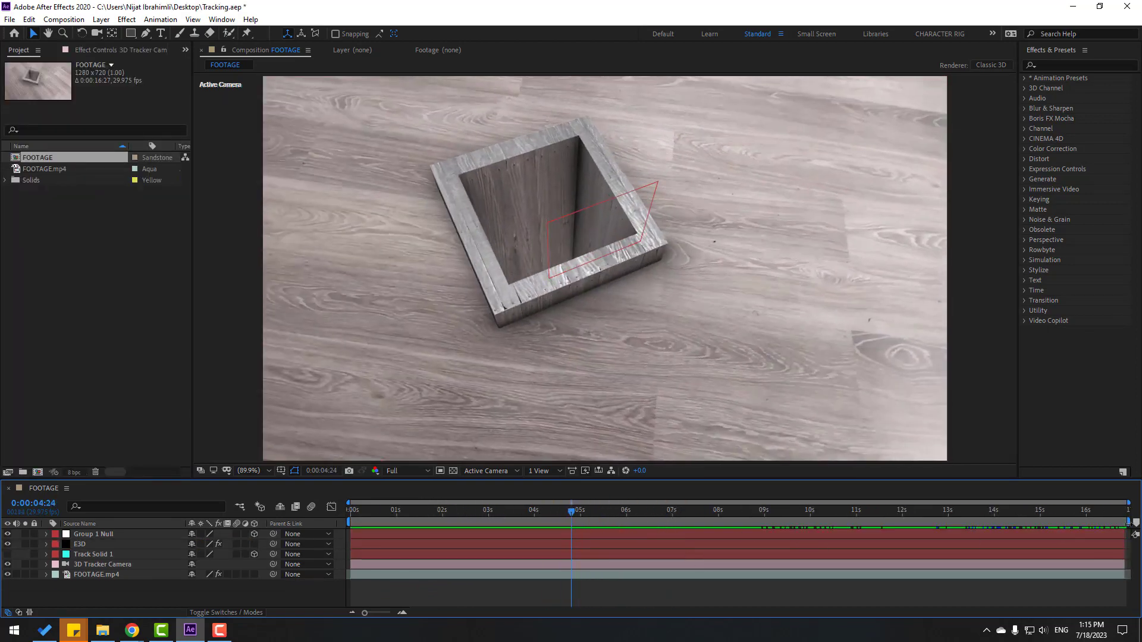
mouse_move(1128, 522)
left_mouse_down()
mouse_move(817, 536)
mouse_move(785, 513)
mouse_move(811, 516)
mouse_move(495, 537)
mouse_move(759, 520)
mouse_move(255, 514)
mouse_move(708, 515)
mouse_move(339, 515)
left_mouse_up()
Step: Sample the E3D layer's Physical Environment tint from the wooden floor and lighten it to a near-white shade
left_click(74, 545)
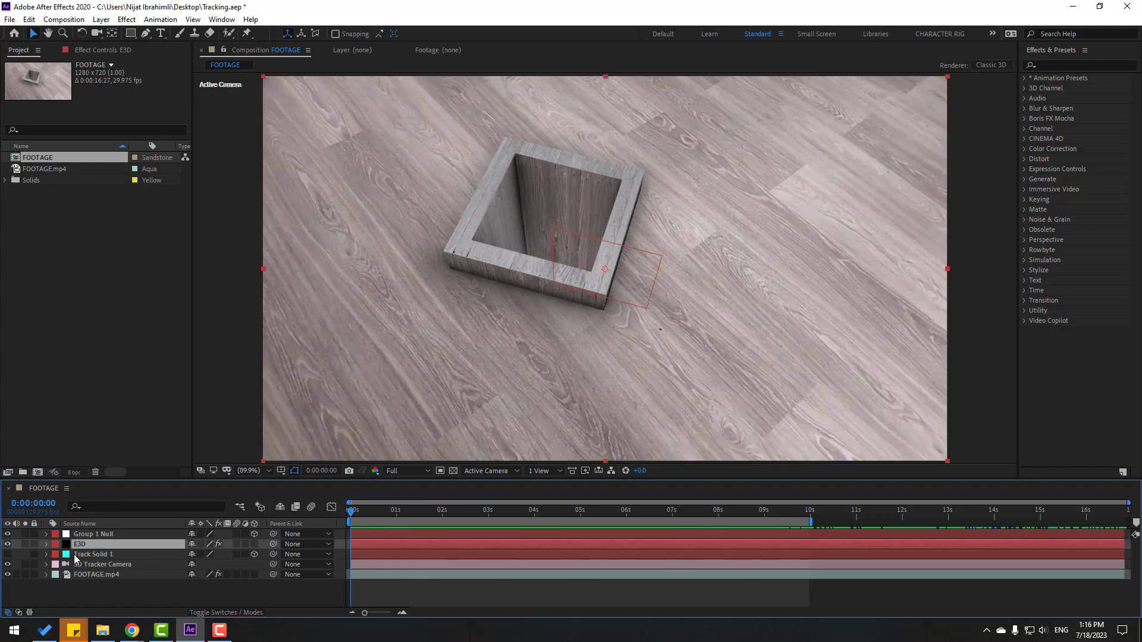
left_click(86, 51)
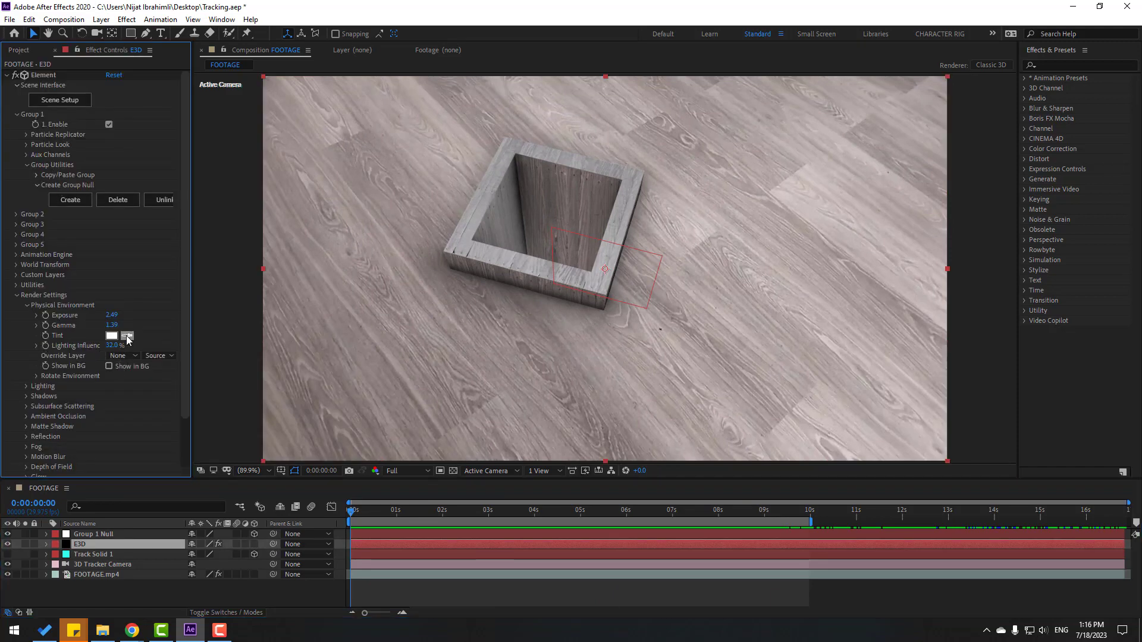
left_click(399, 250)
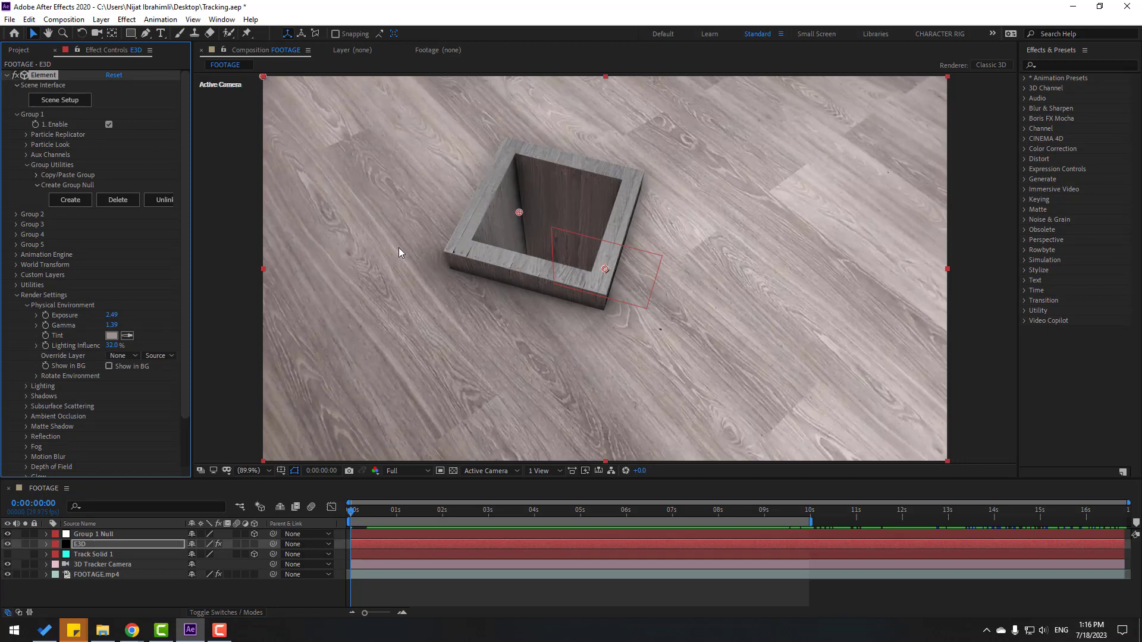
left_click(112, 336)
left_click_drag(439, 505, 440, 468)
left_click(692, 455)
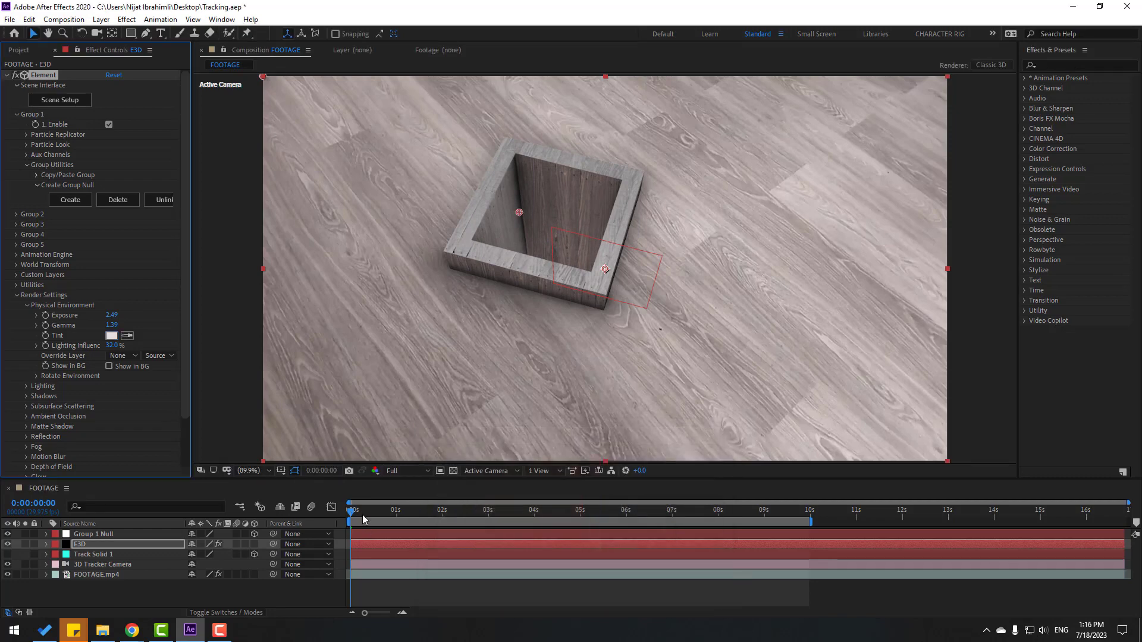
Step: Find the Lumetri Color effect with the search term "lumet" and apply it to the E3D layer with exposure 0.5 and contrast -70
key("space")
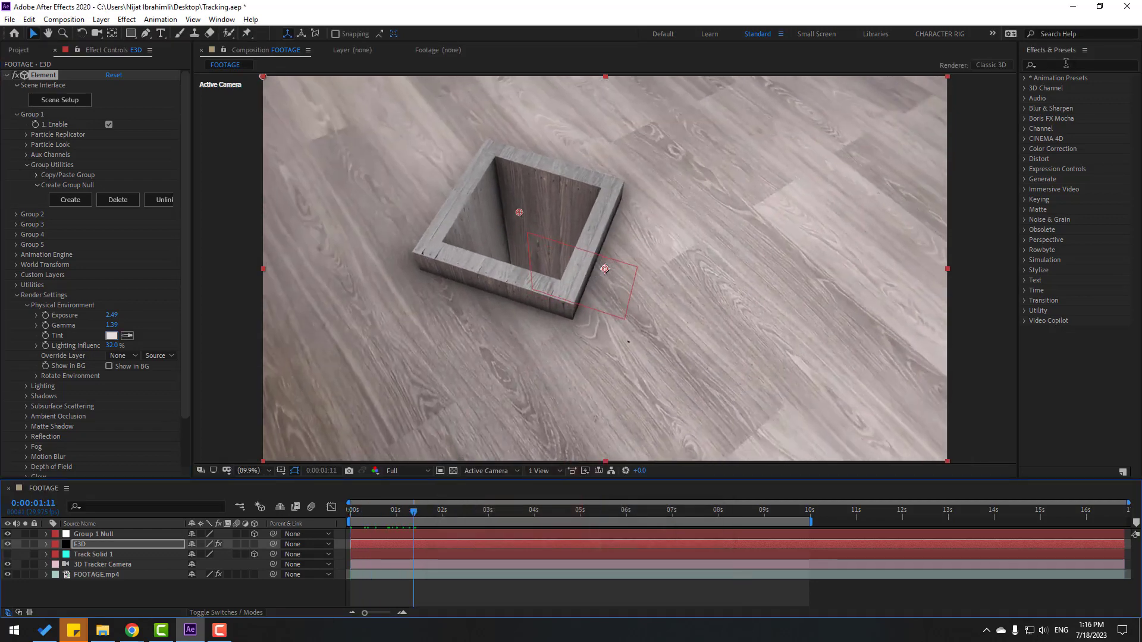
left_click(1066, 64)
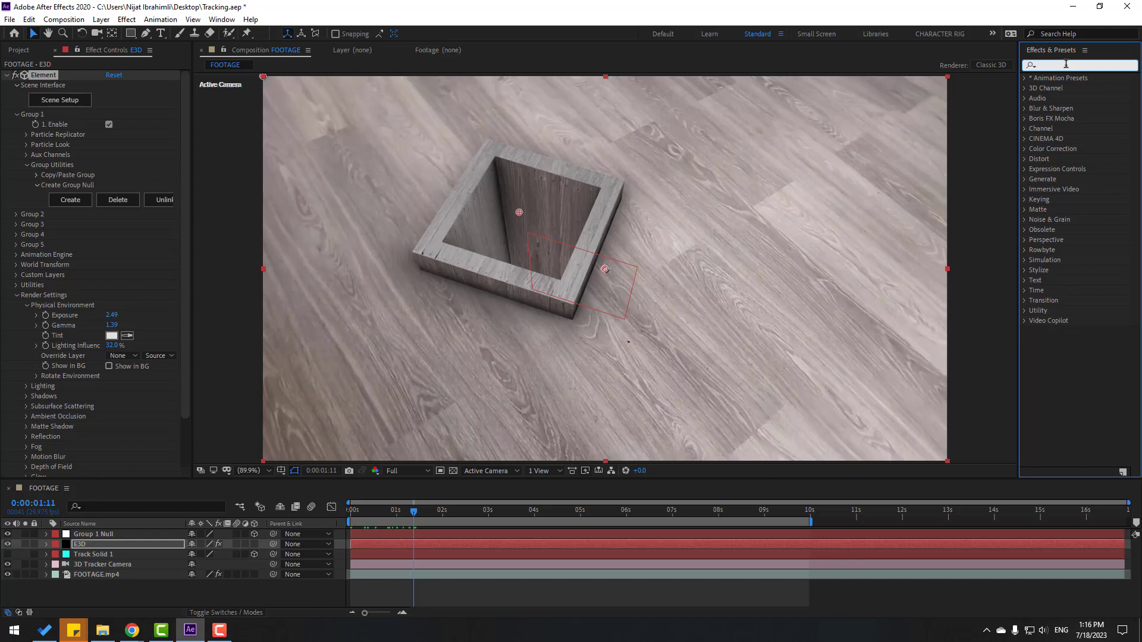
type("lumet")
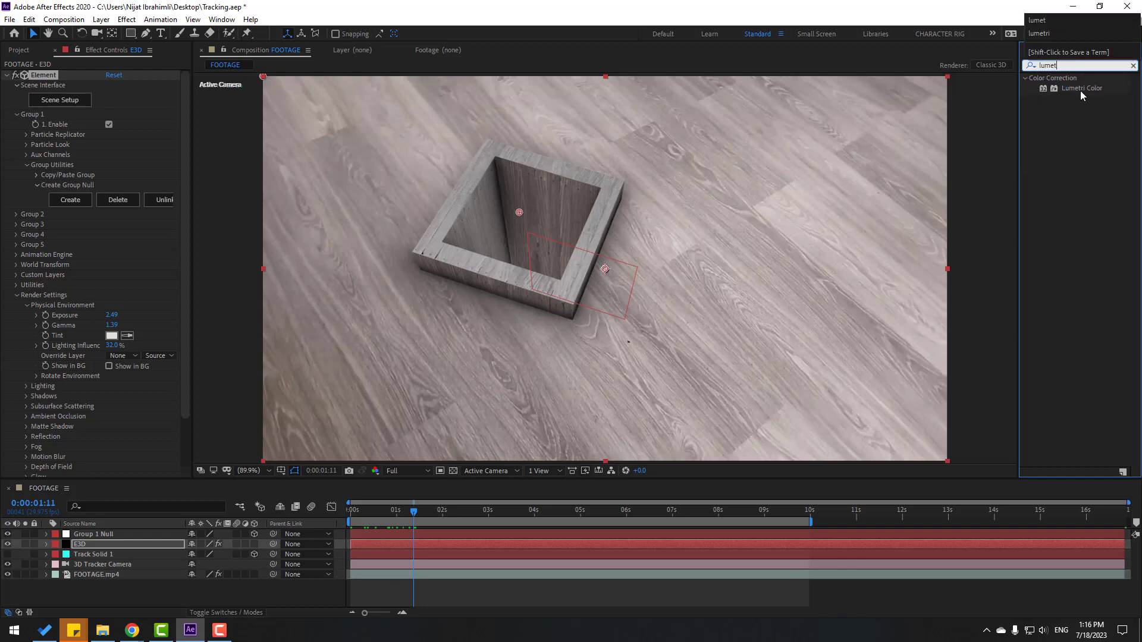
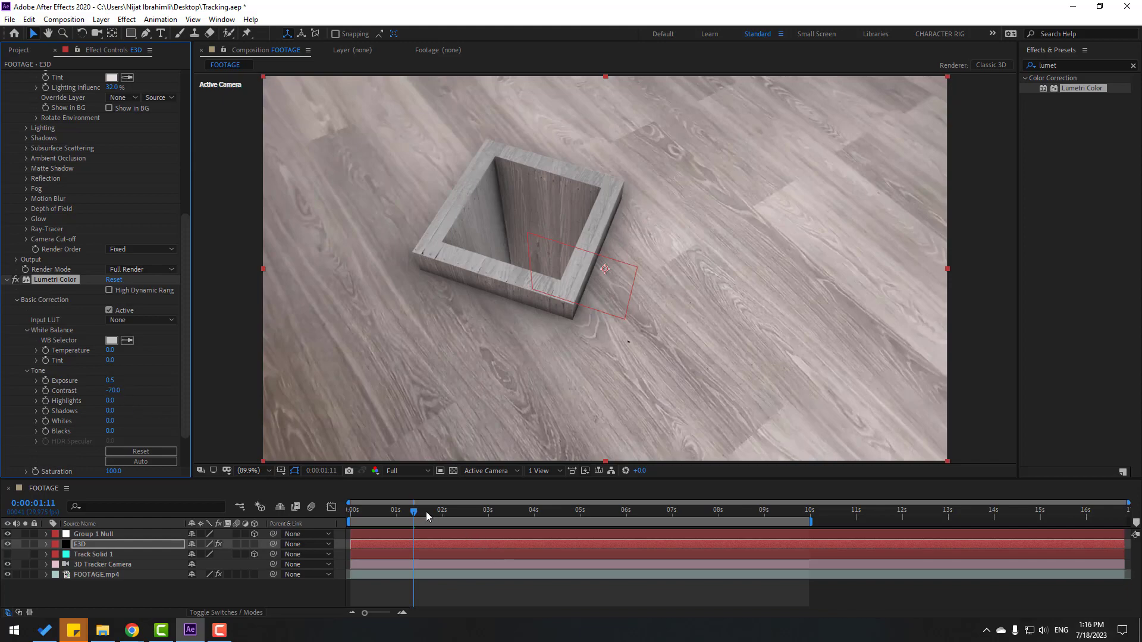
Step: Set the E3D layer's Lumetri Color highlights to 3, whites to -13 and blacks to -25
left_click_drag(426, 512, 634, 519)
key("space")
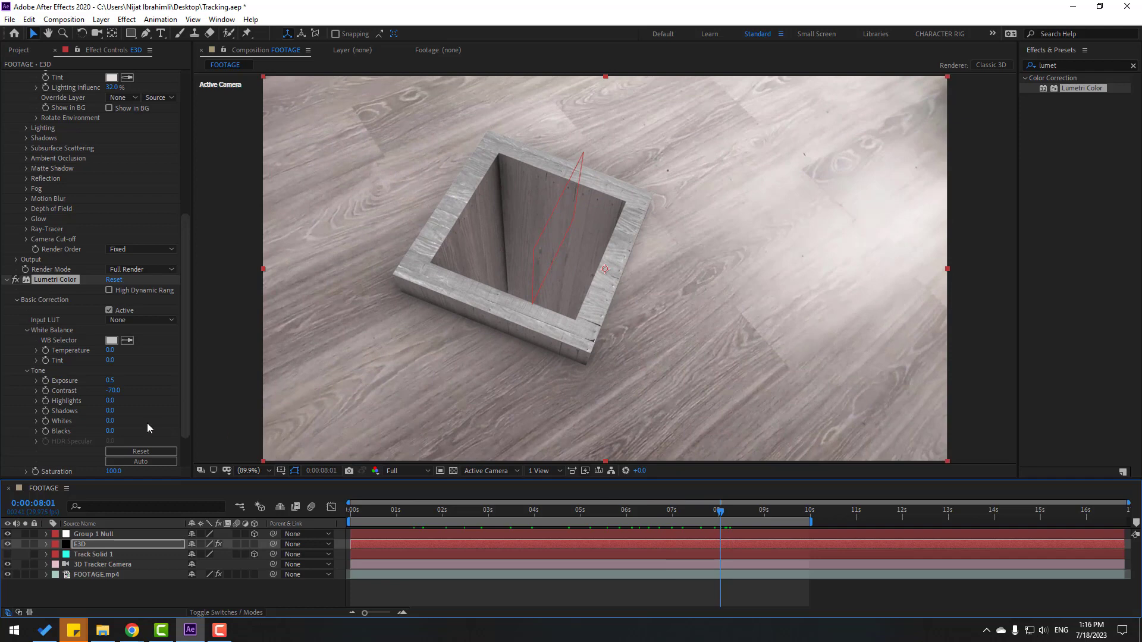
mouse_move(111, 402)
left_mouse_down()
mouse_move(125, 402)
mouse_move(112, 402)
left_mouse_up()
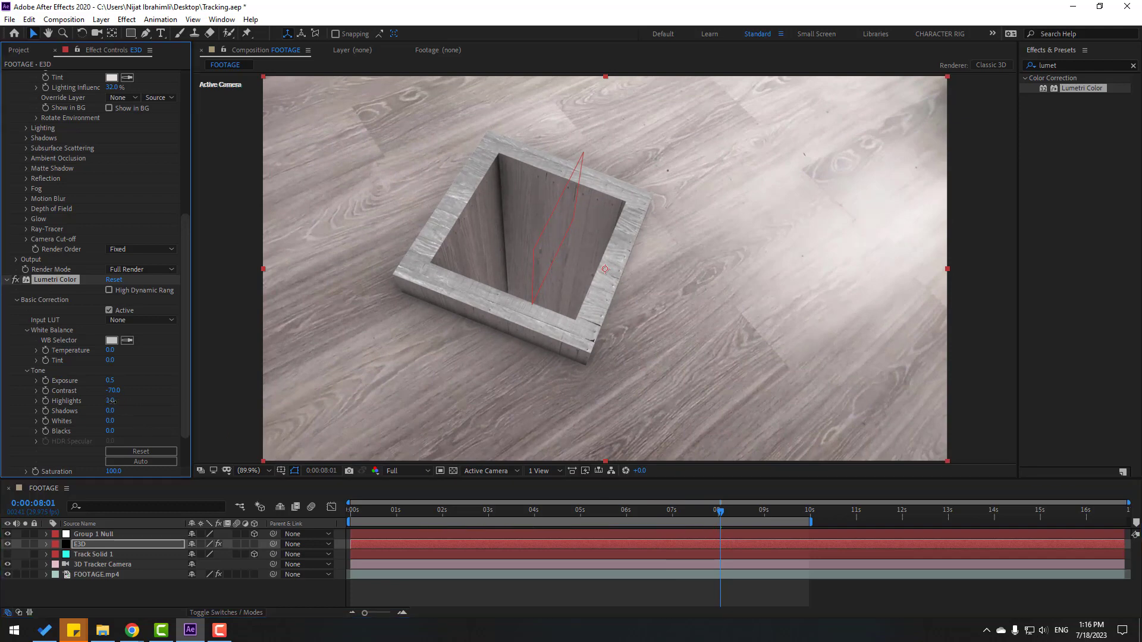
left_click(458, 497)
key("Home")
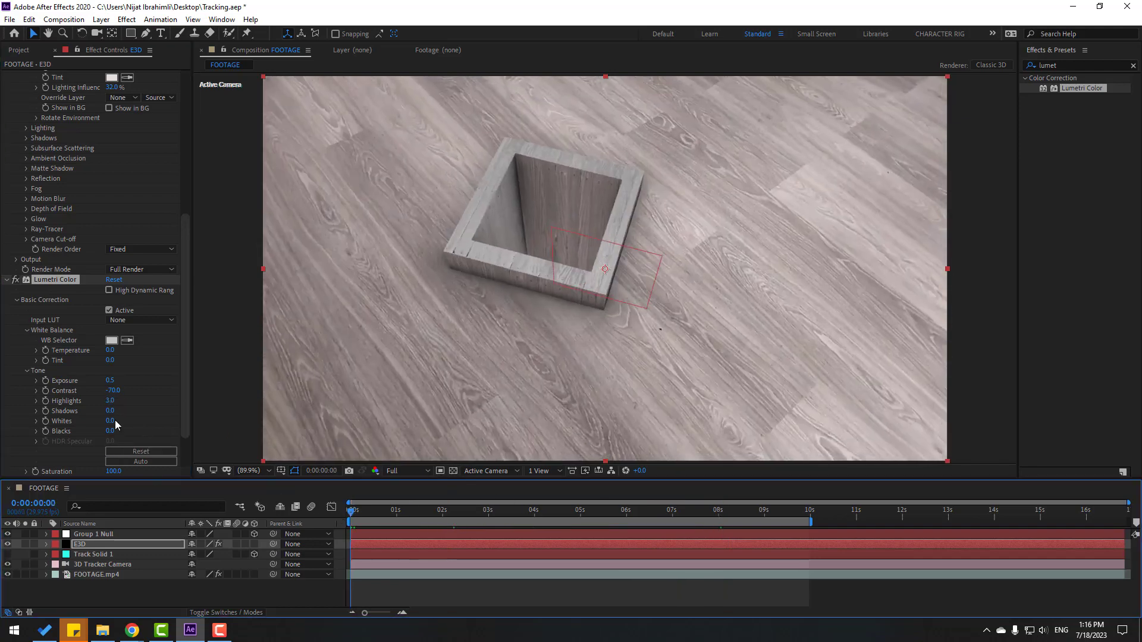
left_click(110, 421)
mouse_move(106, 424)
left_mouse_down()
mouse_move(85, 439)
mouse_move(99, 436)
left_mouse_up()
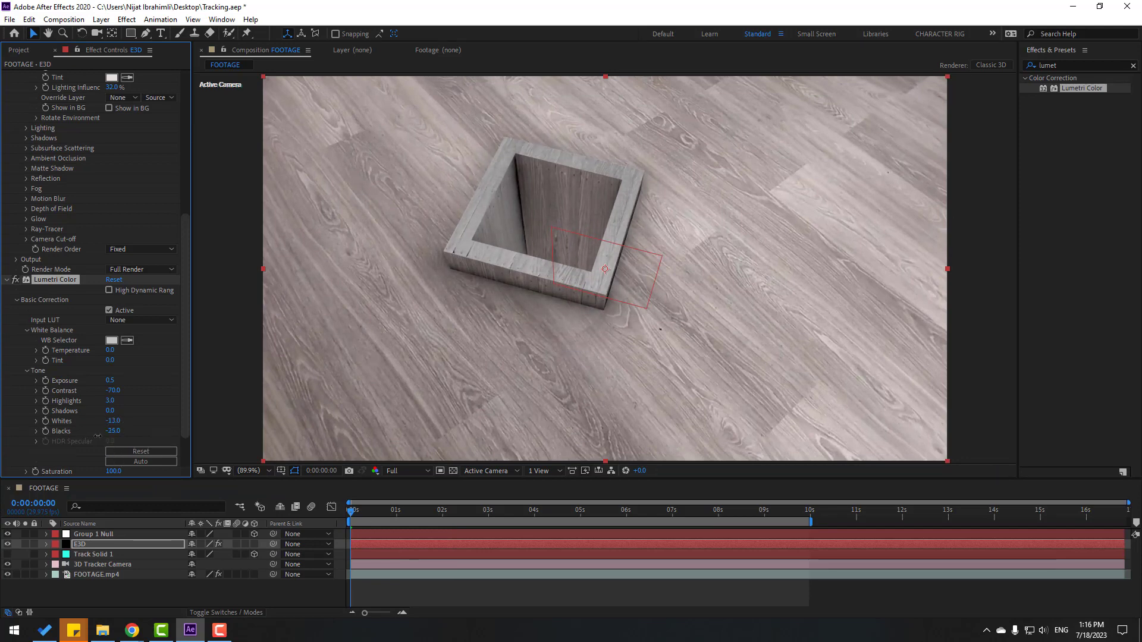
Step: Try the Cinema, Product and Natural presets as added lighting for the E3D layer at about 8 seconds
left_click_drag(374, 512, 740, 519)
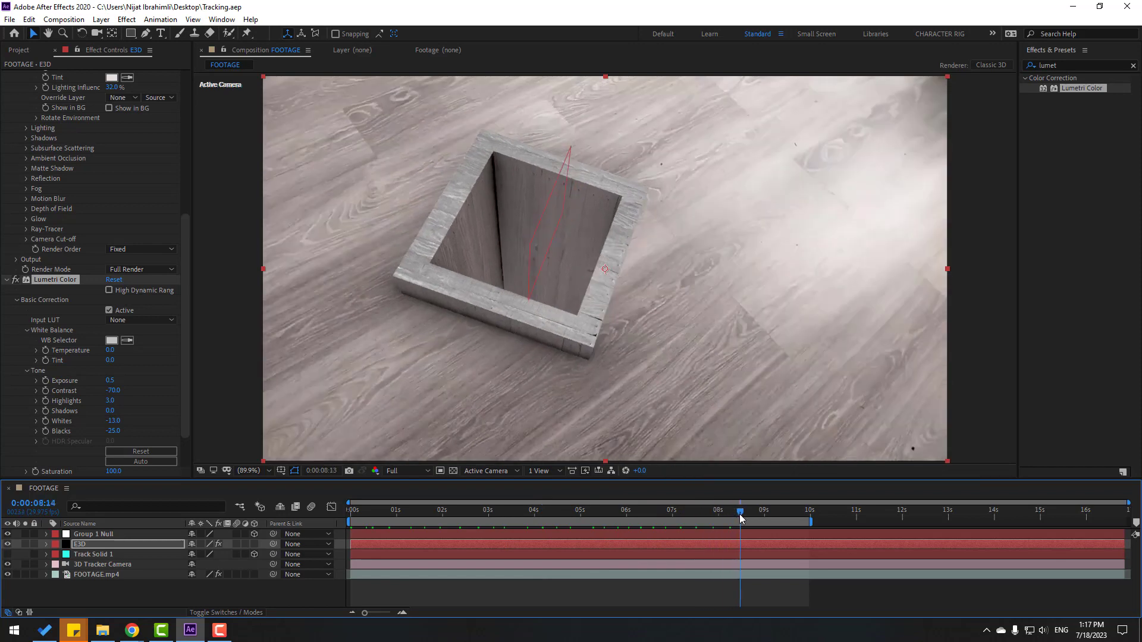
scroll(26, 367, "up", 3)
scroll(39, 219, "up", 2)
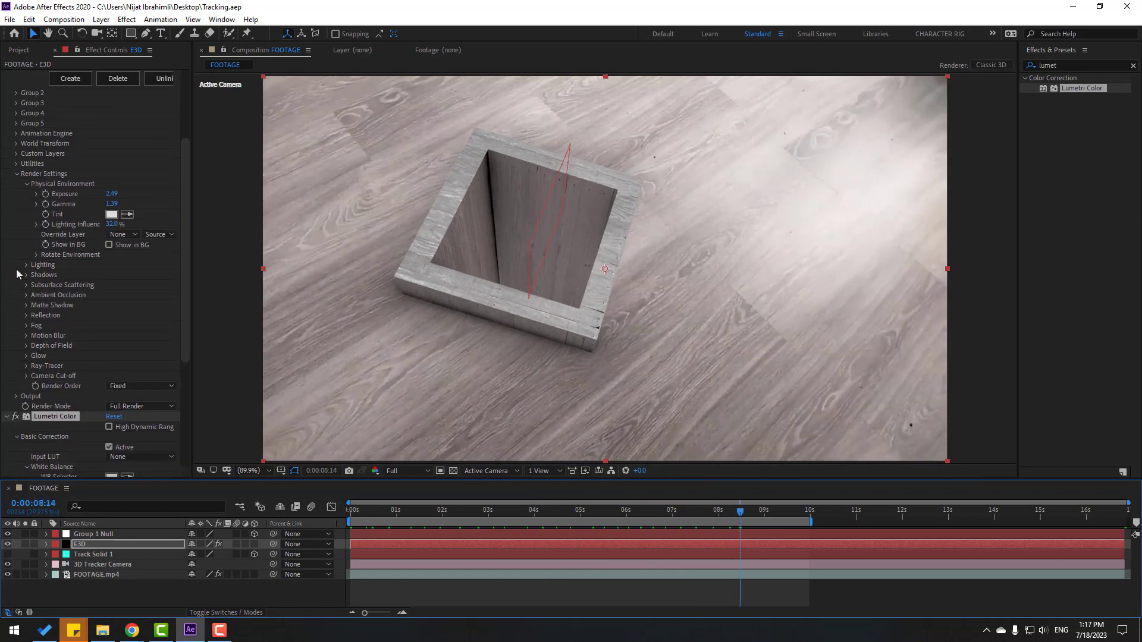
left_click(27, 184)
left_click(27, 194)
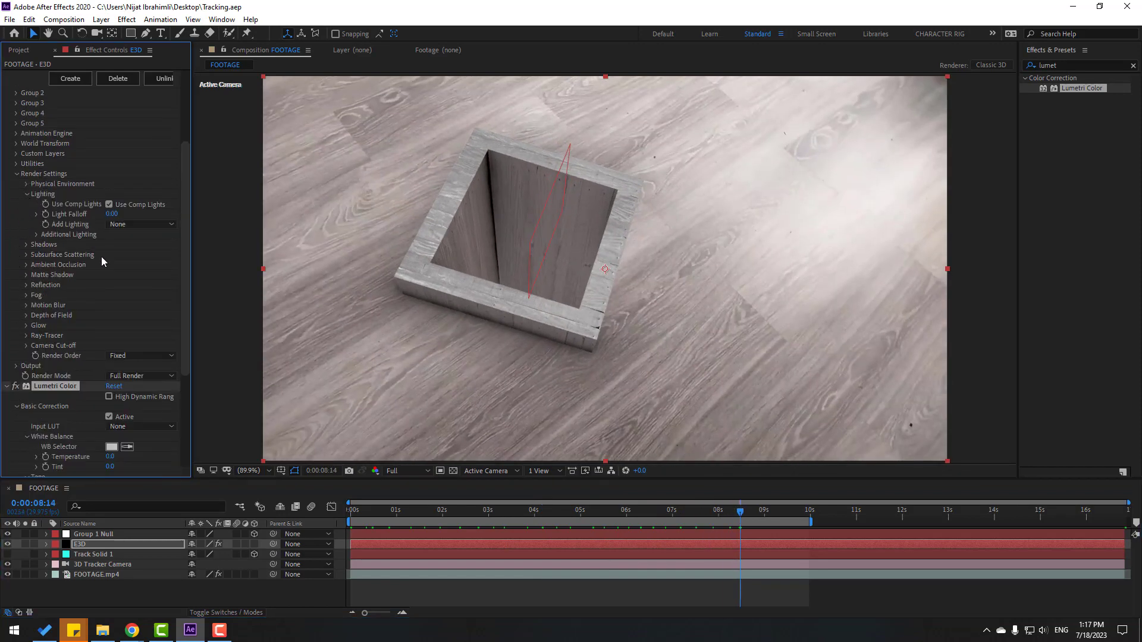
left_click(142, 224)
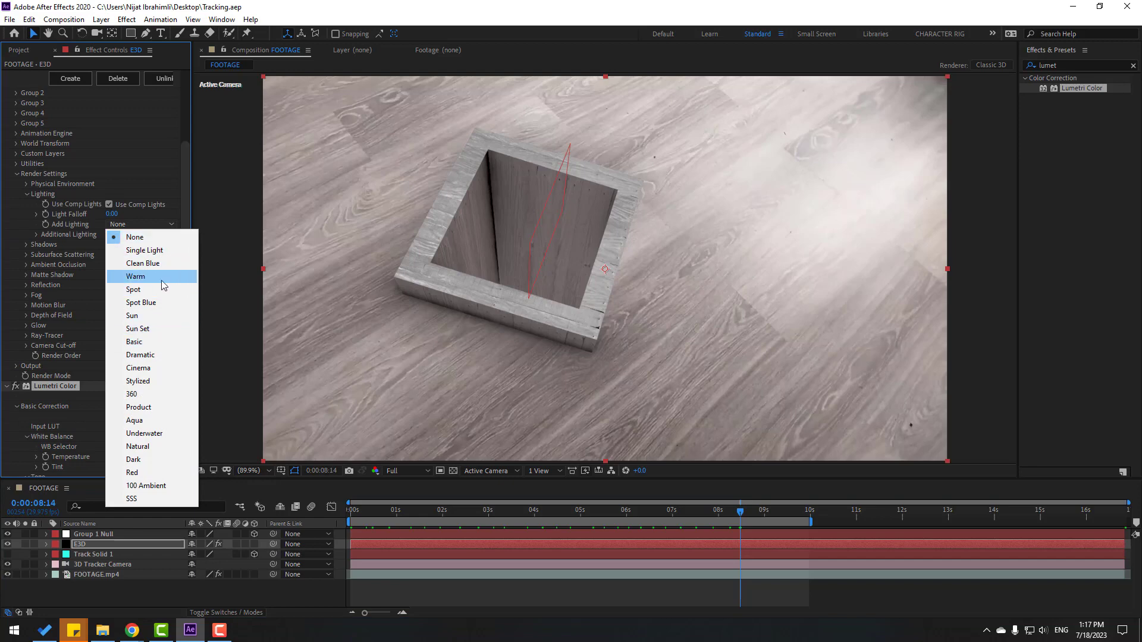
left_click(144, 369)
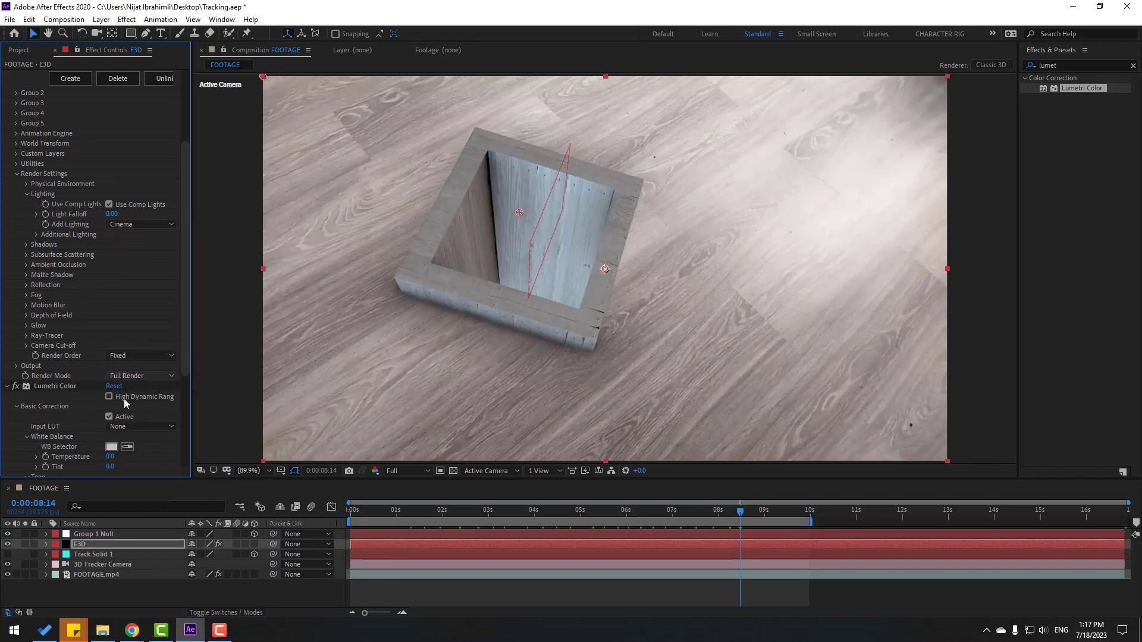
left_click(137, 225)
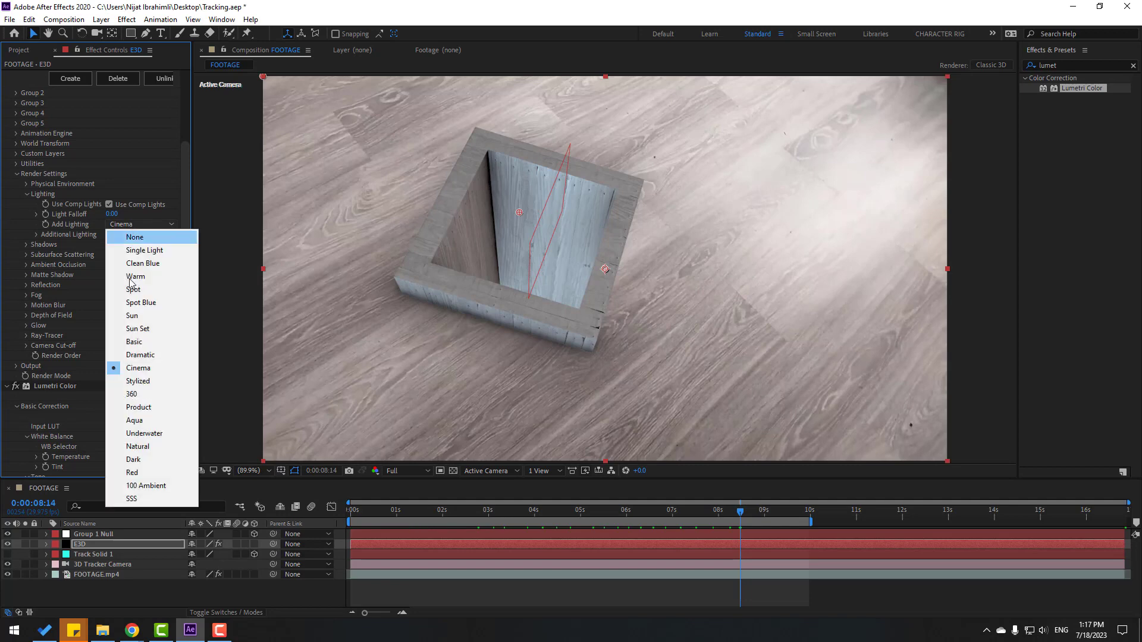
left_click(141, 408)
left_click(148, 224)
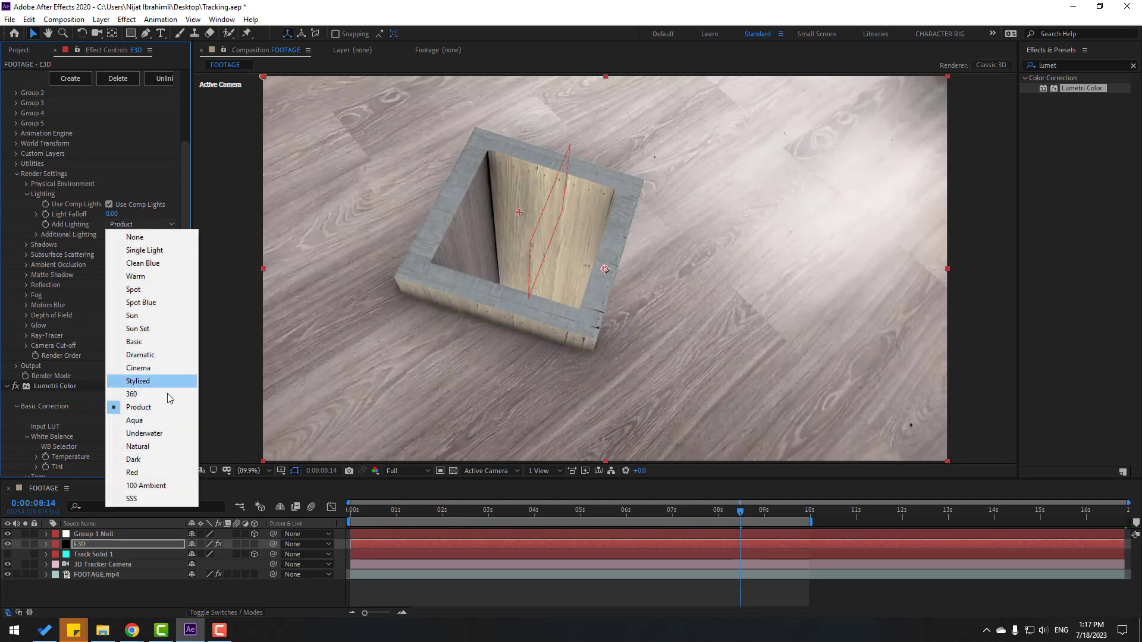
left_click(156, 450)
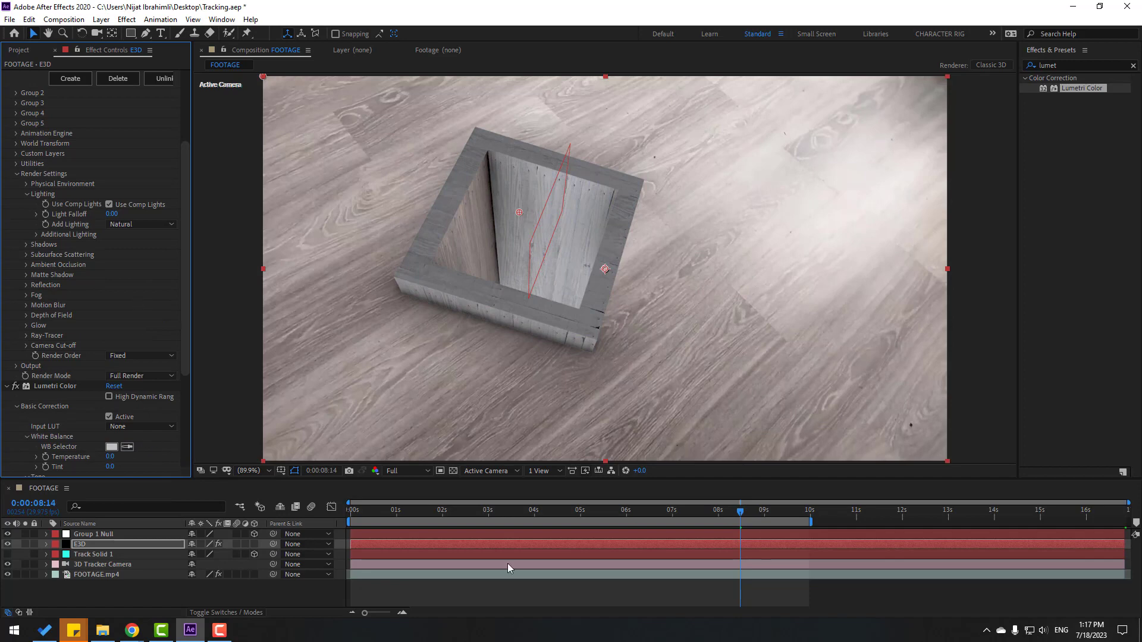
Step: Return to the composition's start and set the E3D layer's added lighting to Single Light
left_click(580, 518)
key("Home")
left_click(141, 224)
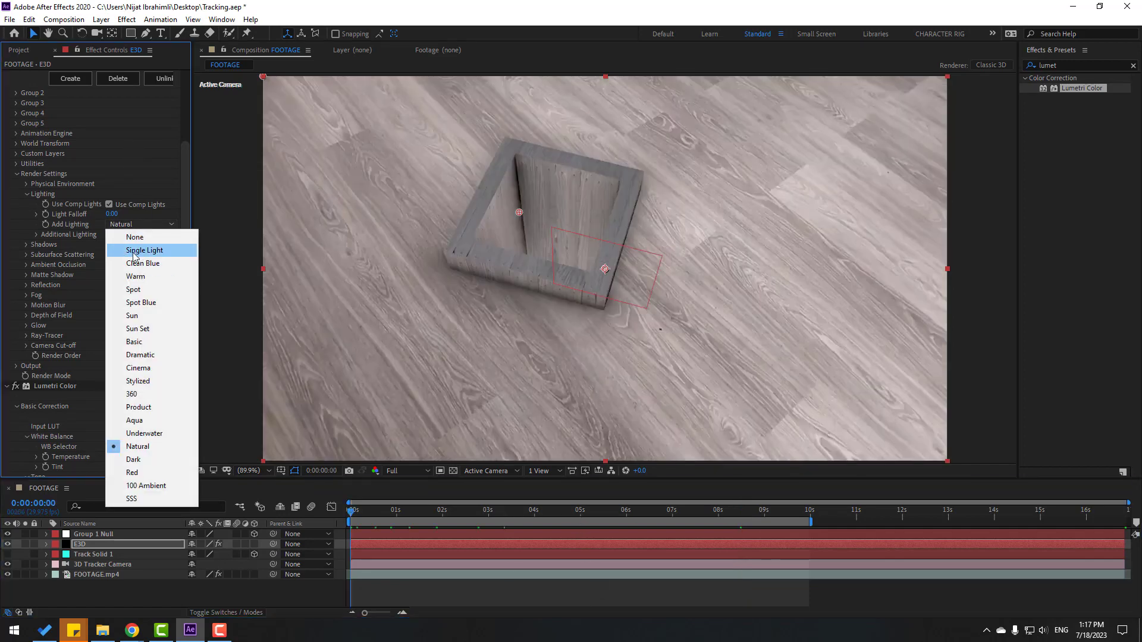
left_click(134, 250)
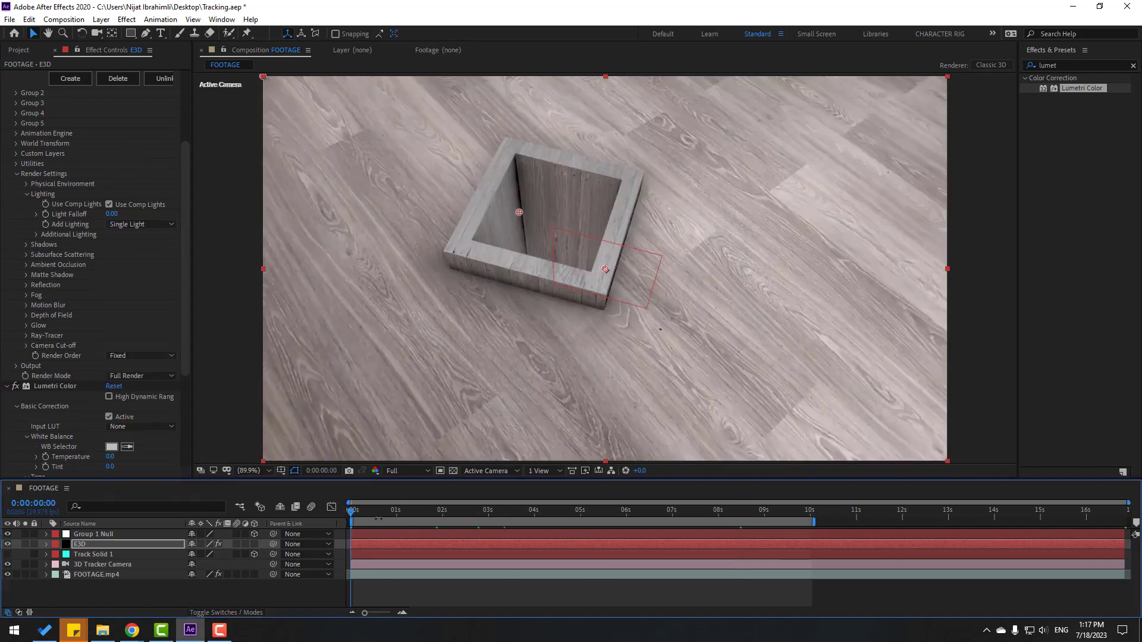
left_click_drag(356, 521, 453, 510)
key("ctrl+z")
Step: Set the creative Sharpen adjustment of the E3D layer's Lumetri Color to 1 and check it at about 7 seconds
left_click(55, 386)
scroll(54, 405, "down", 3)
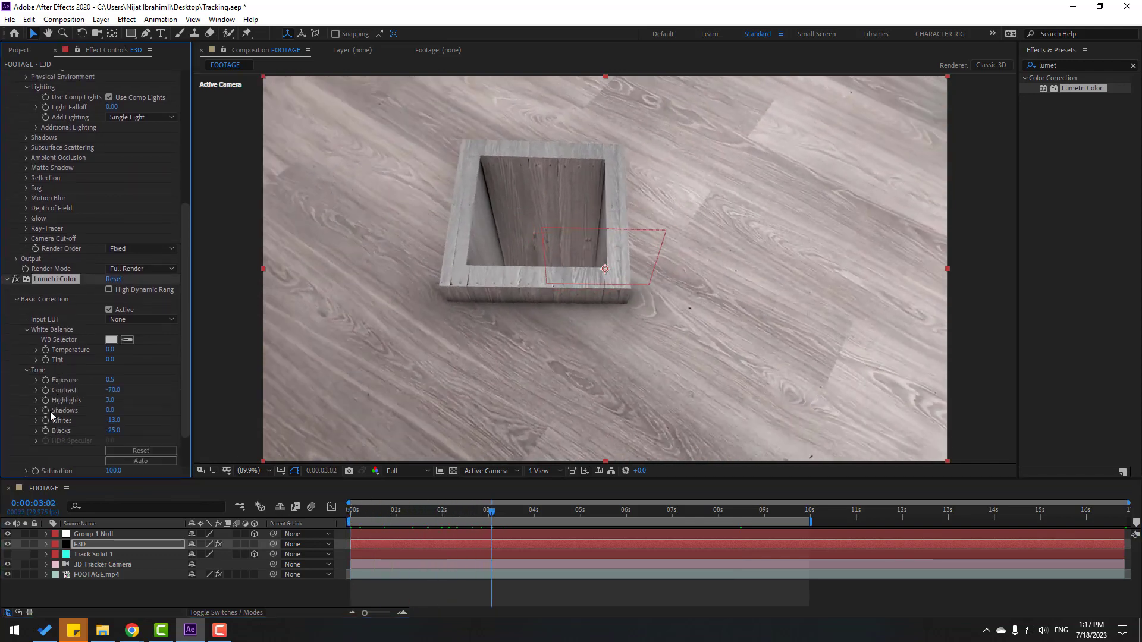
scroll(47, 404, "down", 2)
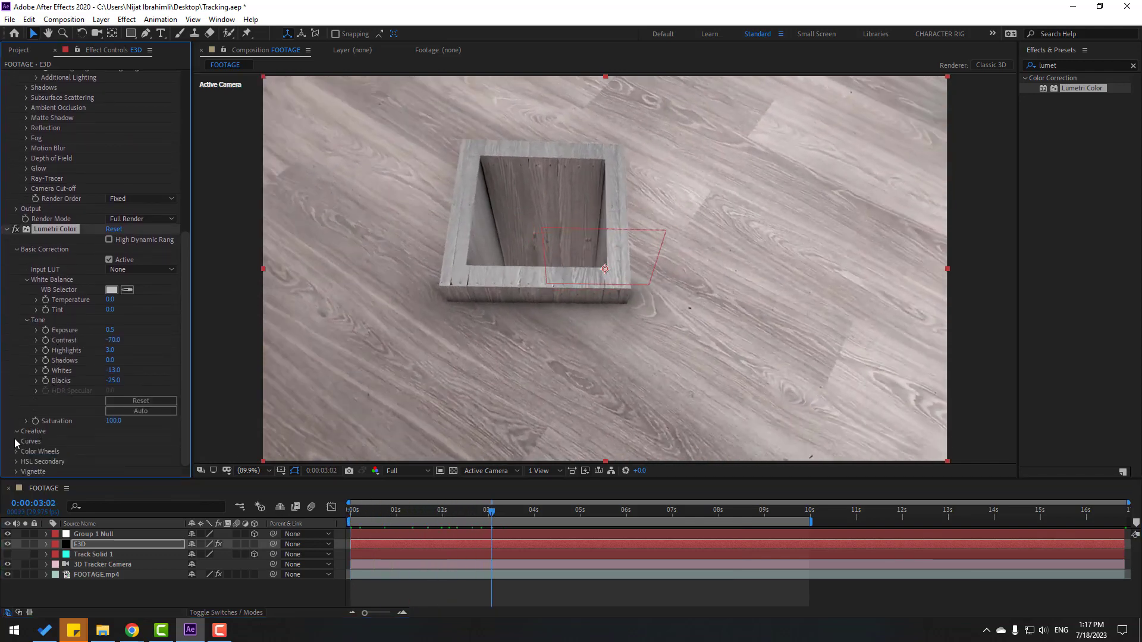
scroll(24, 422, "down", 5)
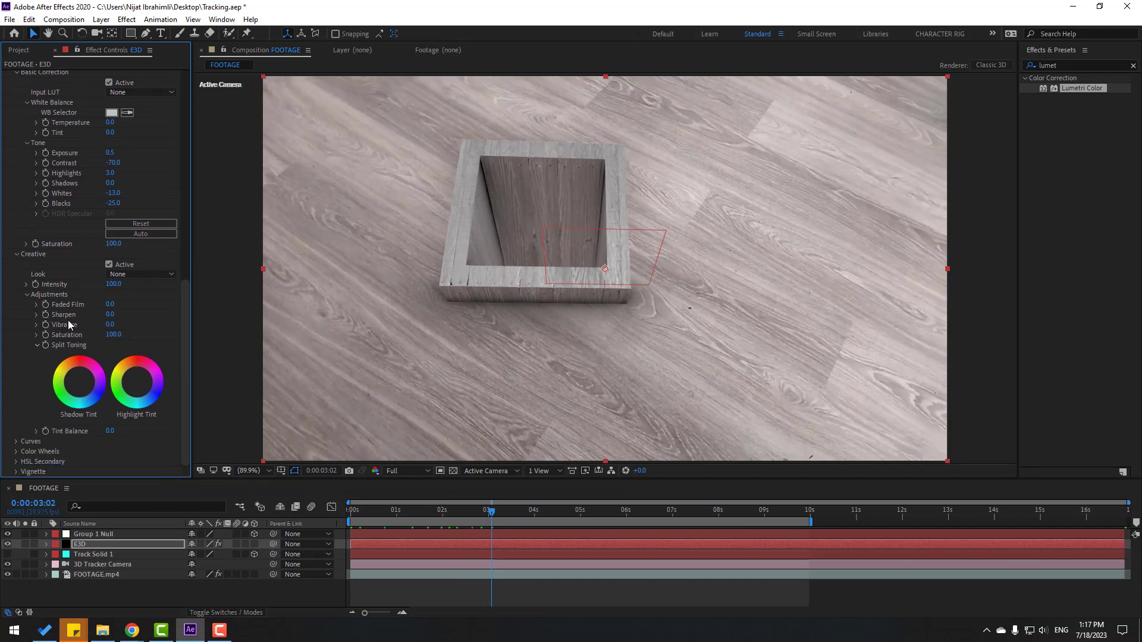
left_click_drag(28, 313, 131, 314)
left_click(110, 315)
key("Return")
left_click_drag(494, 513, 672, 521)
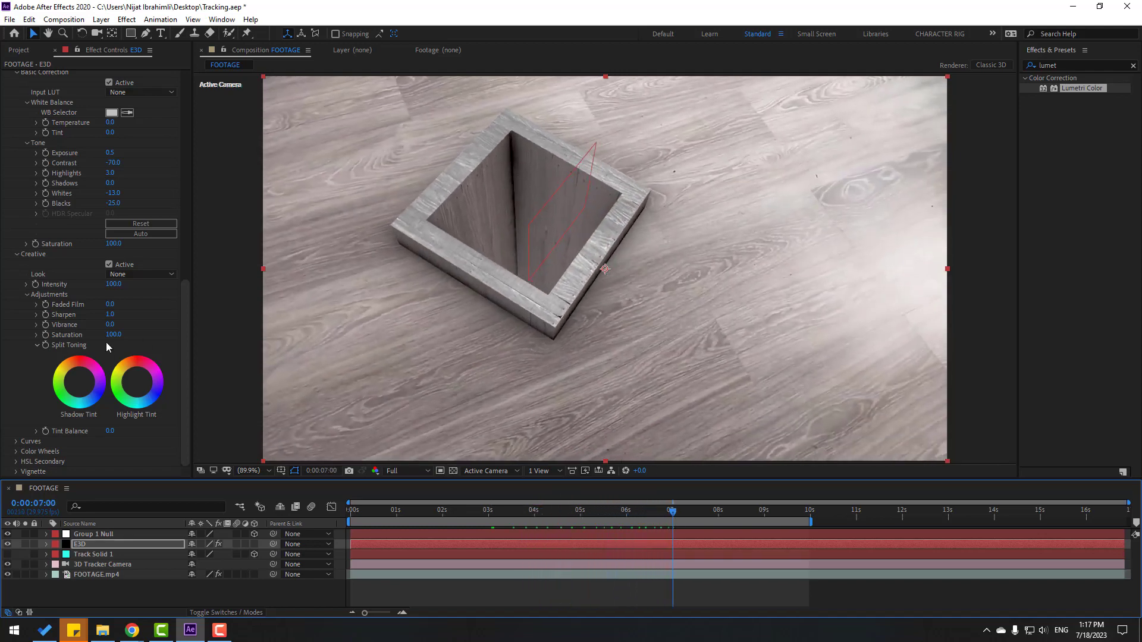
Step: Darken the E3D layer's SSAO color to 42403F and set SSAO gamma to 4.17 and SSAO contrast to -0.87
scroll(13, 262, "up", 6)
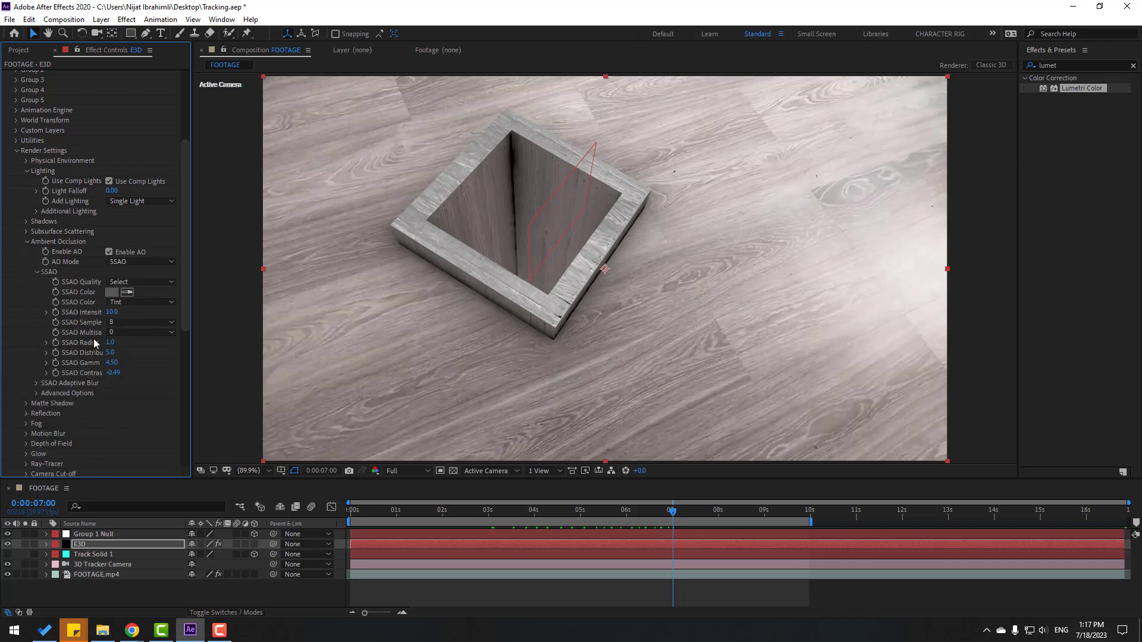
left_click(111, 292)
left_click(438, 568)
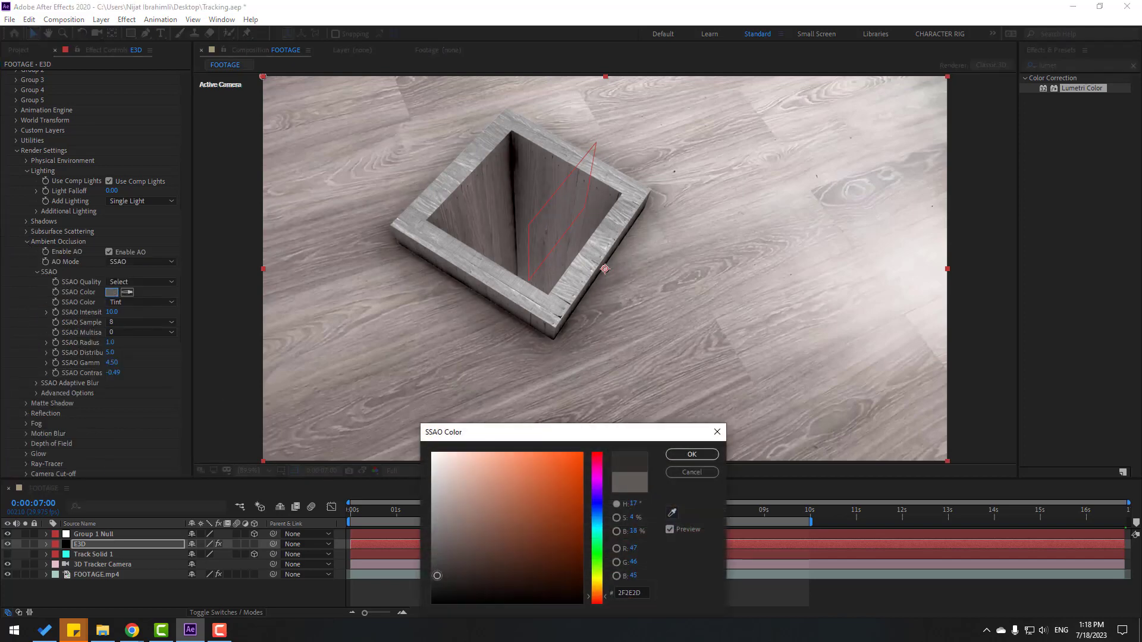
left_click_drag(438, 568, 439, 564)
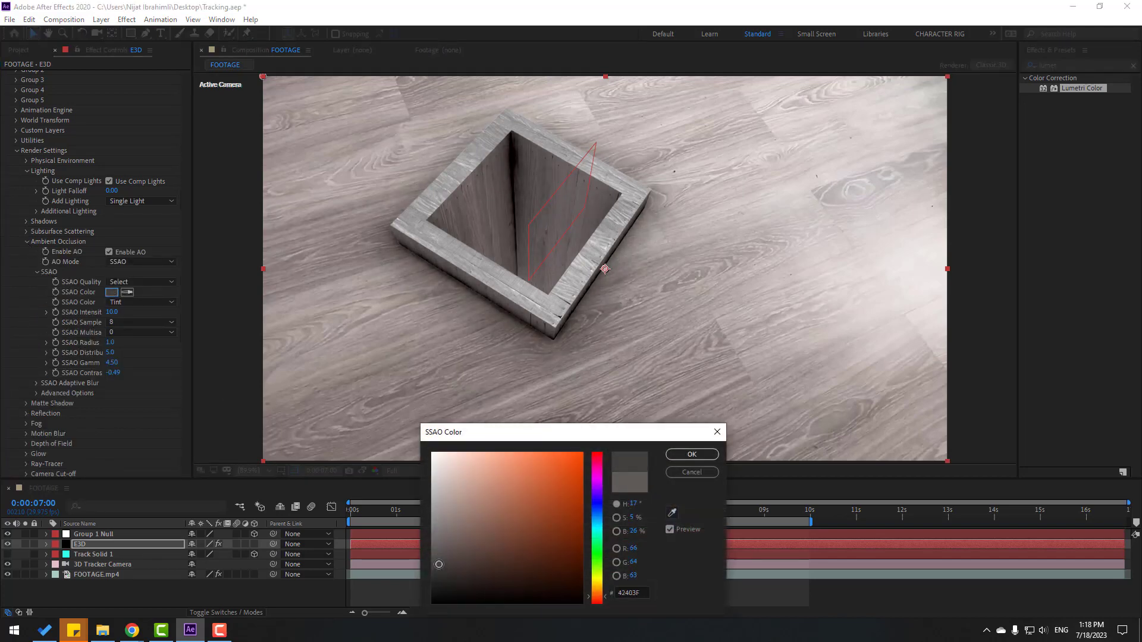
left_click(691, 455)
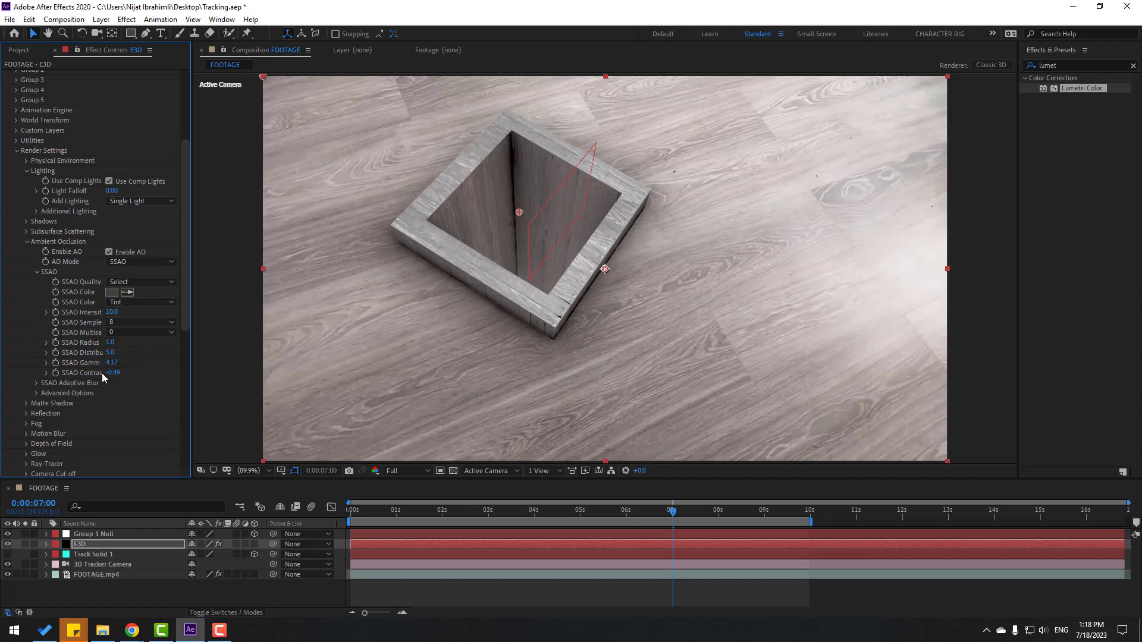
left_click_drag(153, 380, 81, 384)
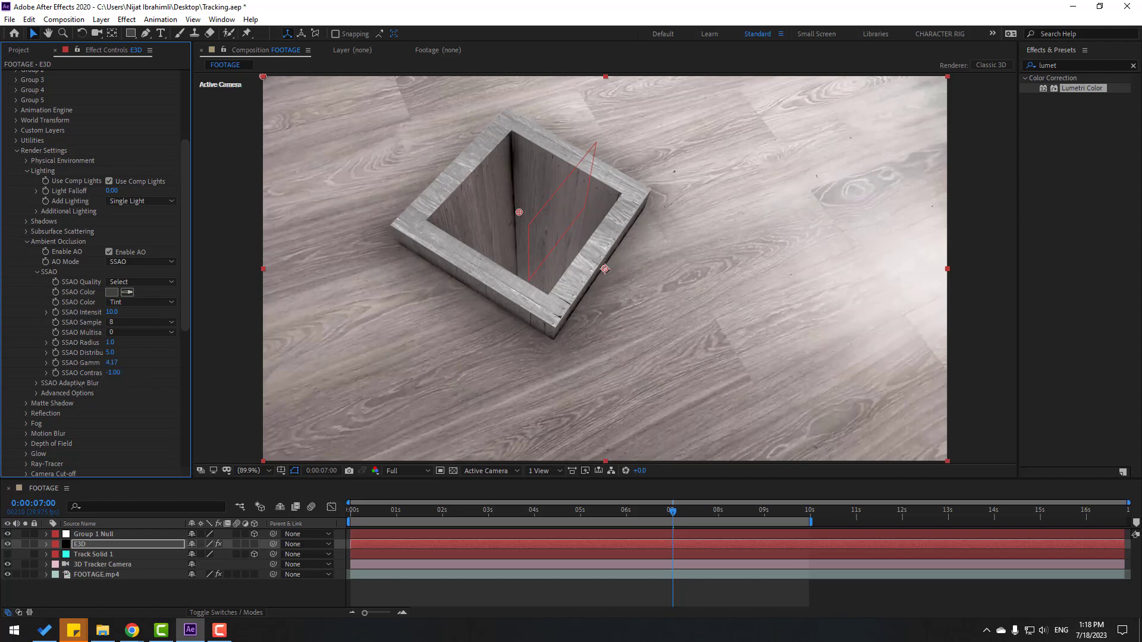
Step: Deselect the layers and preview the composite from the composition's start
left_click(531, 578)
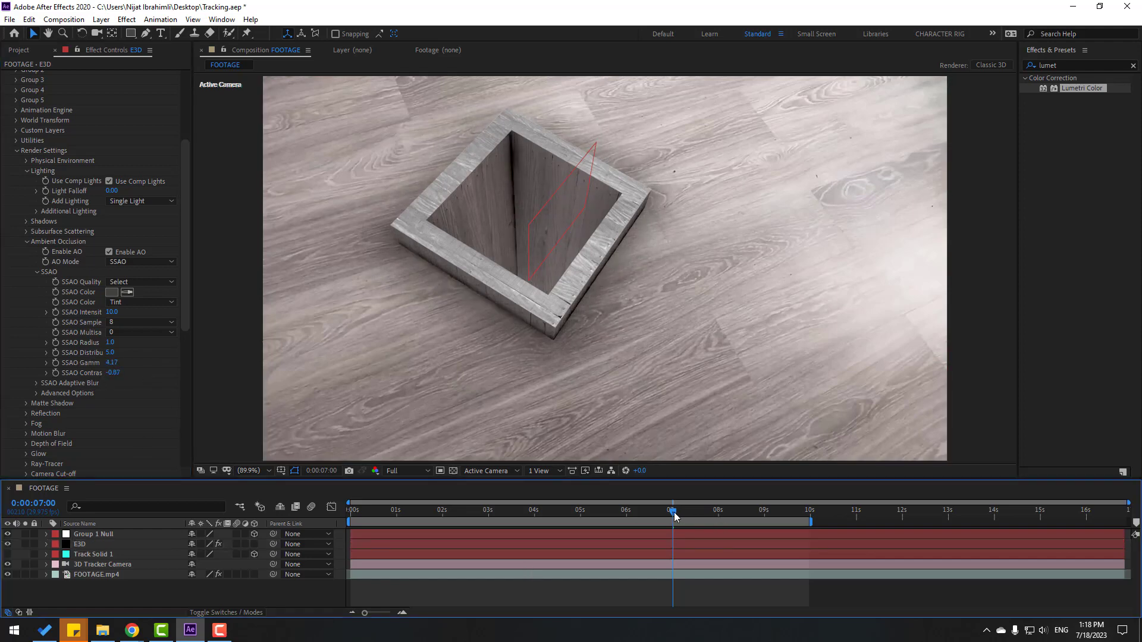
left_click_drag(672, 512, 285, 515)
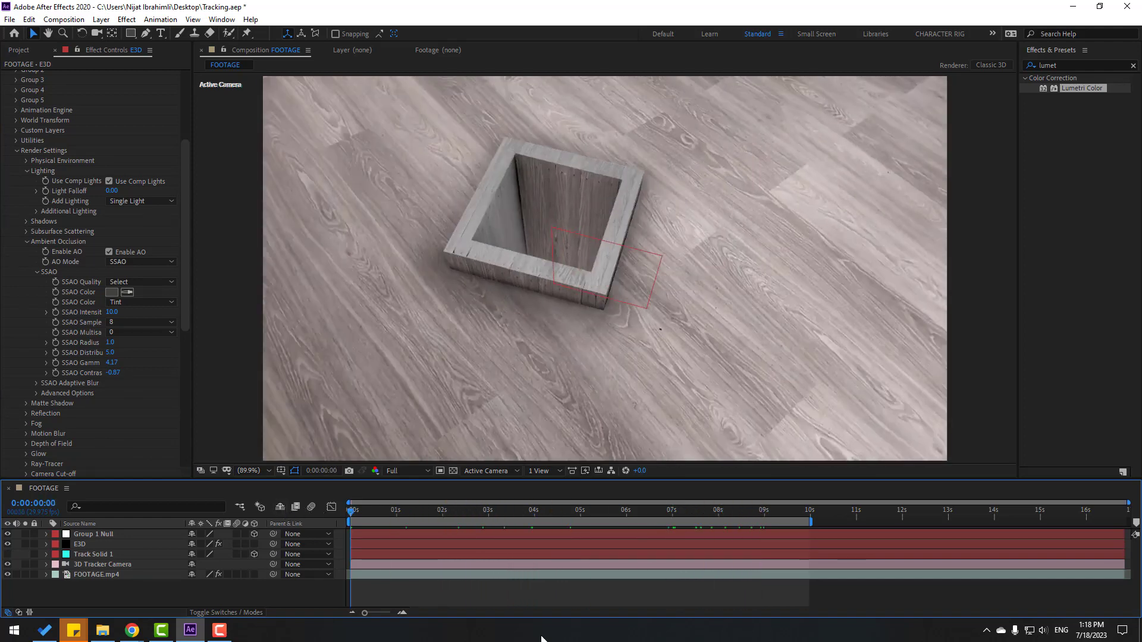
key("space")
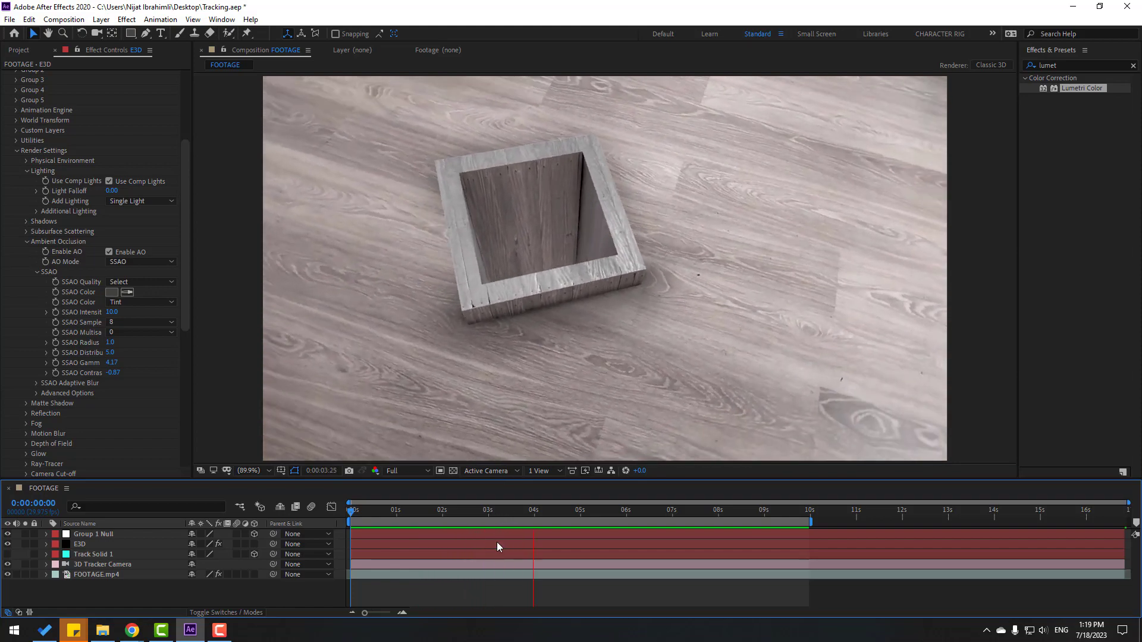
left_click(497, 544)
Step: Open the Element scene setup and add the grass_patch model from Starter_Pack_Physical to the scene
left_click(62, 100)
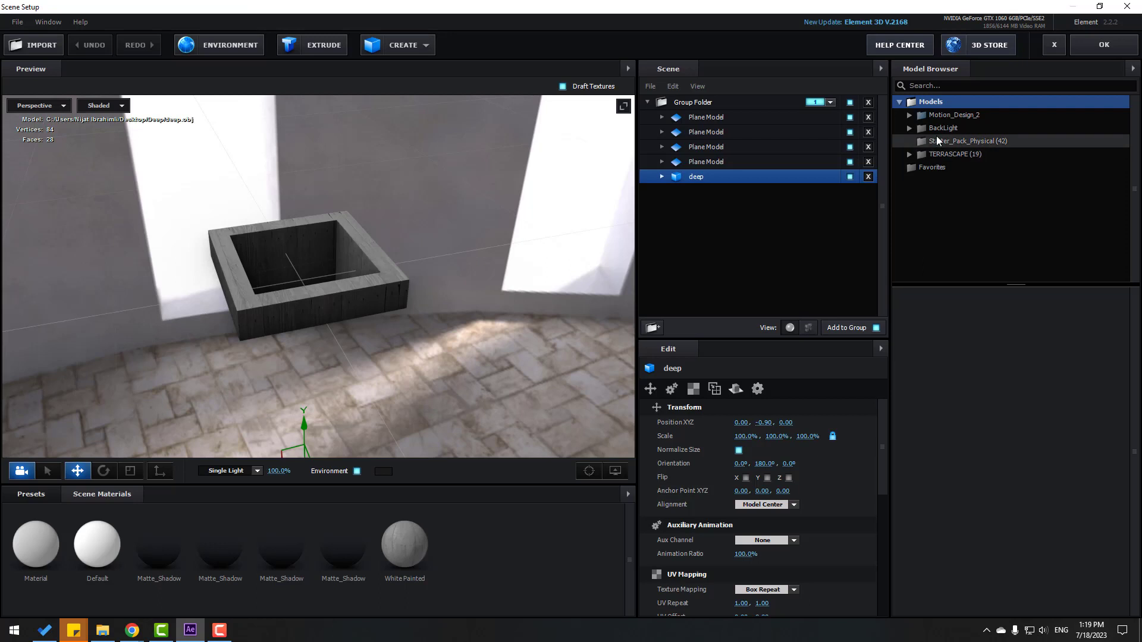
left_click(941, 140)
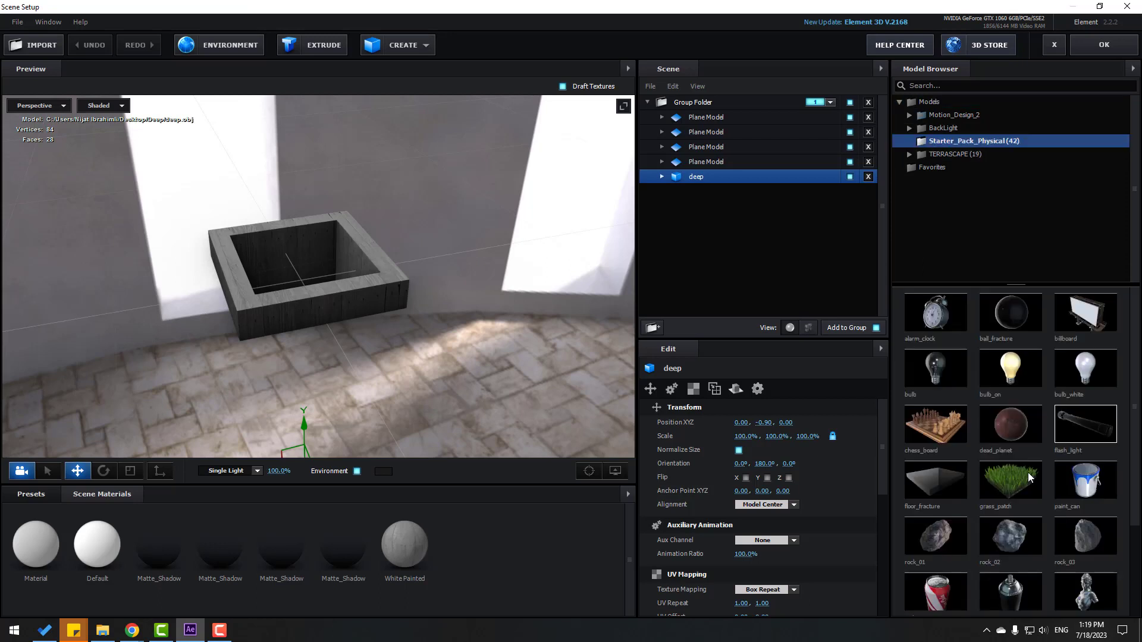
scroll(1027, 472, "down", 4)
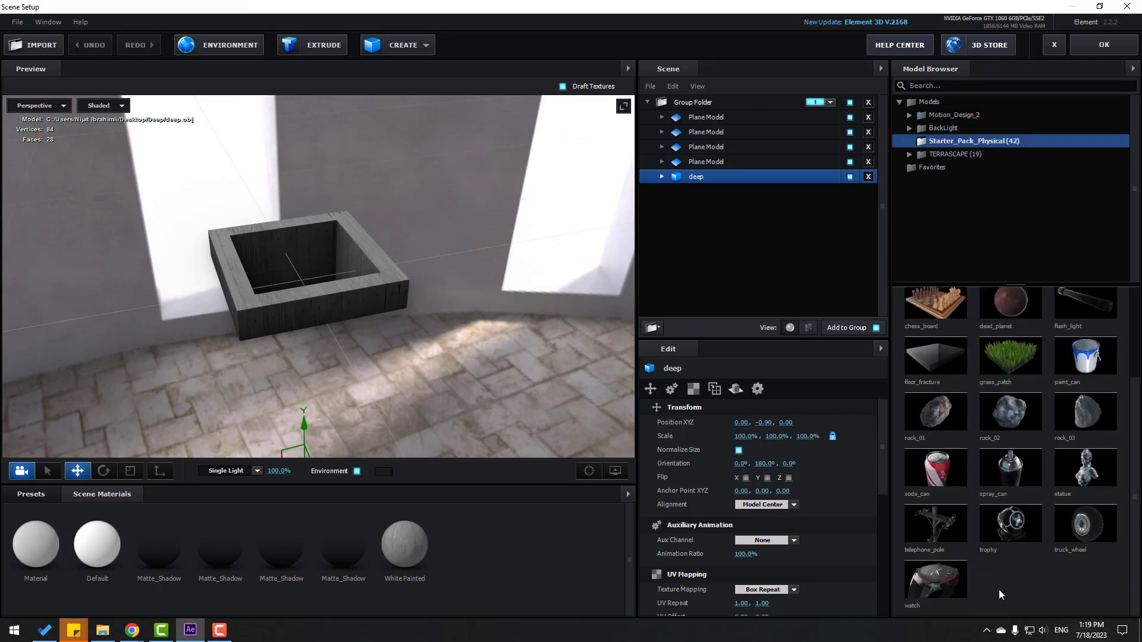
scroll(999, 584, "up", 4)
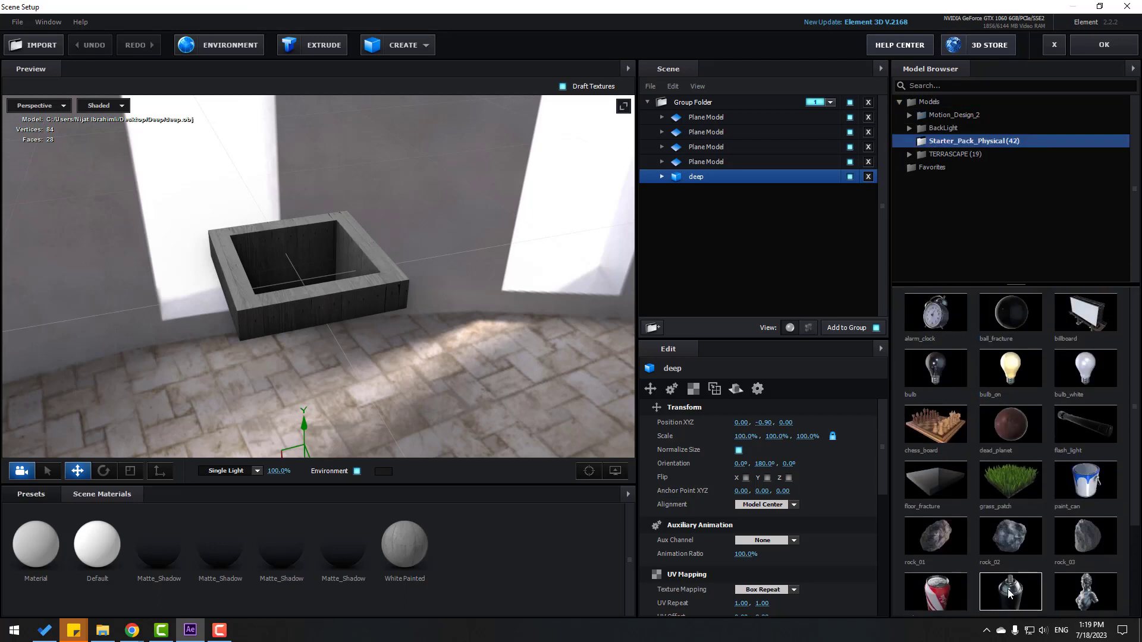
left_click(1014, 485)
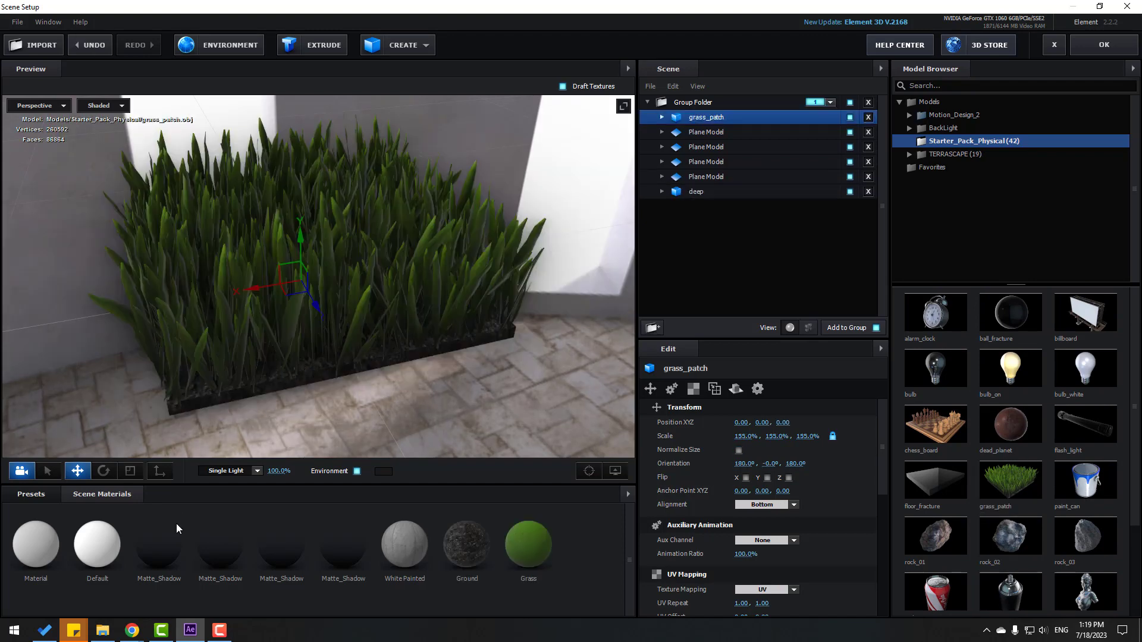
Step: Scale the grass_patch model down to about 50.1% so it fits inside the shaft frame
left_click(130, 471)
left_click_drag(303, 277, 171, 449)
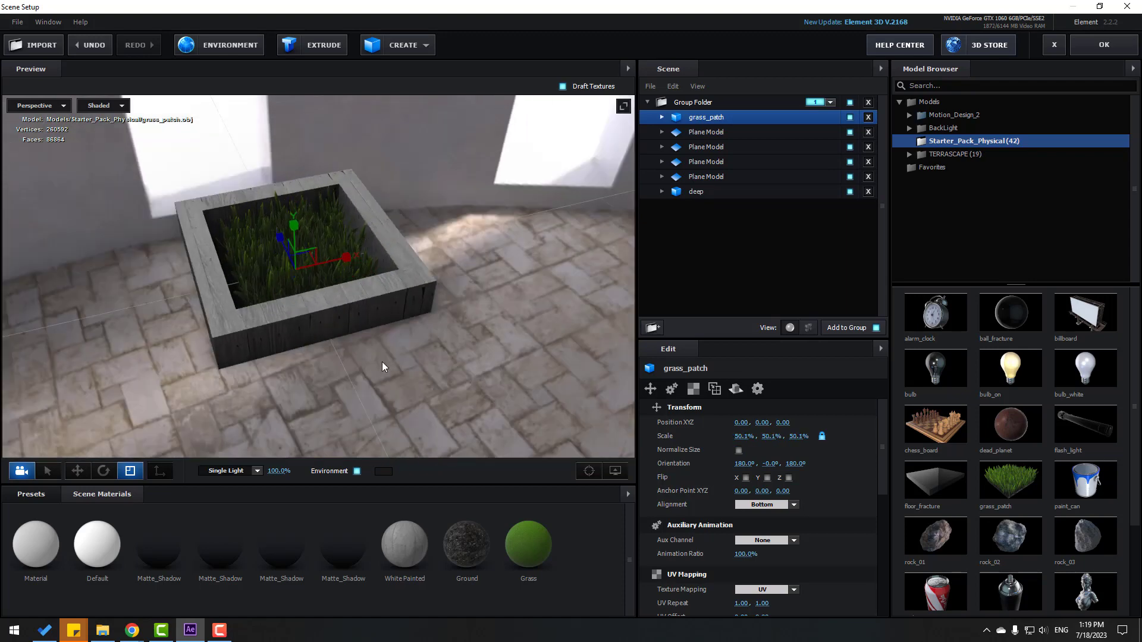
left_click_drag(381, 365, 132, 515)
Step: Lower the grass patch to Y -0.19 inside the shaft, apply the scene and check the composite at about 7 seconds
left_click(77, 471)
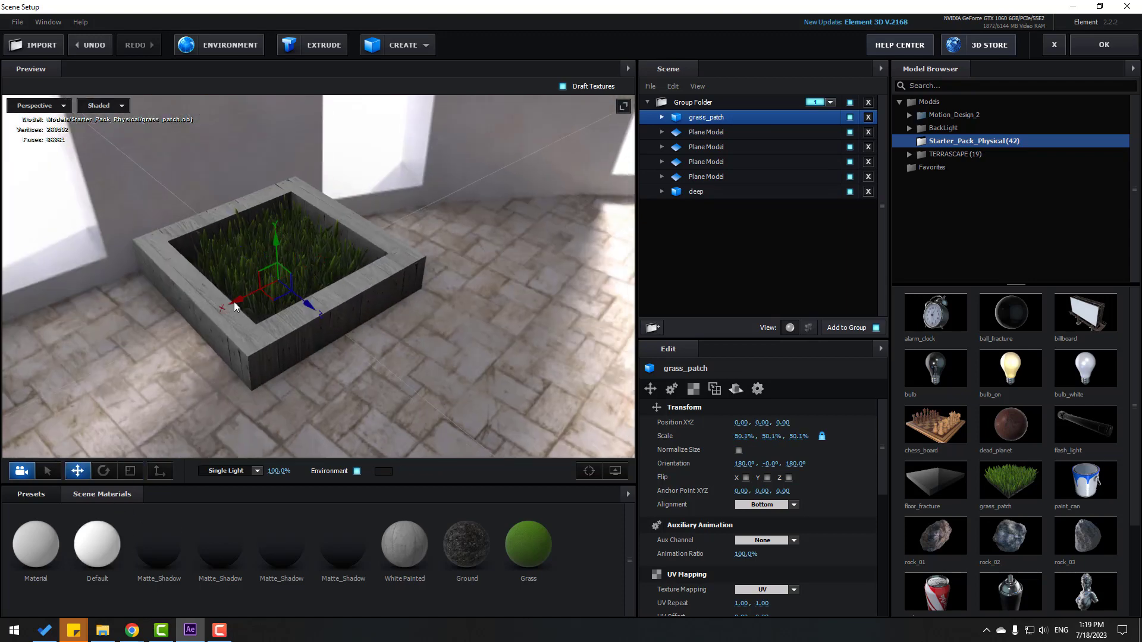
scroll(234, 301, "up", 5)
left_click_drag(263, 259, 269, 323)
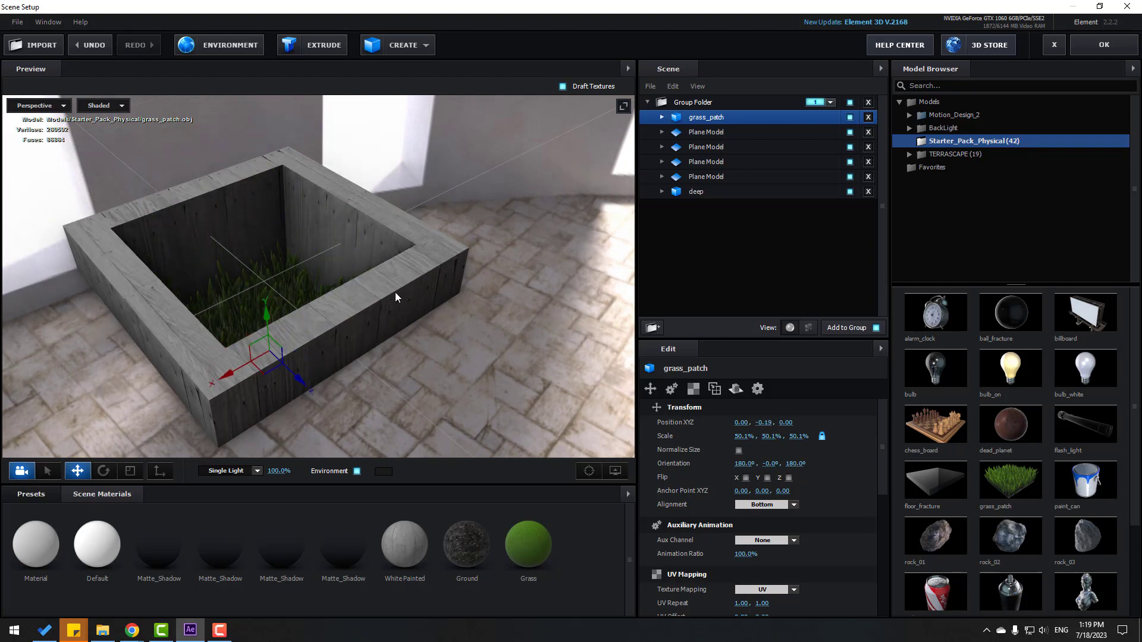
left_click_drag(395, 291, 428, 279)
left_click(1082, 45)
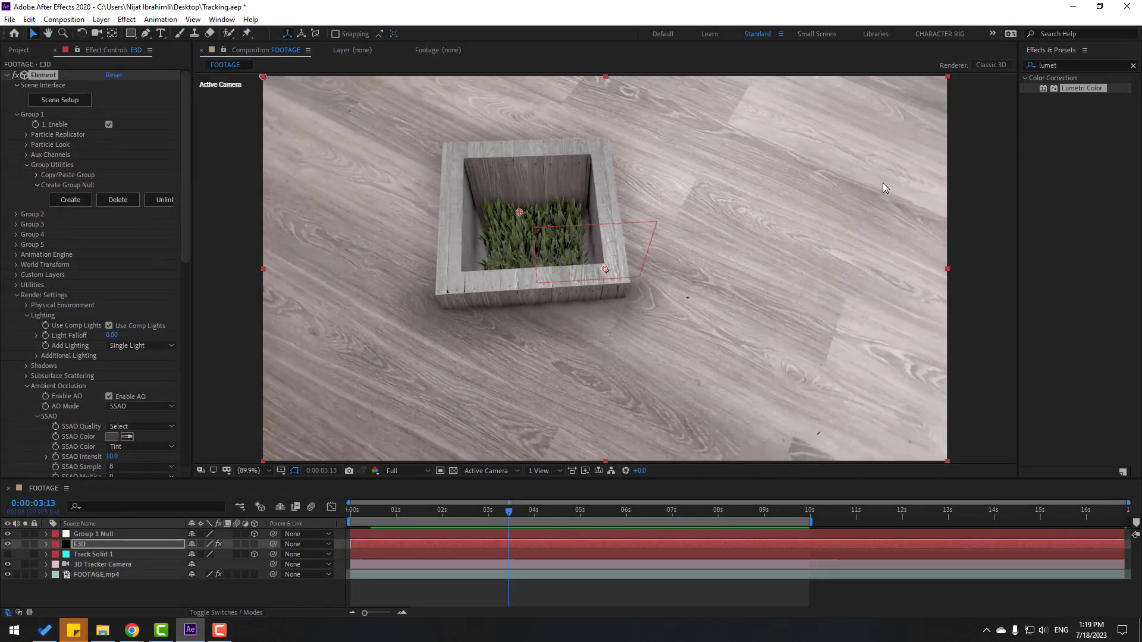
left_click_drag(470, 515, 697, 516)
Step: Reopen the Element scene setup and enlarge the grass patch to about 60.5%, with X at about 63.7%
left_click(137, 143)
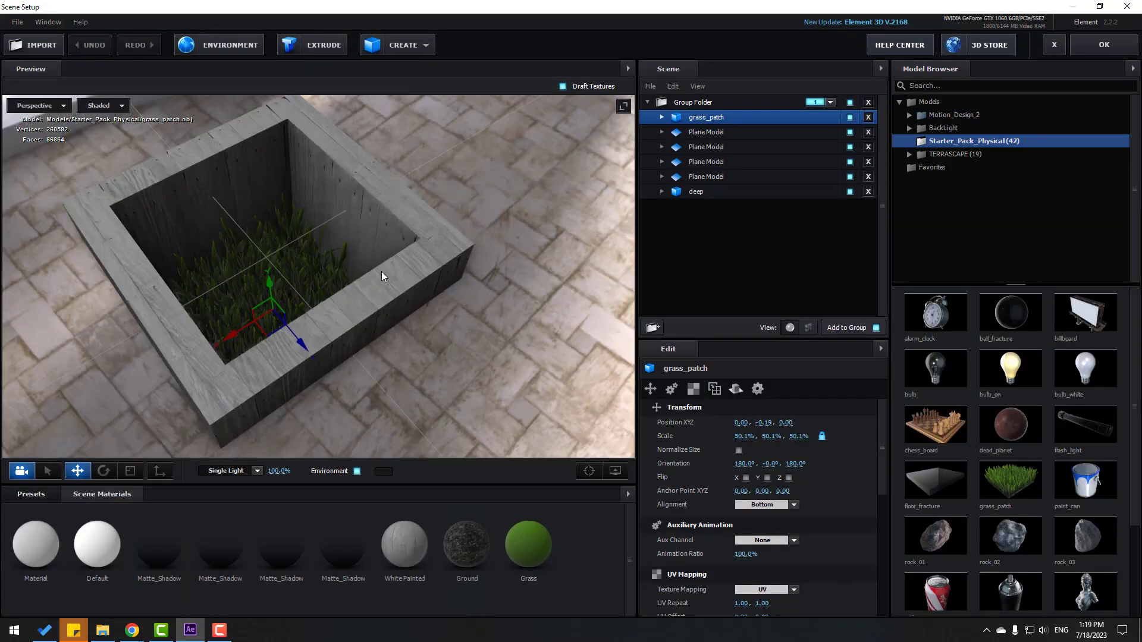
left_click_drag(382, 271, 119, 443)
left_click(130, 471)
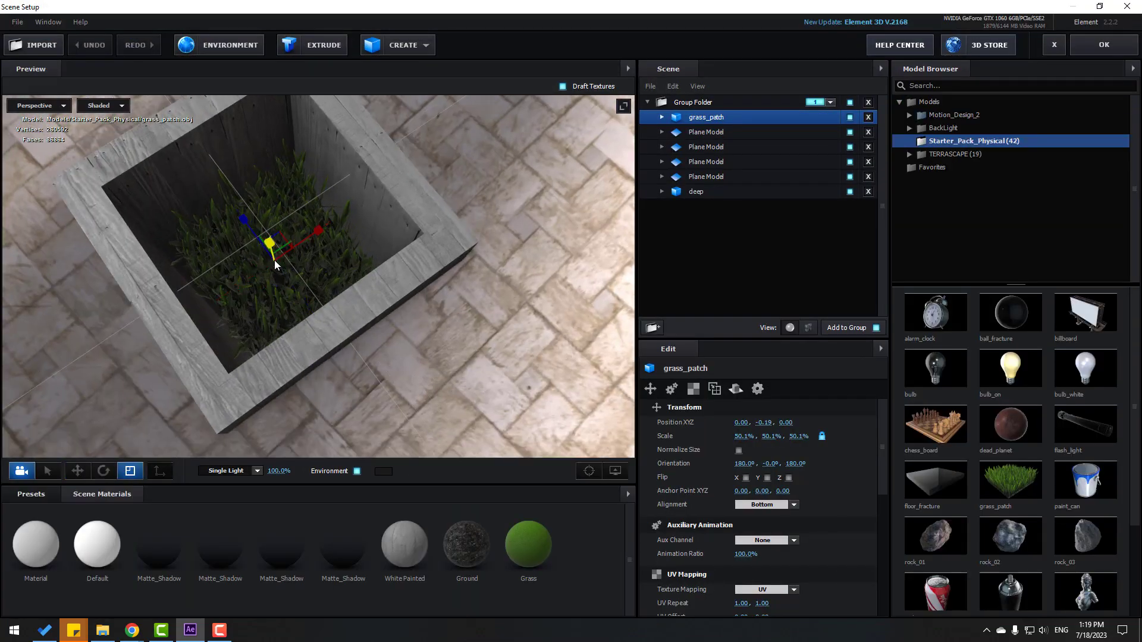
left_click_drag(274, 262, 296, 241)
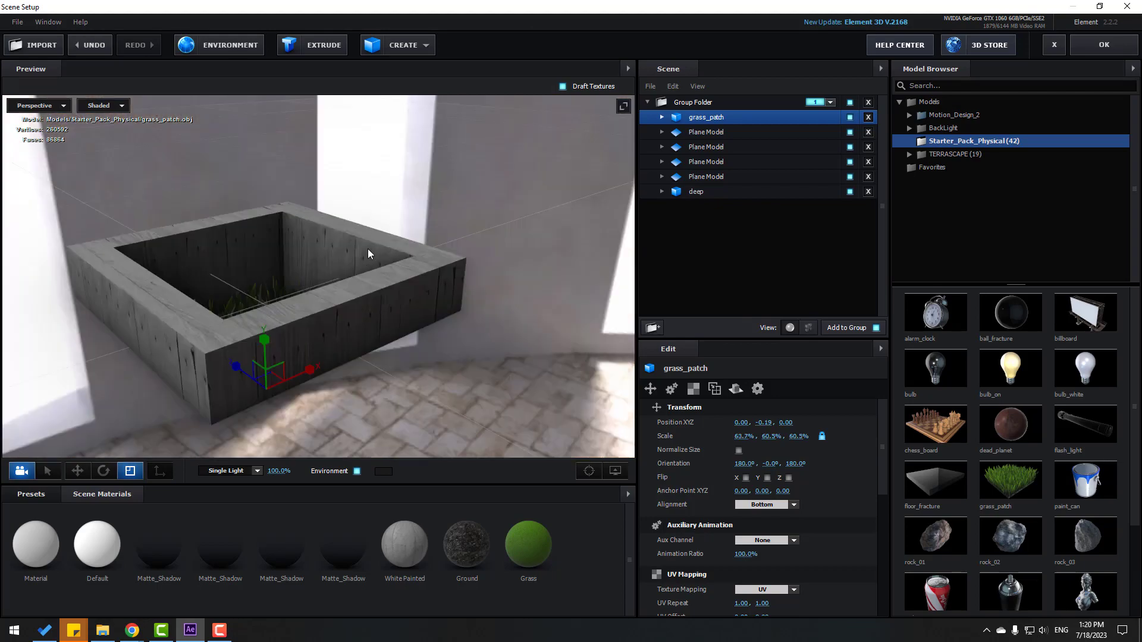
left_click_drag(368, 254, 362, 305)
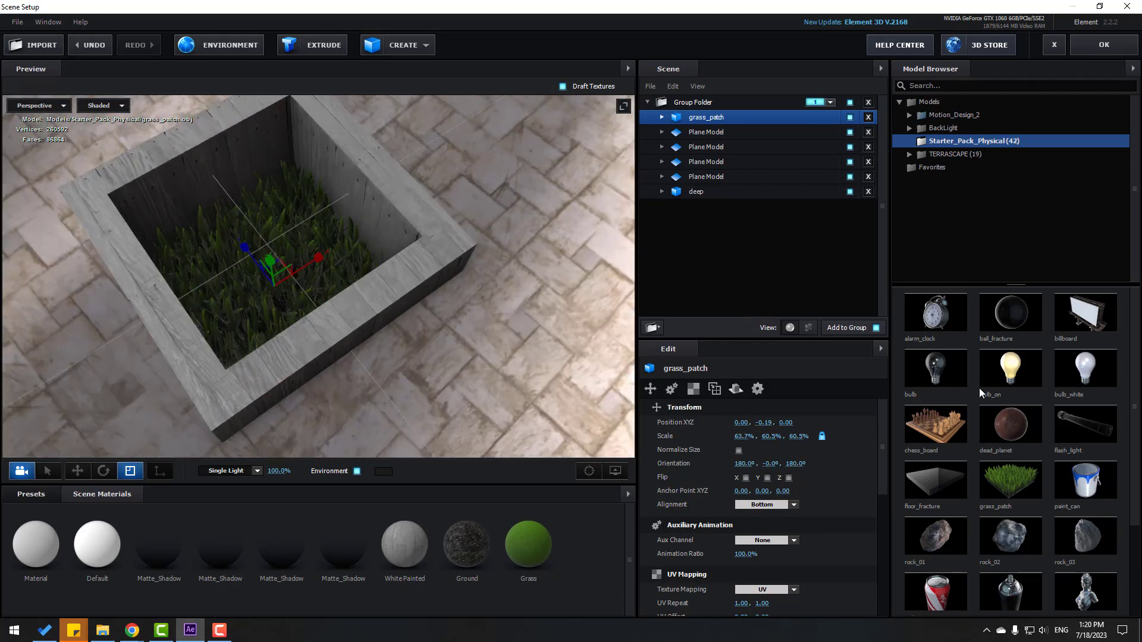
Step: Try the bulb model in the shaft at about 2.7% scale and remove it from the scene
left_click(948, 372)
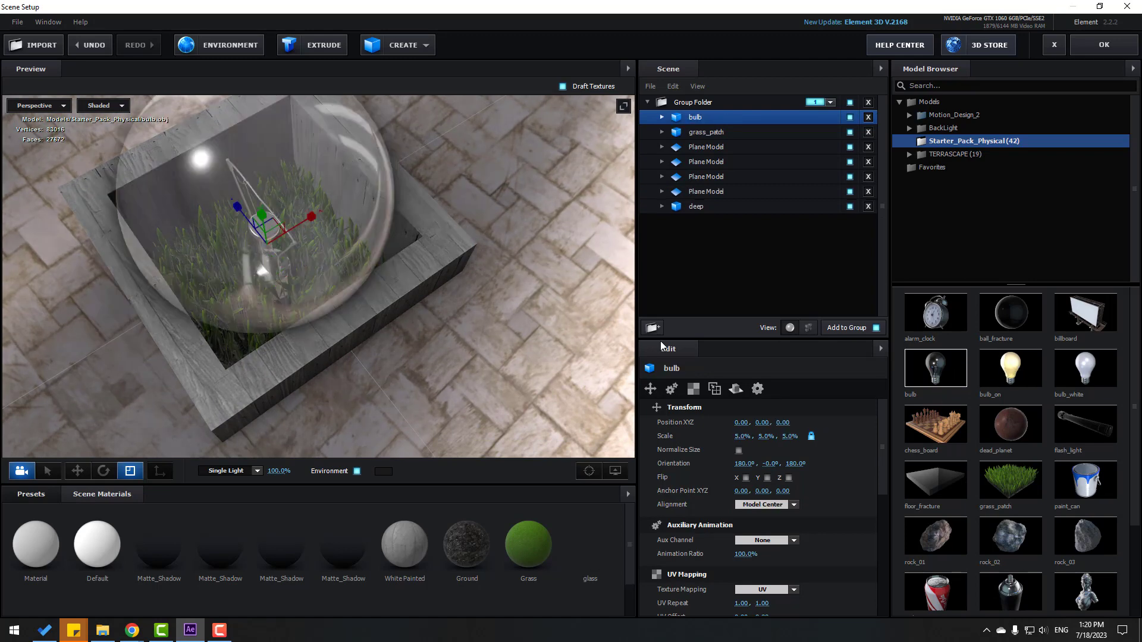
left_click(77, 471)
left_click(134, 475)
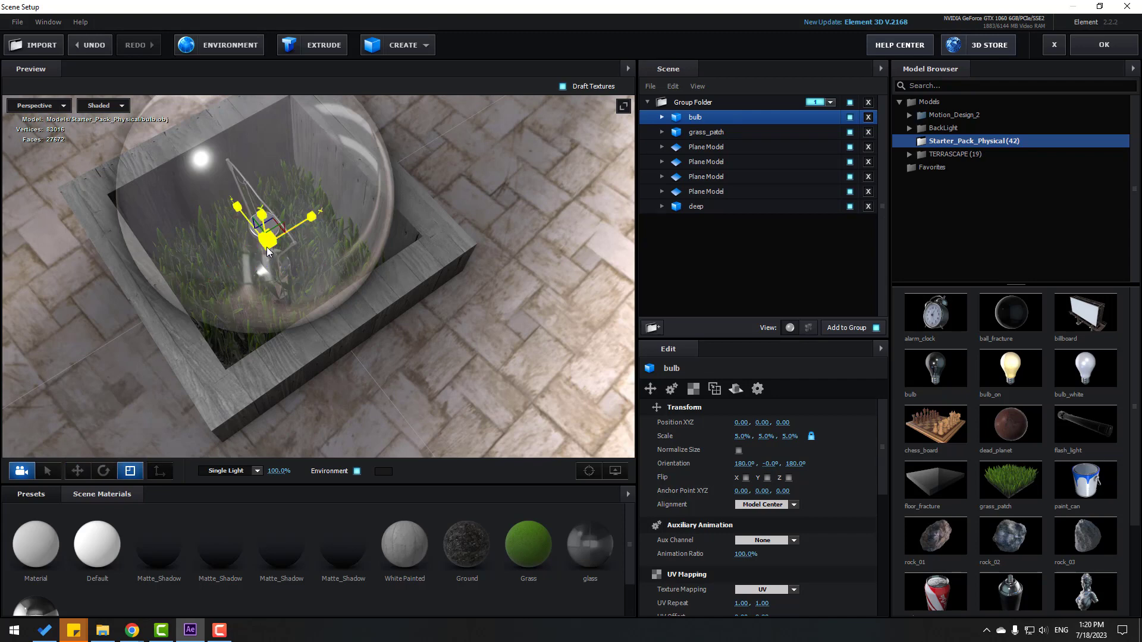
left_click_drag(268, 247, 171, 349)
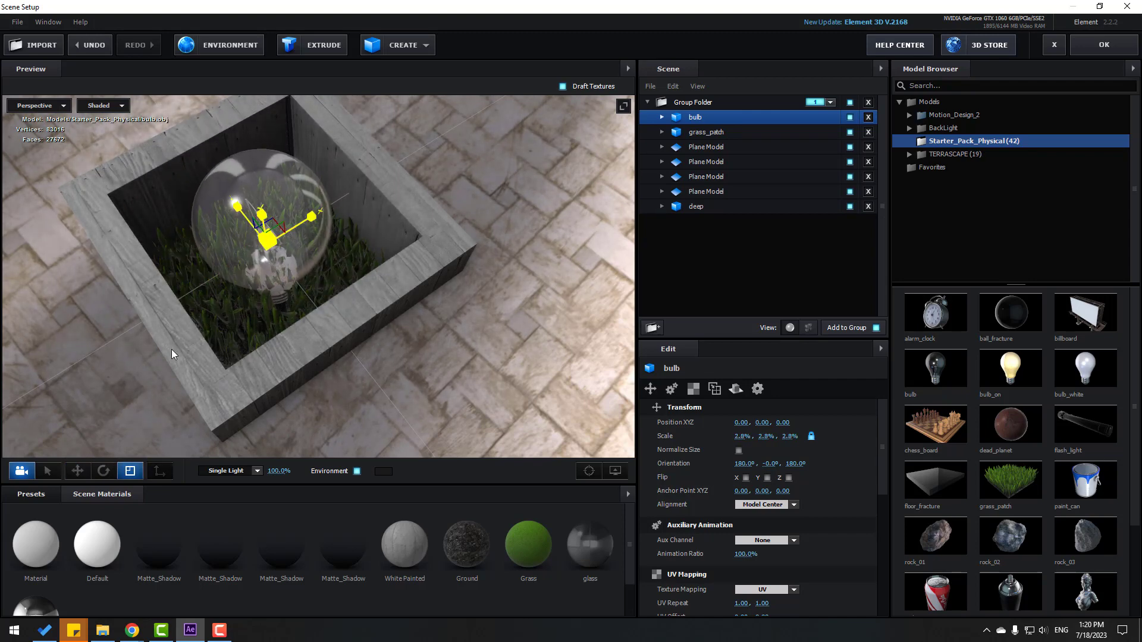
left_click_drag(351, 275, 346, 315)
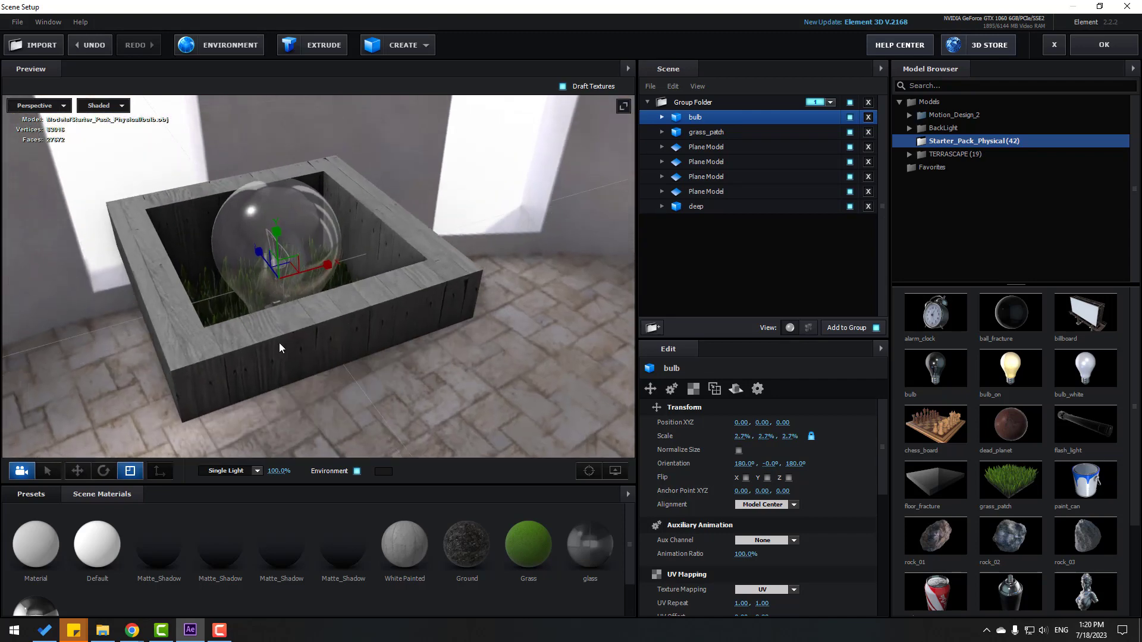
left_click(868, 118)
Step: Add the rock_01 model, scale it to about 5.3% and place it on the grass at about -0.10, -0.12, 0.00
scroll(981, 500, "down", 3)
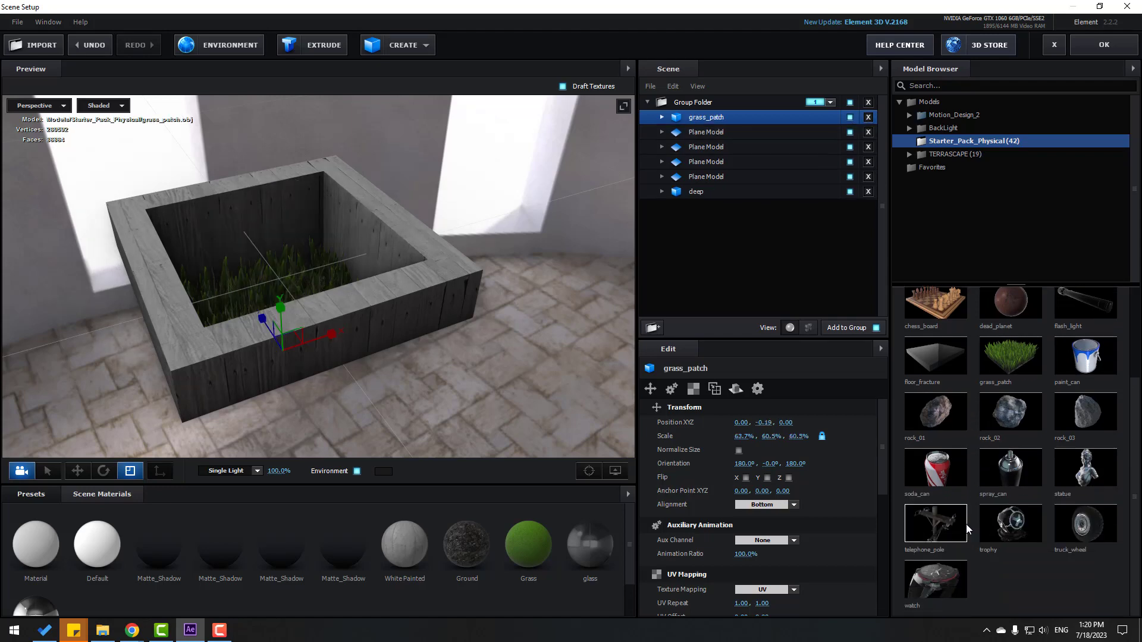
left_click(932, 415)
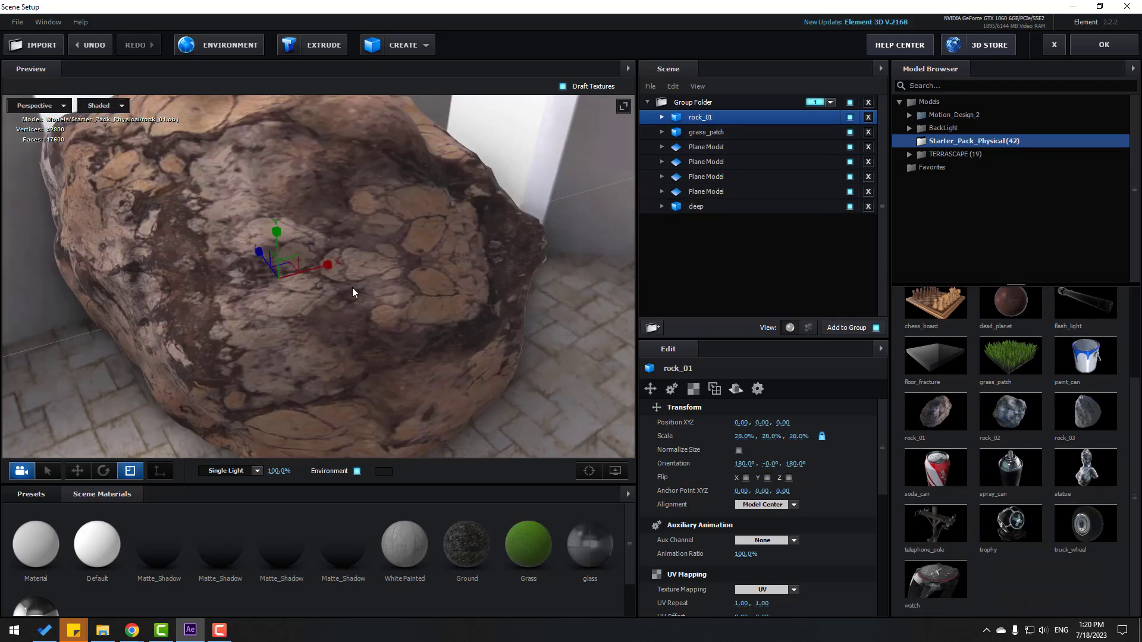
left_click_drag(277, 276, 66, 419)
left_click_drag(268, 305, 187, 336)
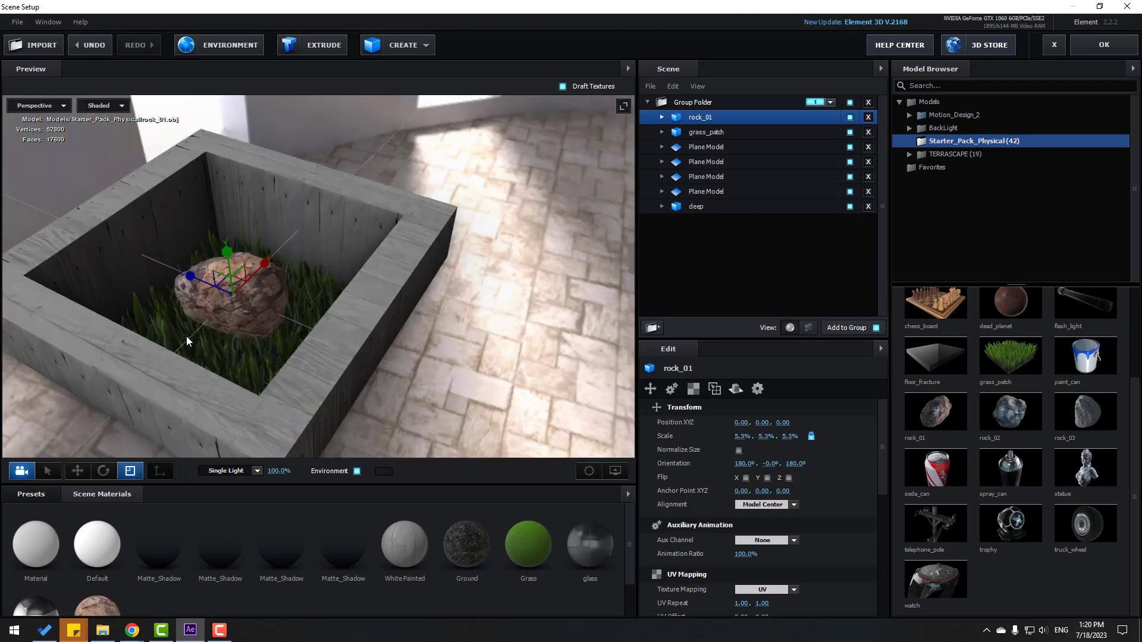
left_click(78, 470)
left_click_drag(227, 254, 234, 324)
left_click_drag(222, 372, 263, 332)
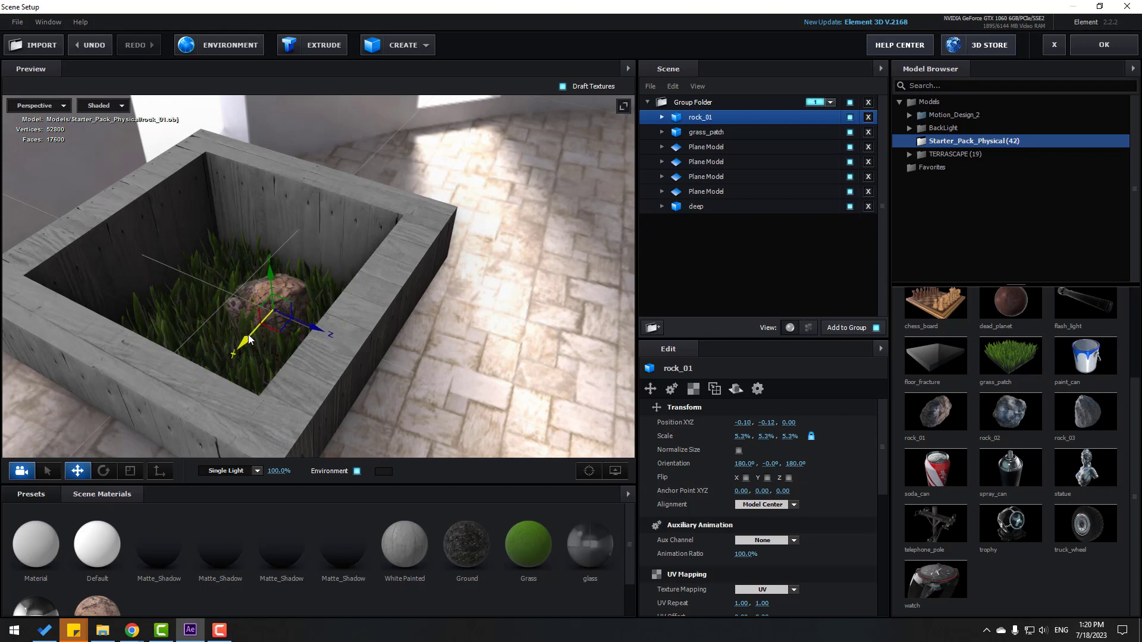
Step: Add the rock_03 model, scale it down to about 4.7% and place it on the grass beside the first rock
left_click(1065, 421)
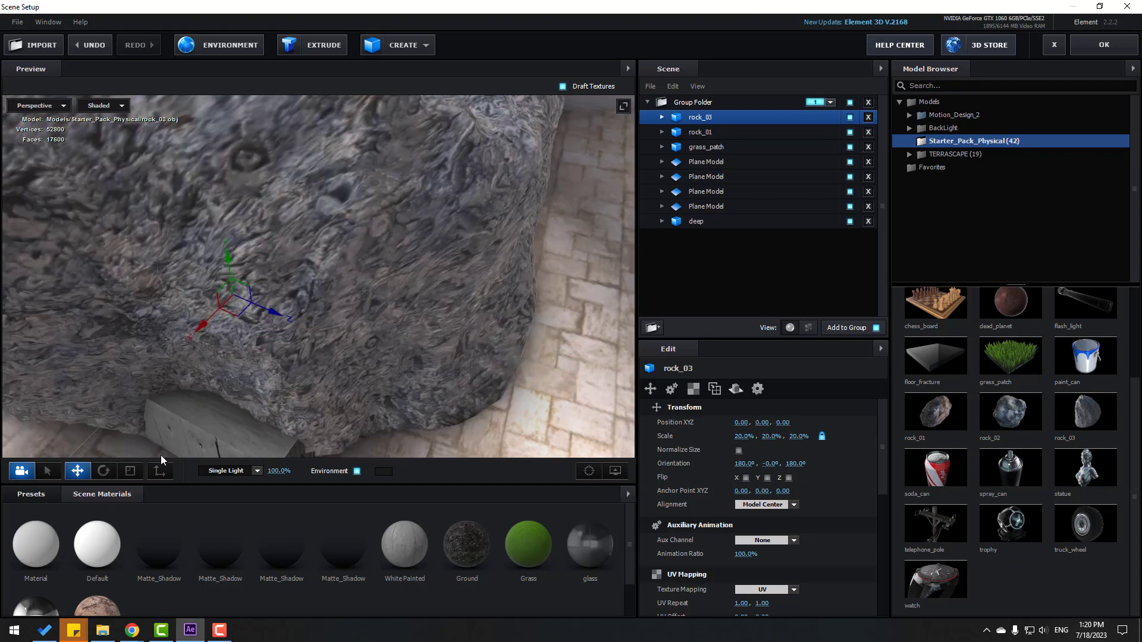
left_click(103, 470)
left_click(129, 471)
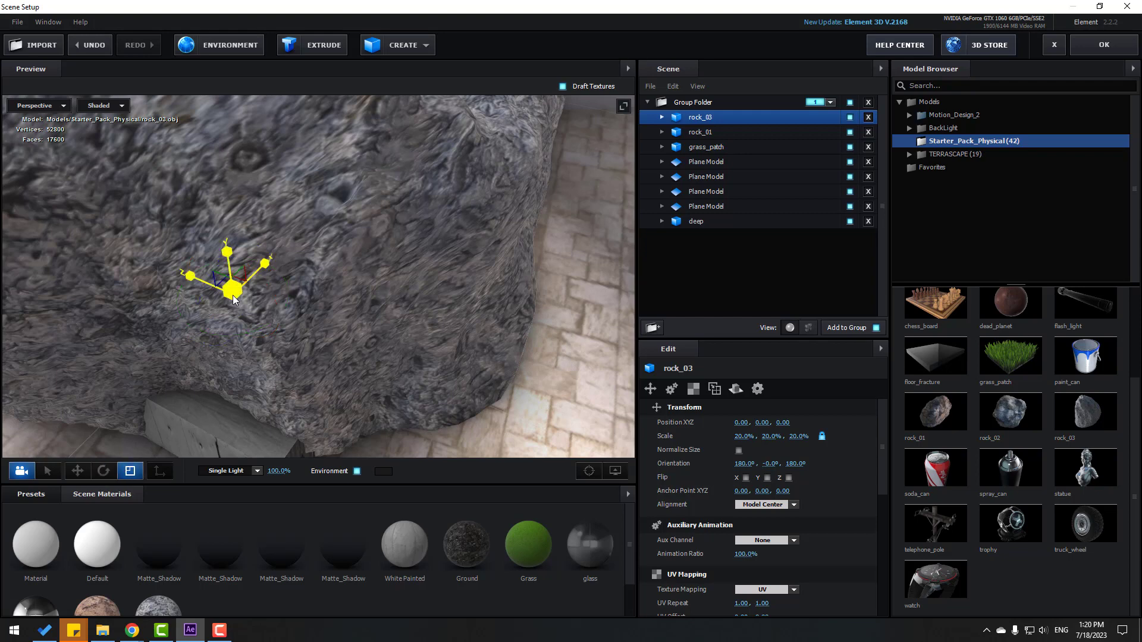
left_click_drag(235, 299, 143, 375)
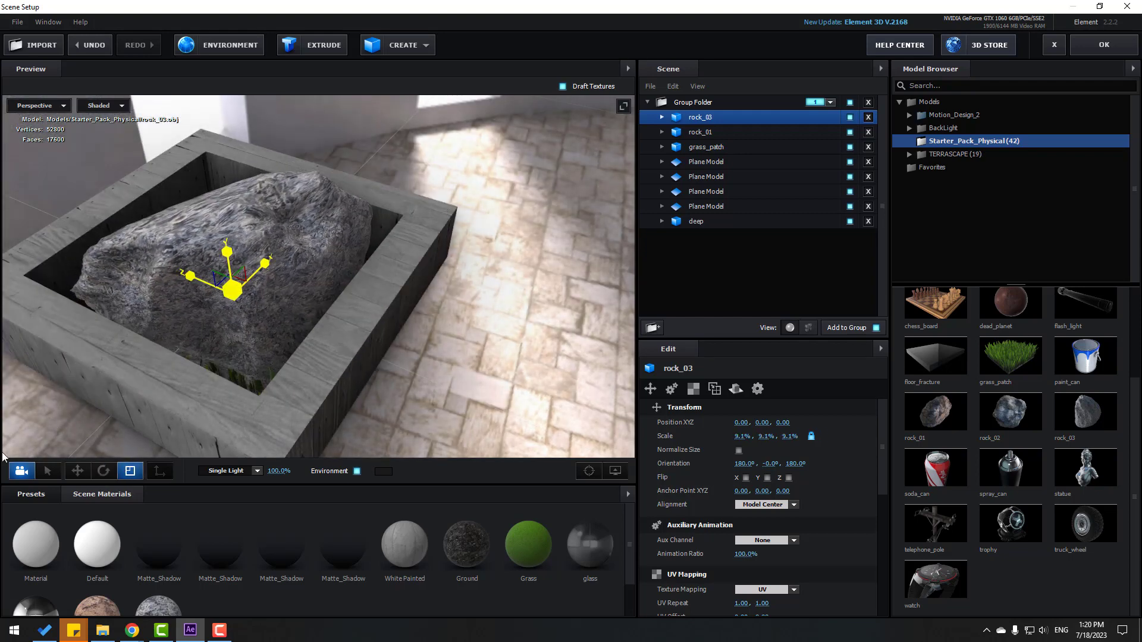
left_click(77, 470)
left_click_drag(211, 315, 248, 302)
Step: Duplicate rock_03, rotate the copy to about 288.7° on X and move it to about -0.07, -0.09, 0.12
key("ctrl+d")
left_click(111, 471)
left_click(81, 475)
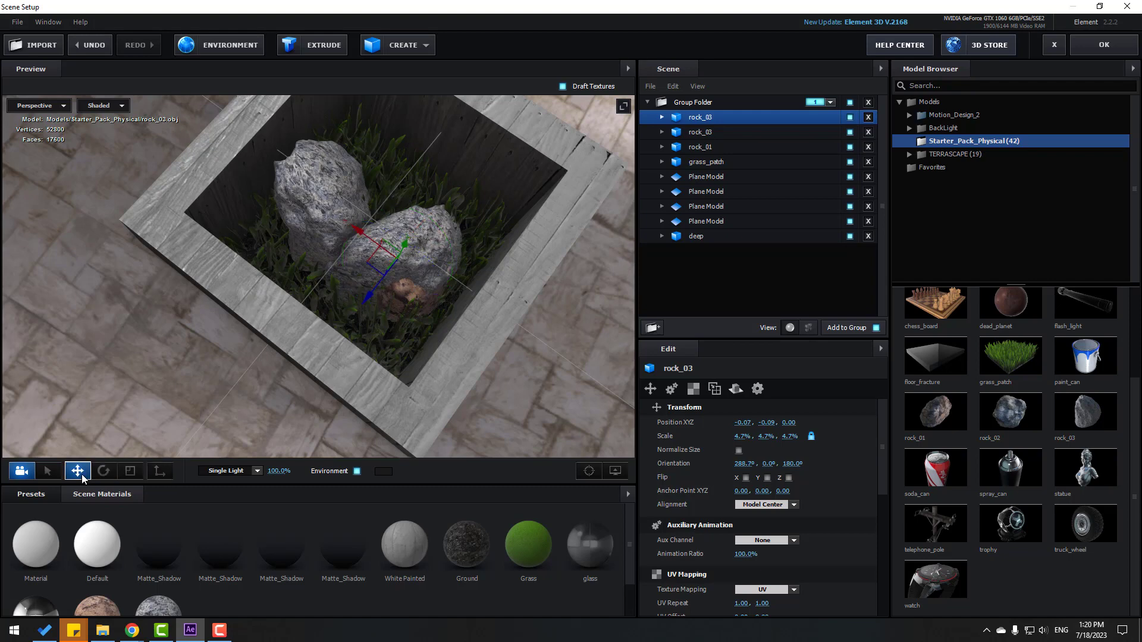
left_click_drag(367, 284, 447, 364)
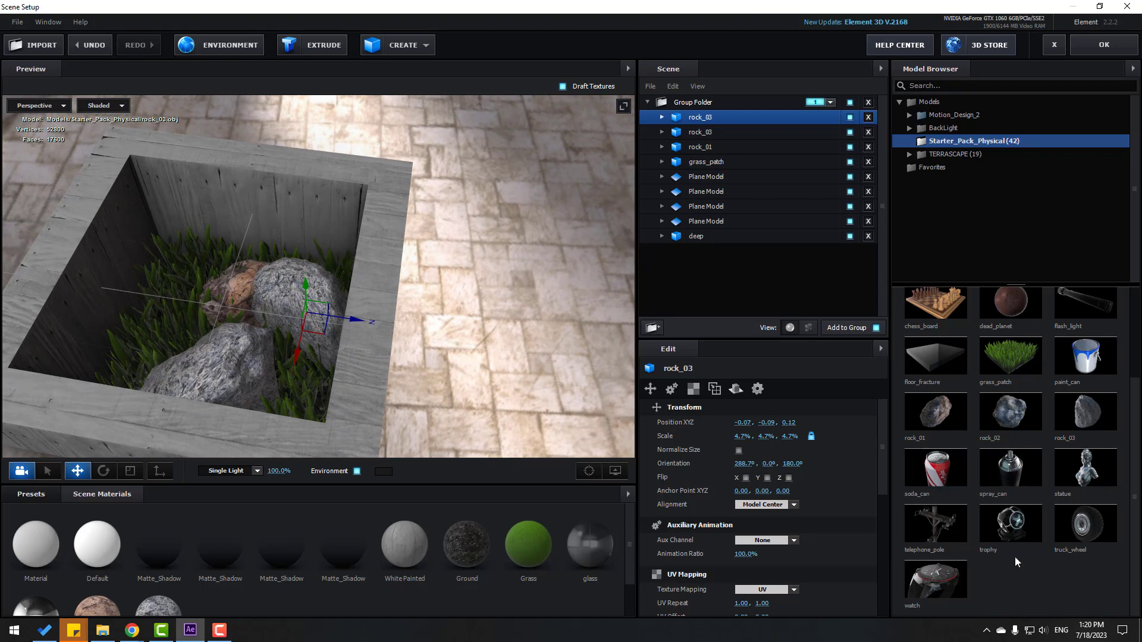
Step: Add the alarm_clock model to the scene and scale it to about 11.9%
scroll(1013, 559, "up", 1)
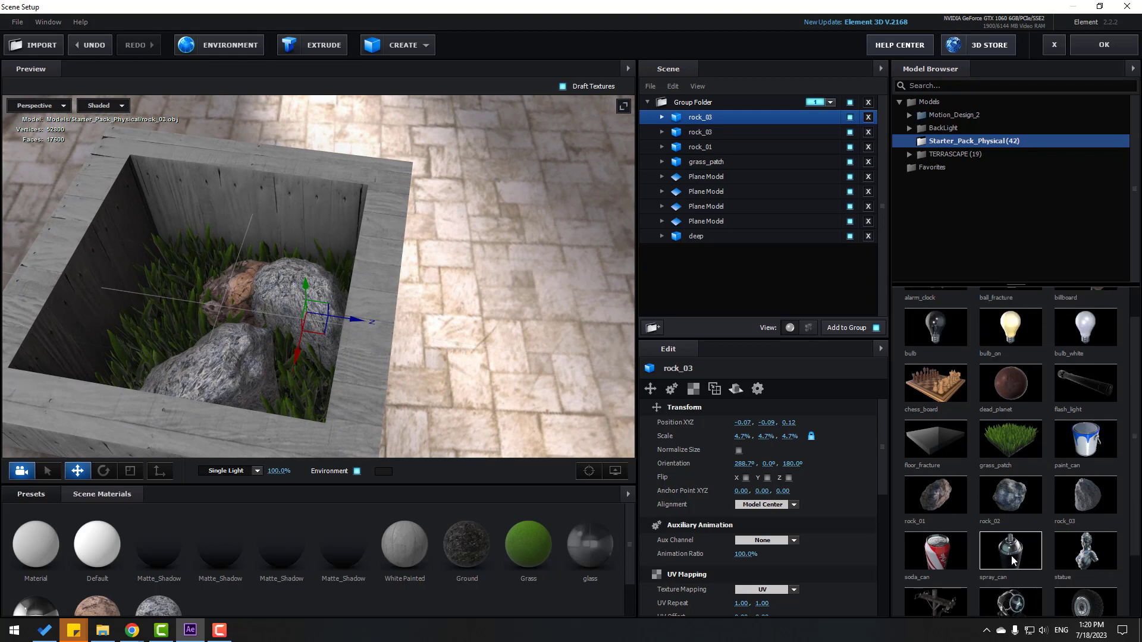
scroll(1013, 559, "up", 1)
left_click(935, 312)
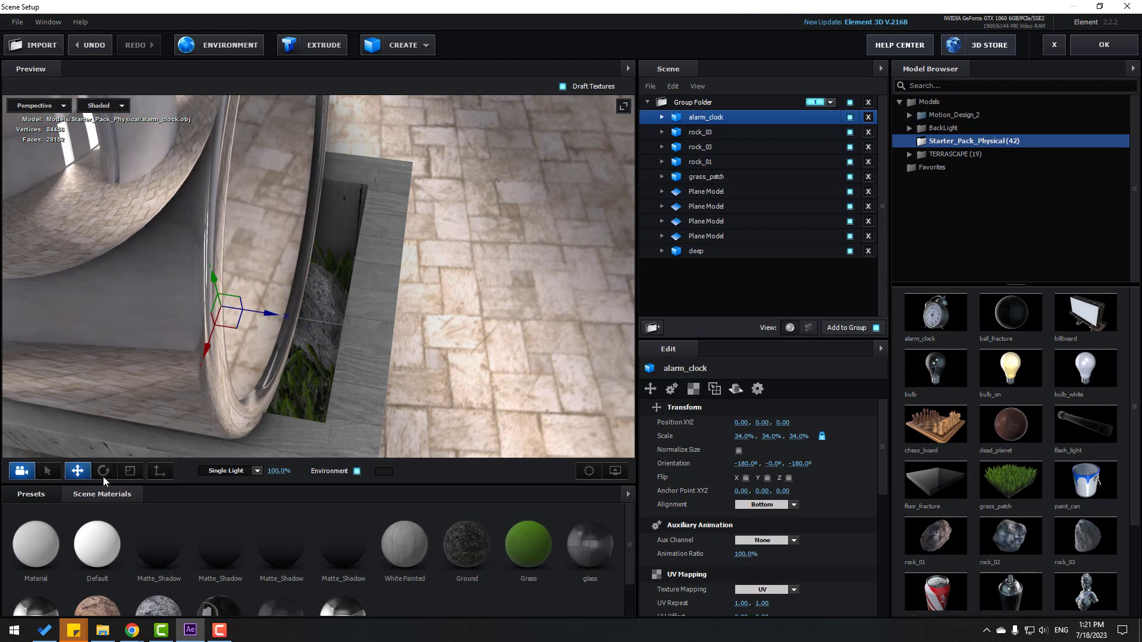
left_click(131, 471)
left_click_drag(219, 302, 114, 433)
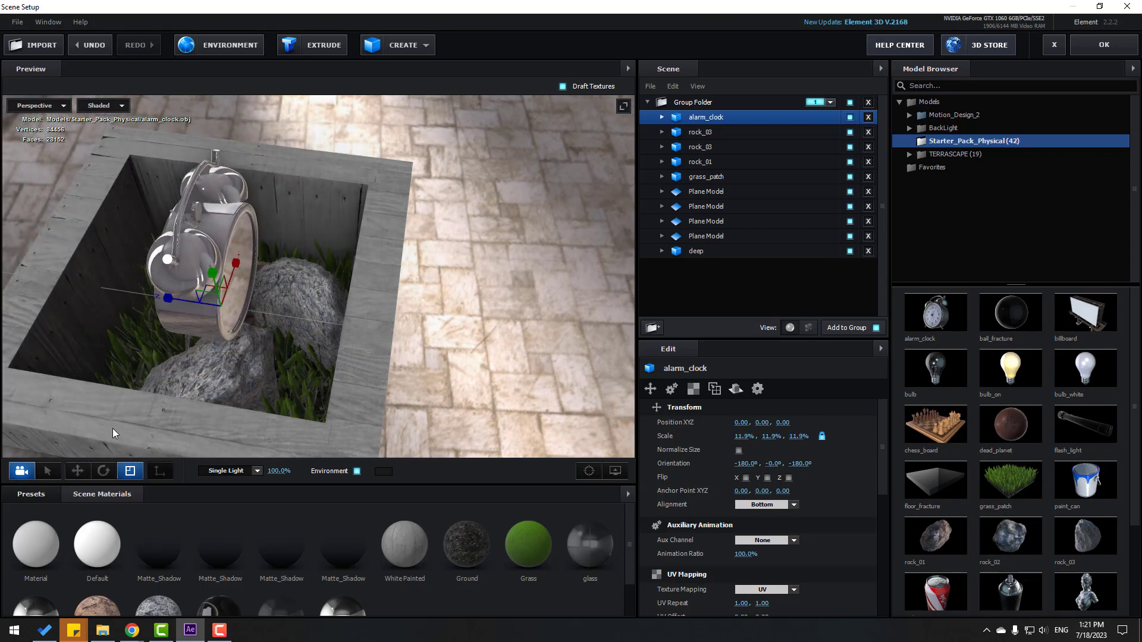
Step: Reduce the alarm clock to about 8.9% scale and rotate it so it leans back with its face turned upward
left_click(103, 471)
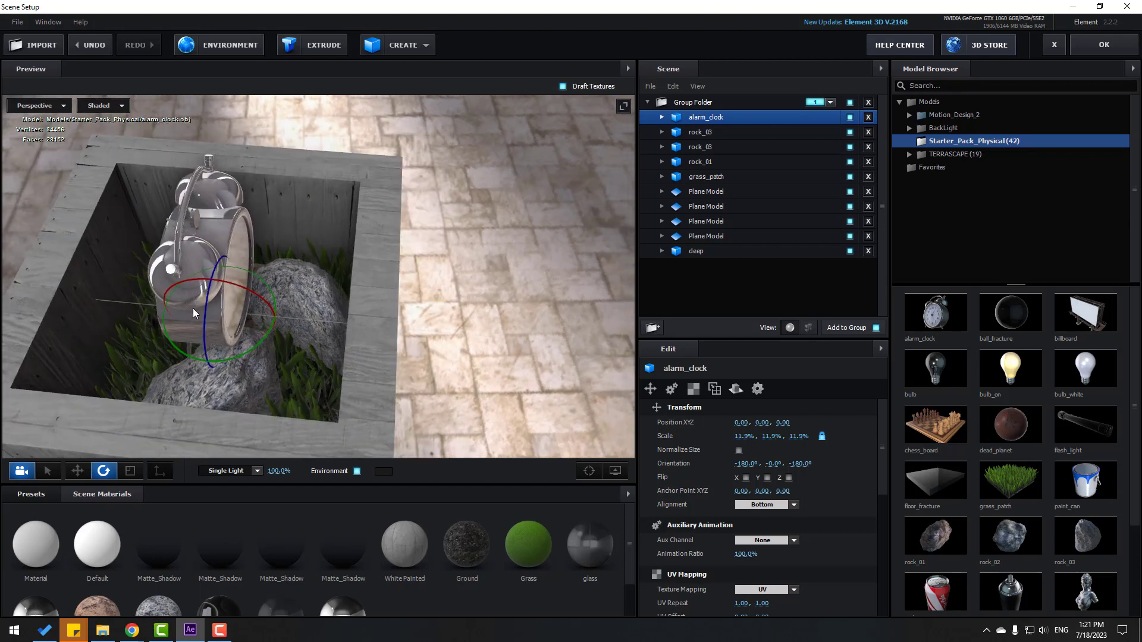
left_click_drag(192, 309, 180, 341)
left_click_drag(230, 317, 130, 429)
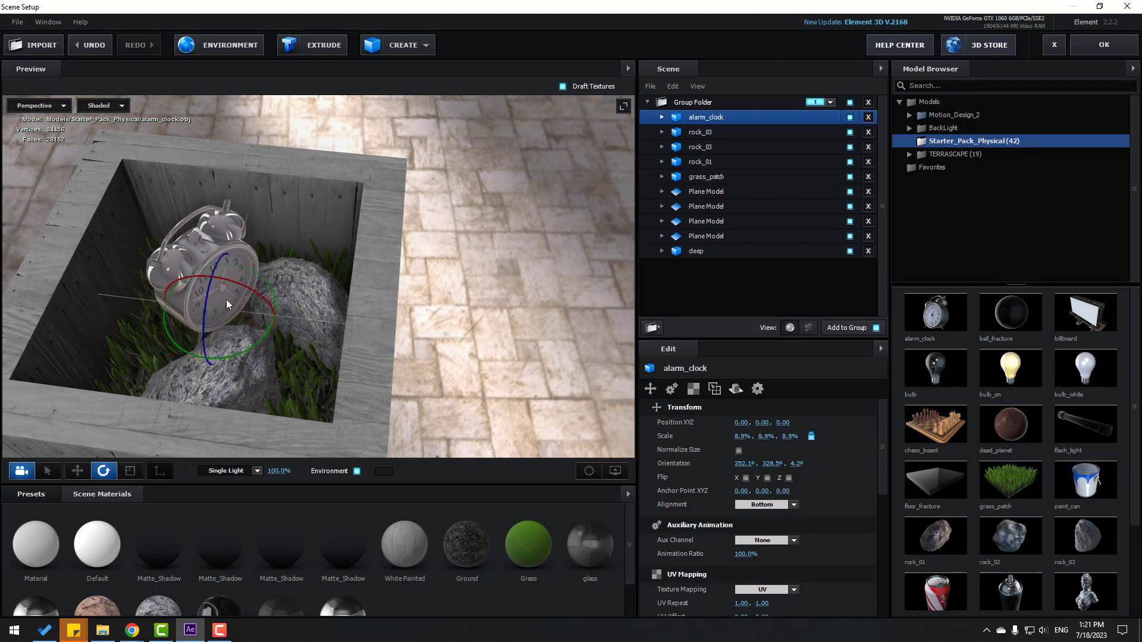
left_click_drag(241, 288, 160, 275)
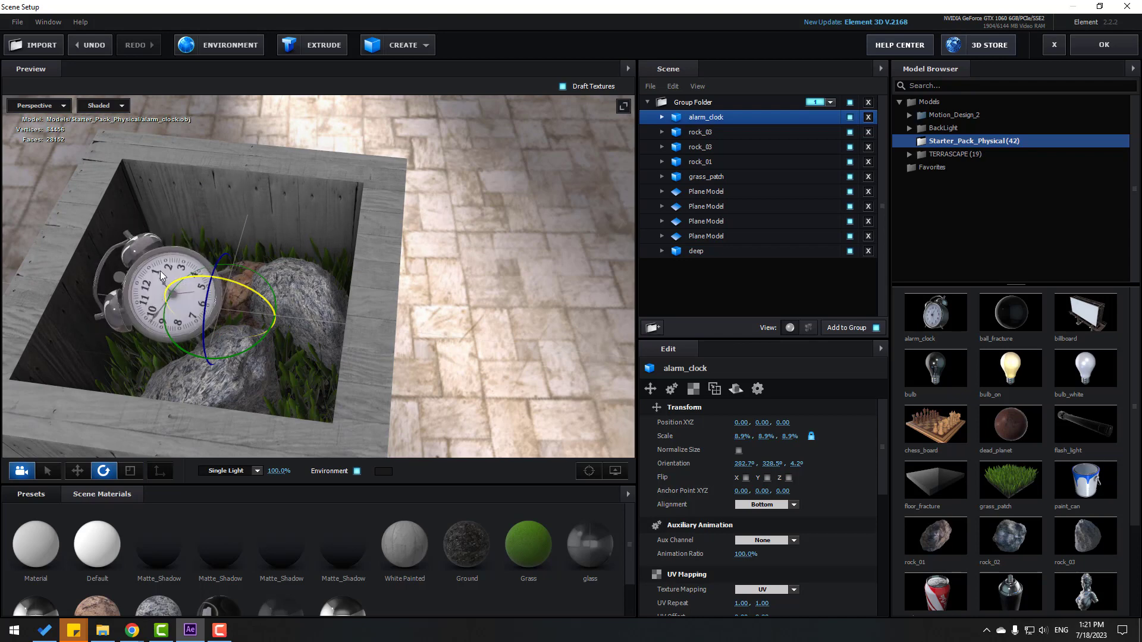
left_click_drag(233, 357, 191, 356)
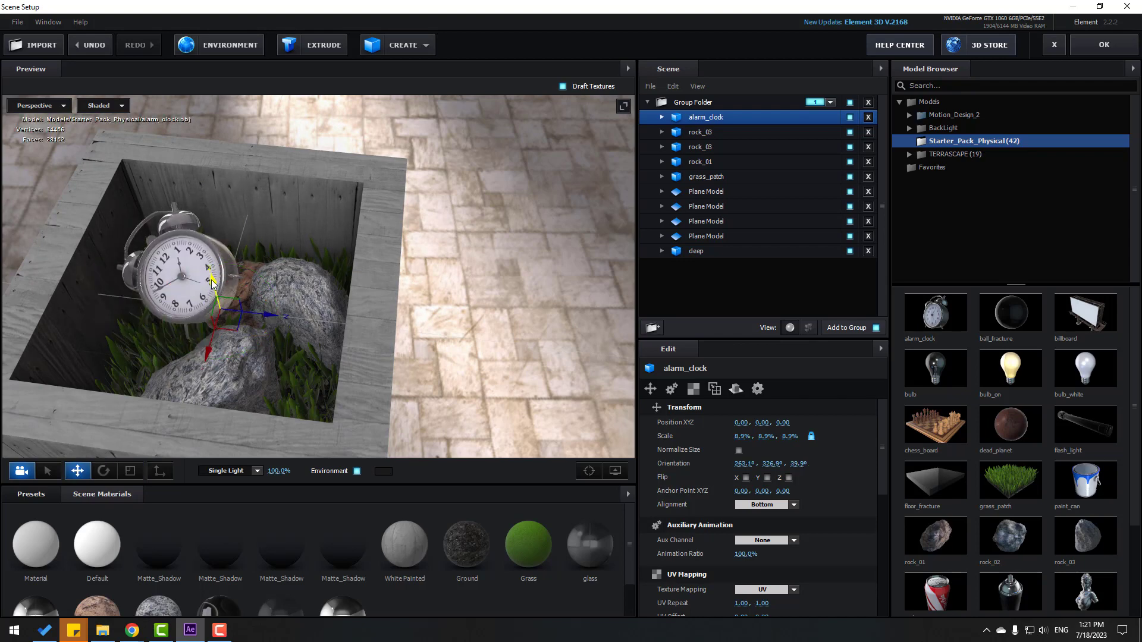
Step: Lower the alarm clock among the rocks and grass and apply the Element scene
left_click_drag(212, 283, 218, 315)
left_click_drag(353, 362, 286, 380)
left_click(1080, 49)
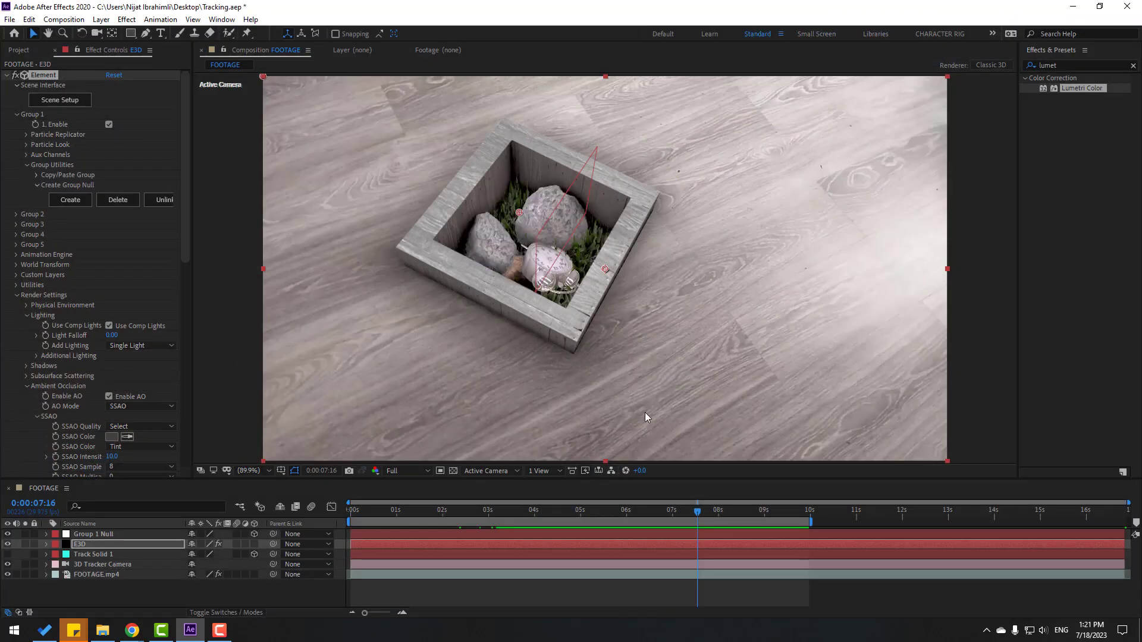
Step: Preview the composite from the composition's start
left_click_drag(693, 515, 355, 515)
key("/")
key("space")
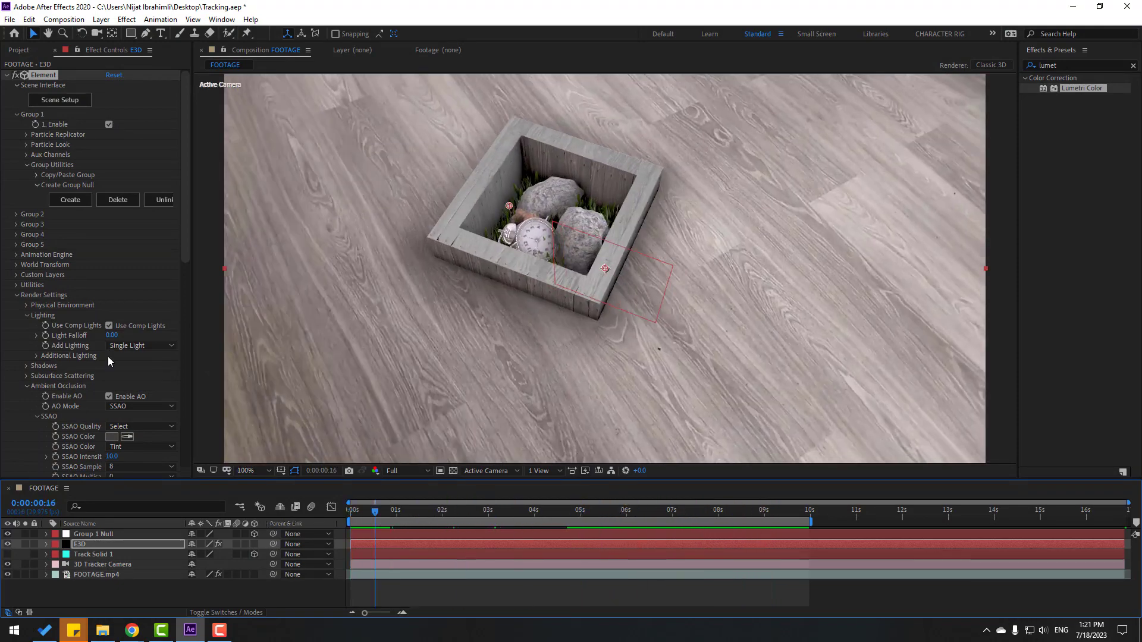
Step: Lower the Basic Correction exposure of the E3D layer's Lumetri Color slightly
left_click(17, 295)
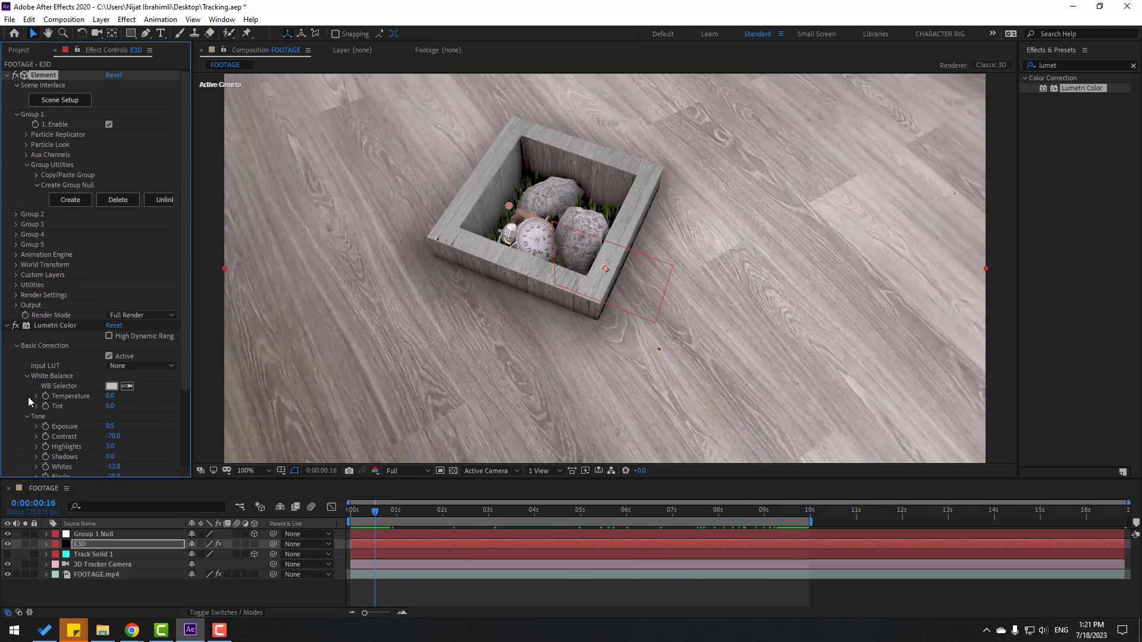
scroll(131, 423, "down", 2)
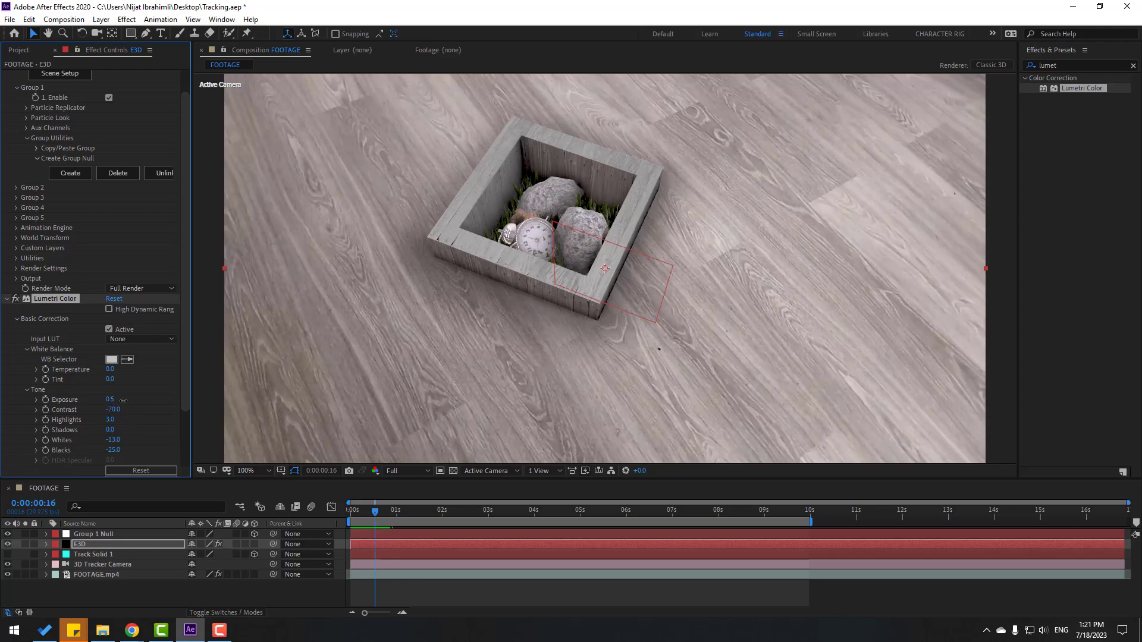
mouse_move(123, 400)
left_mouse_down()
mouse_move(143, 400)
mouse_move(110, 400)
left_mouse_up()
Step: Deselect the layers, go to 8 seconds, maximize the composition viewer with fitted magnification and play back the composite
left_click(457, 591)
left_click_drag(393, 521, 718, 520)
key("grave")
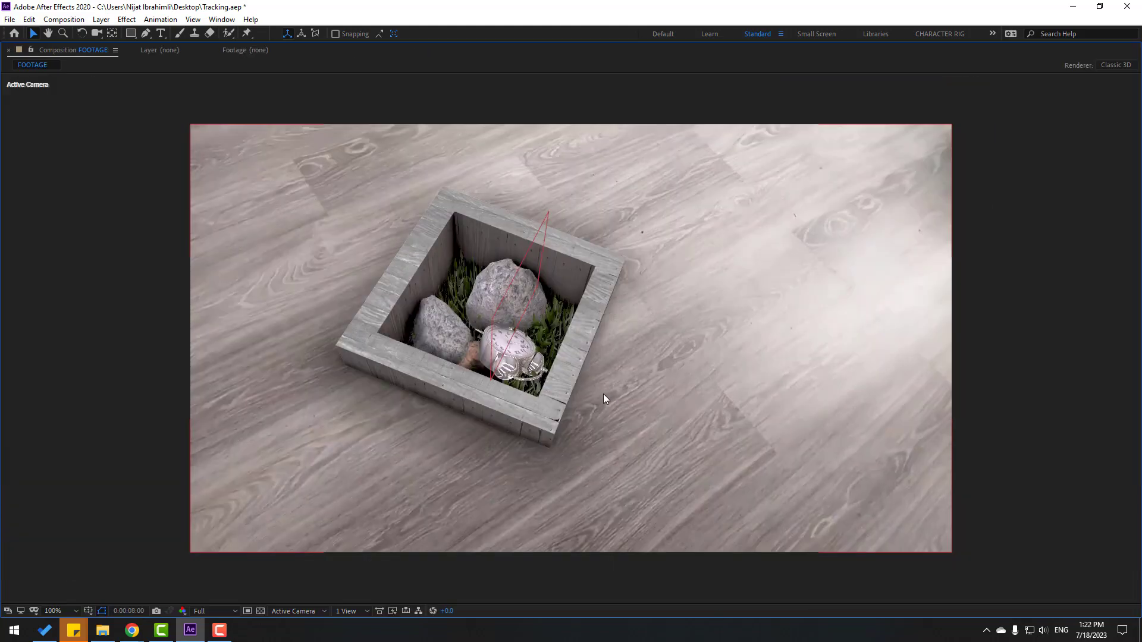
left_click(45, 607)
left_click(87, 414)
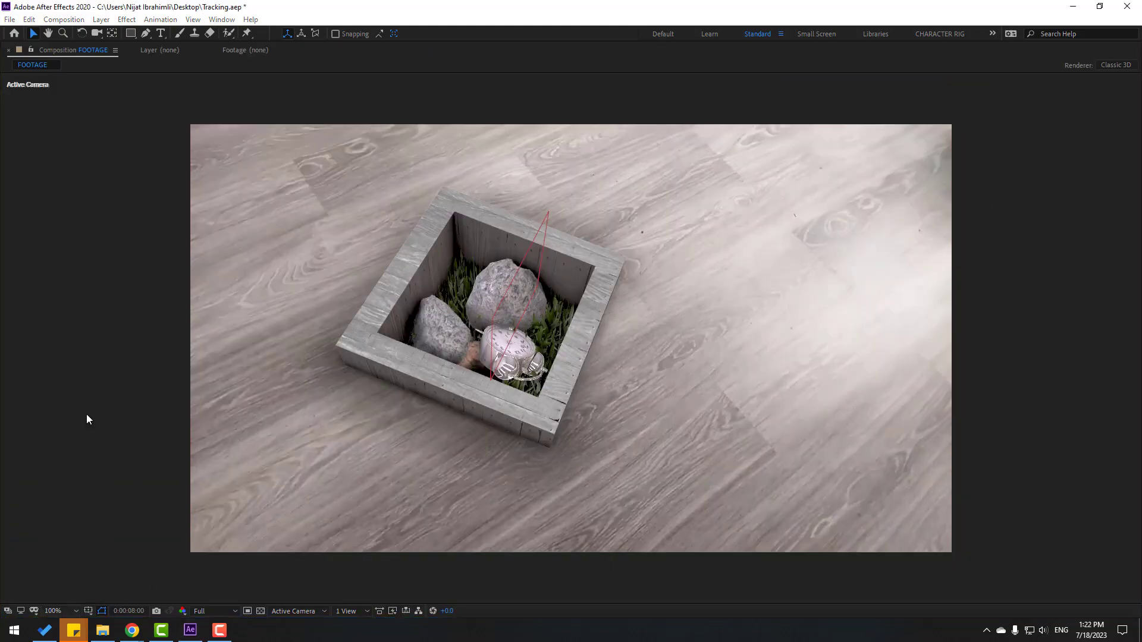
key("space")
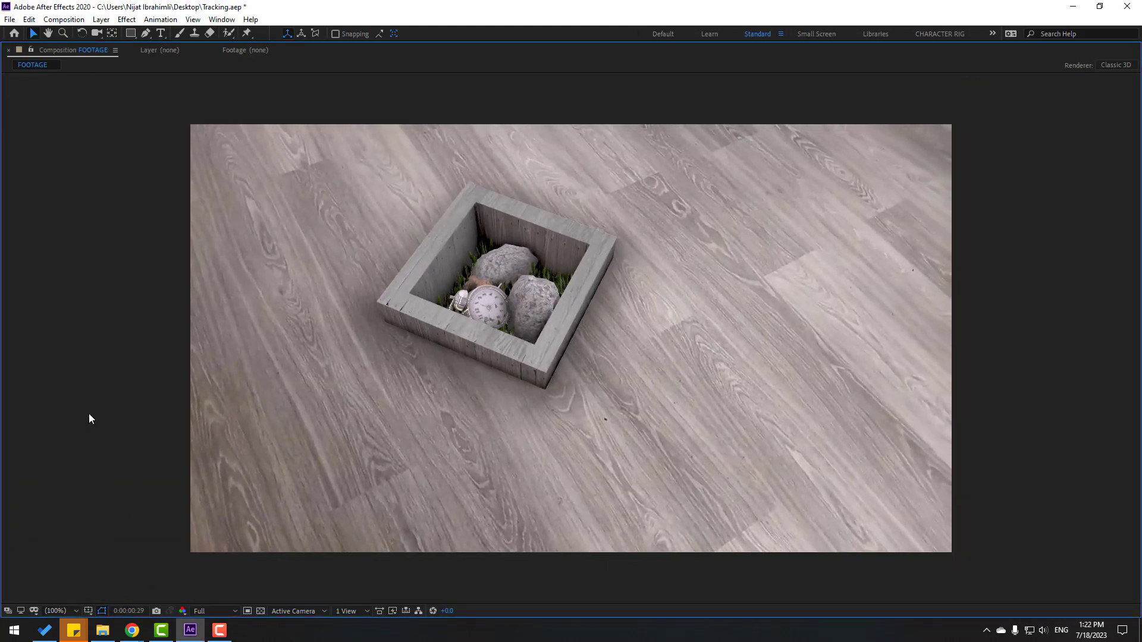